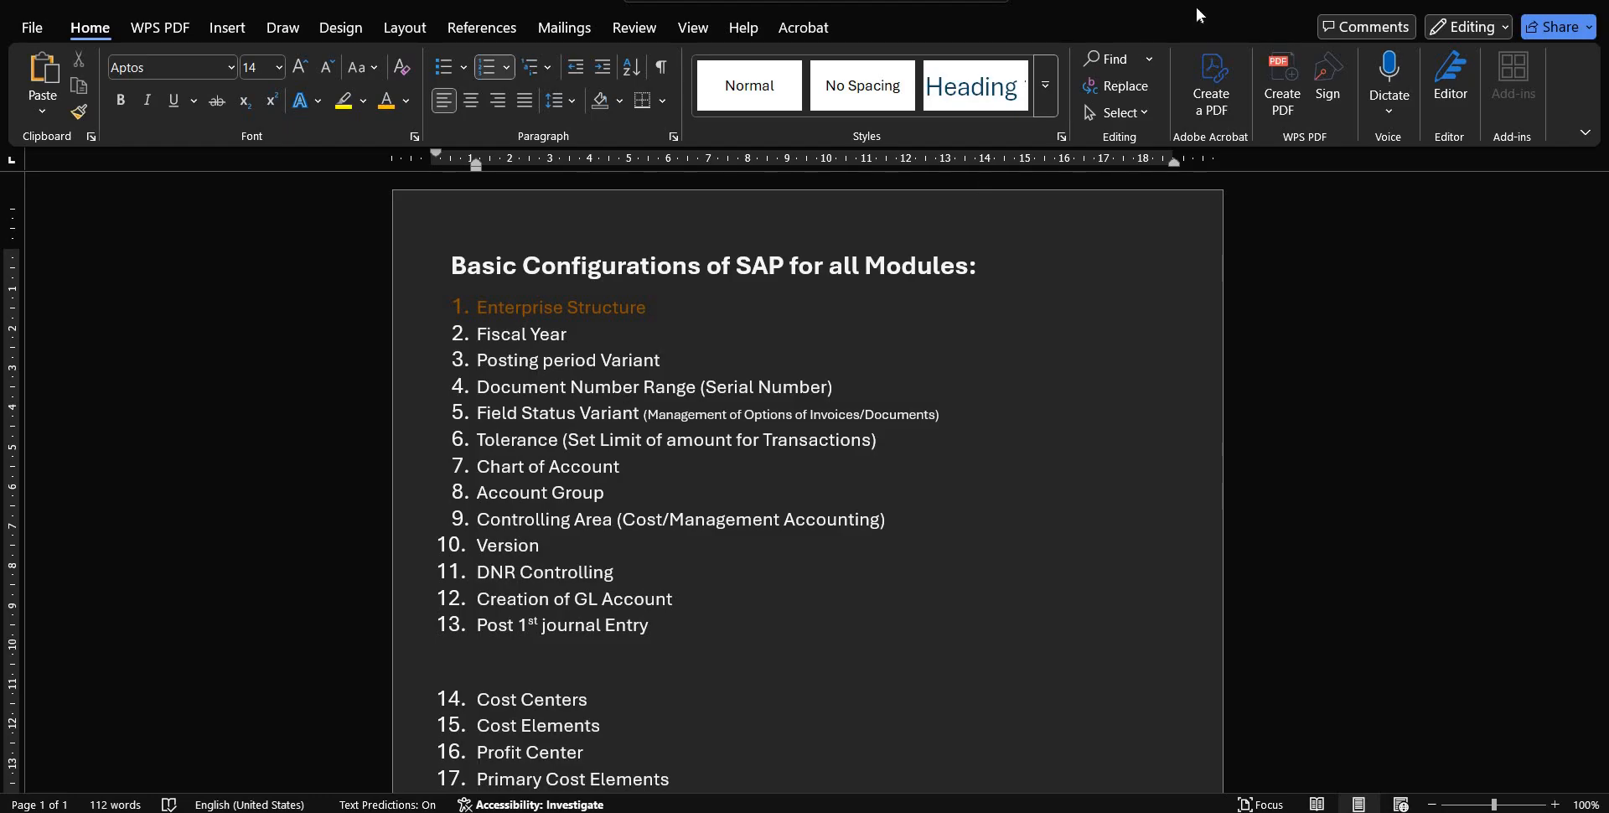
# Switch to SAP, start transaction SPRO and display the SAP Reference IMG.
pyautogui.click(1483, 4)
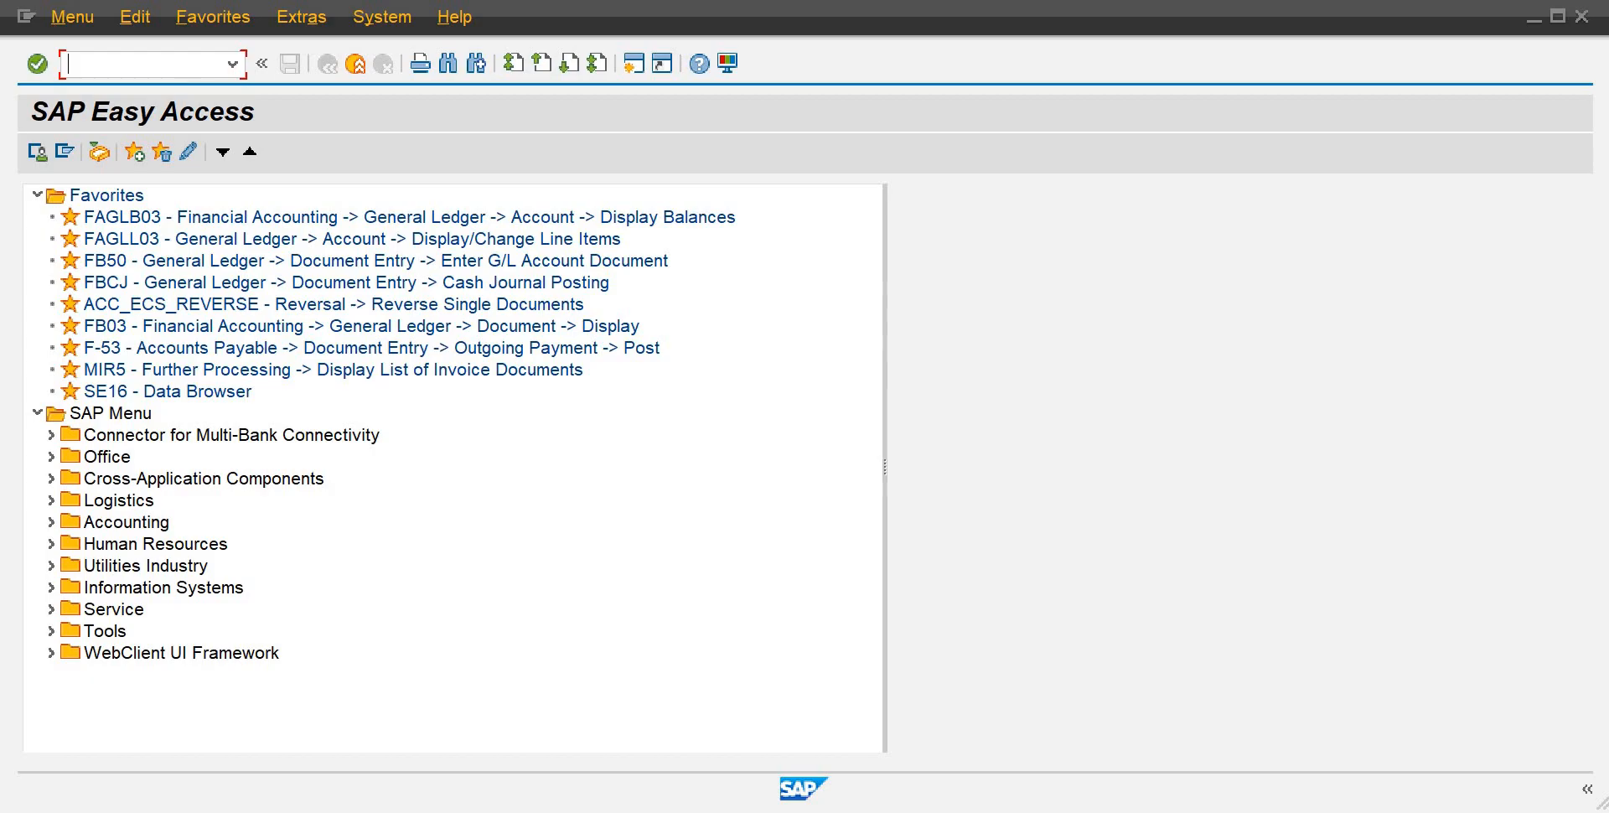
pyautogui.write('spro')
pyautogui.press('Return')
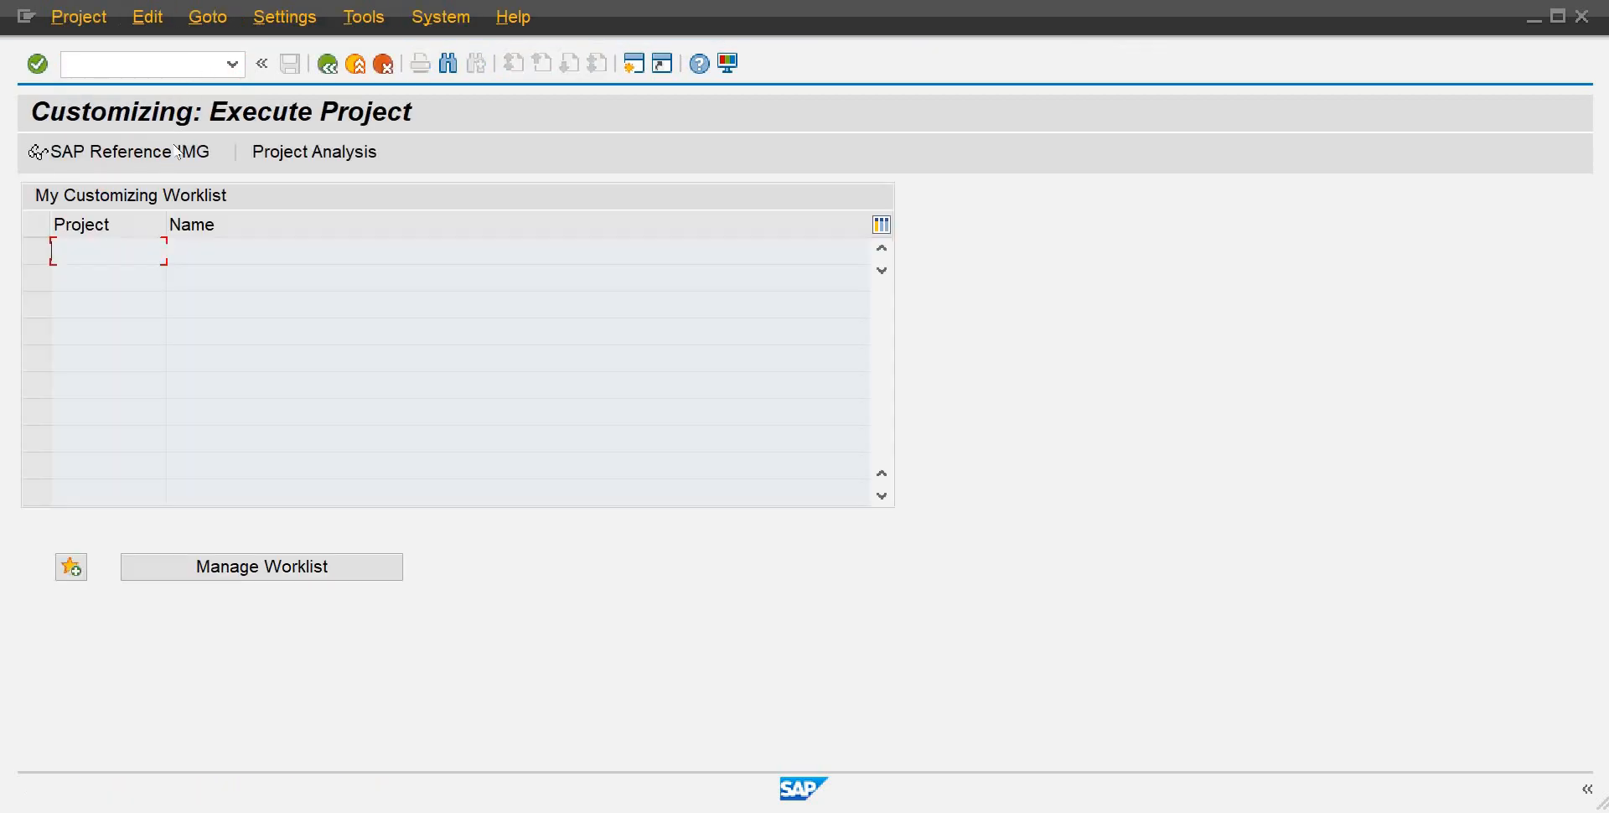
pyautogui.click(178, 152)
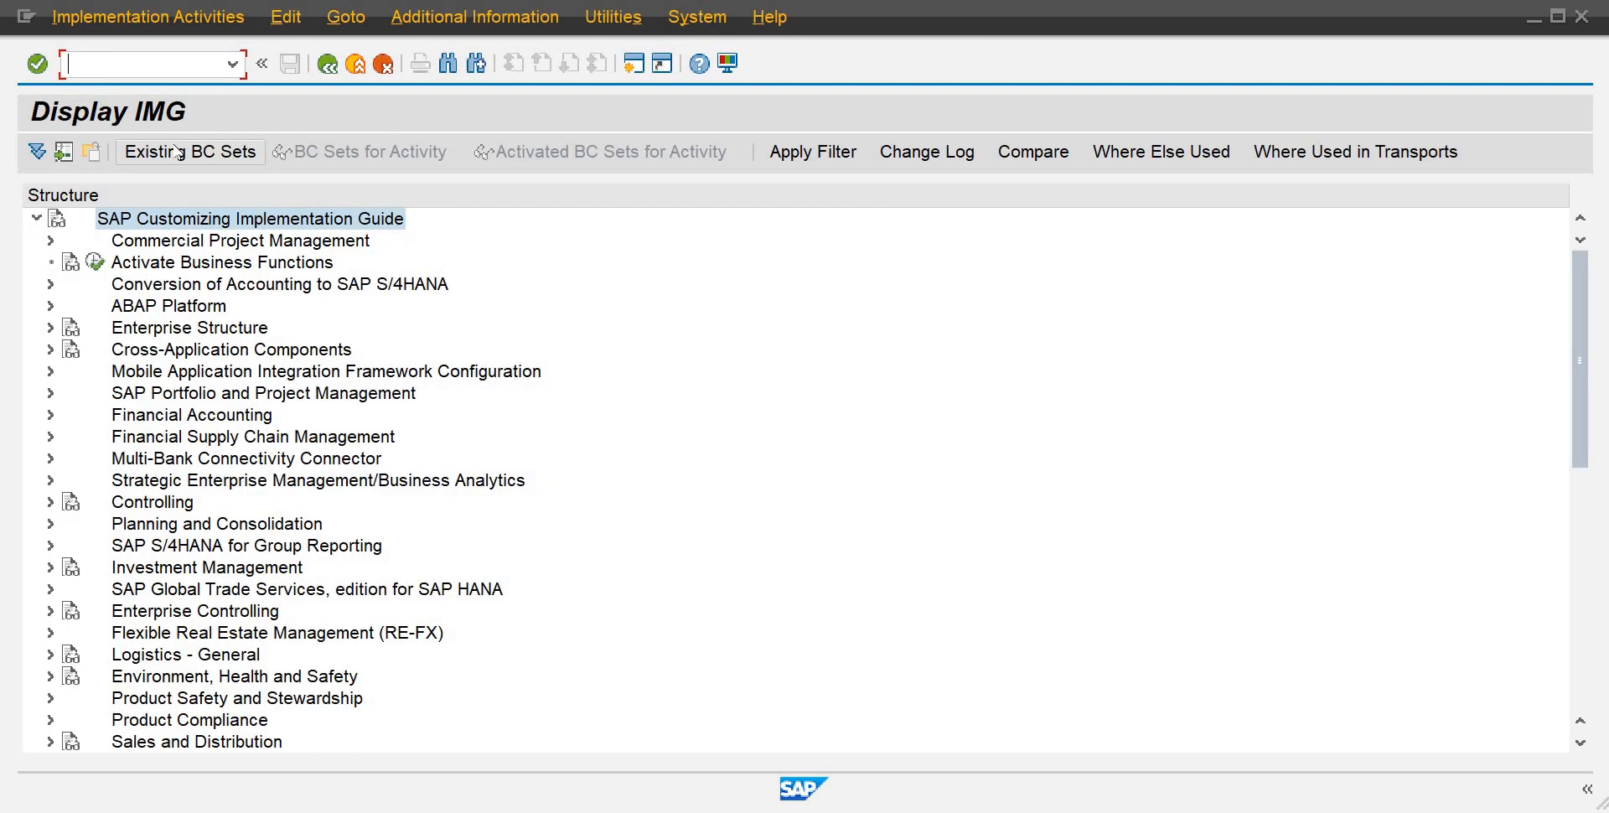
# Locate Financial Accounting in the implementation guide and expand its node.
pyautogui.click(134, 416)
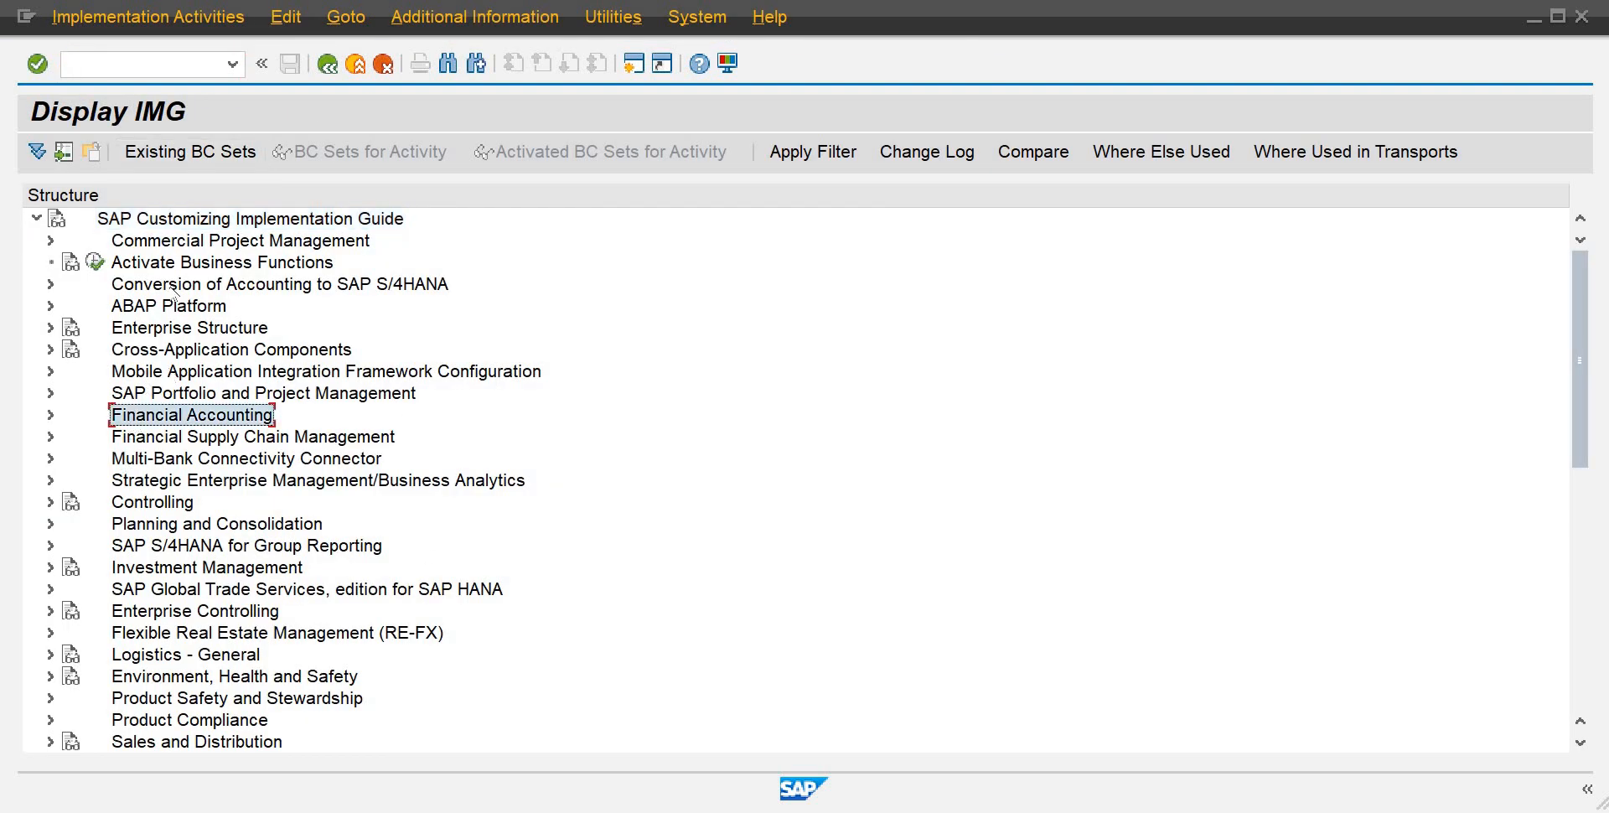
pyautogui.click(134, 327)
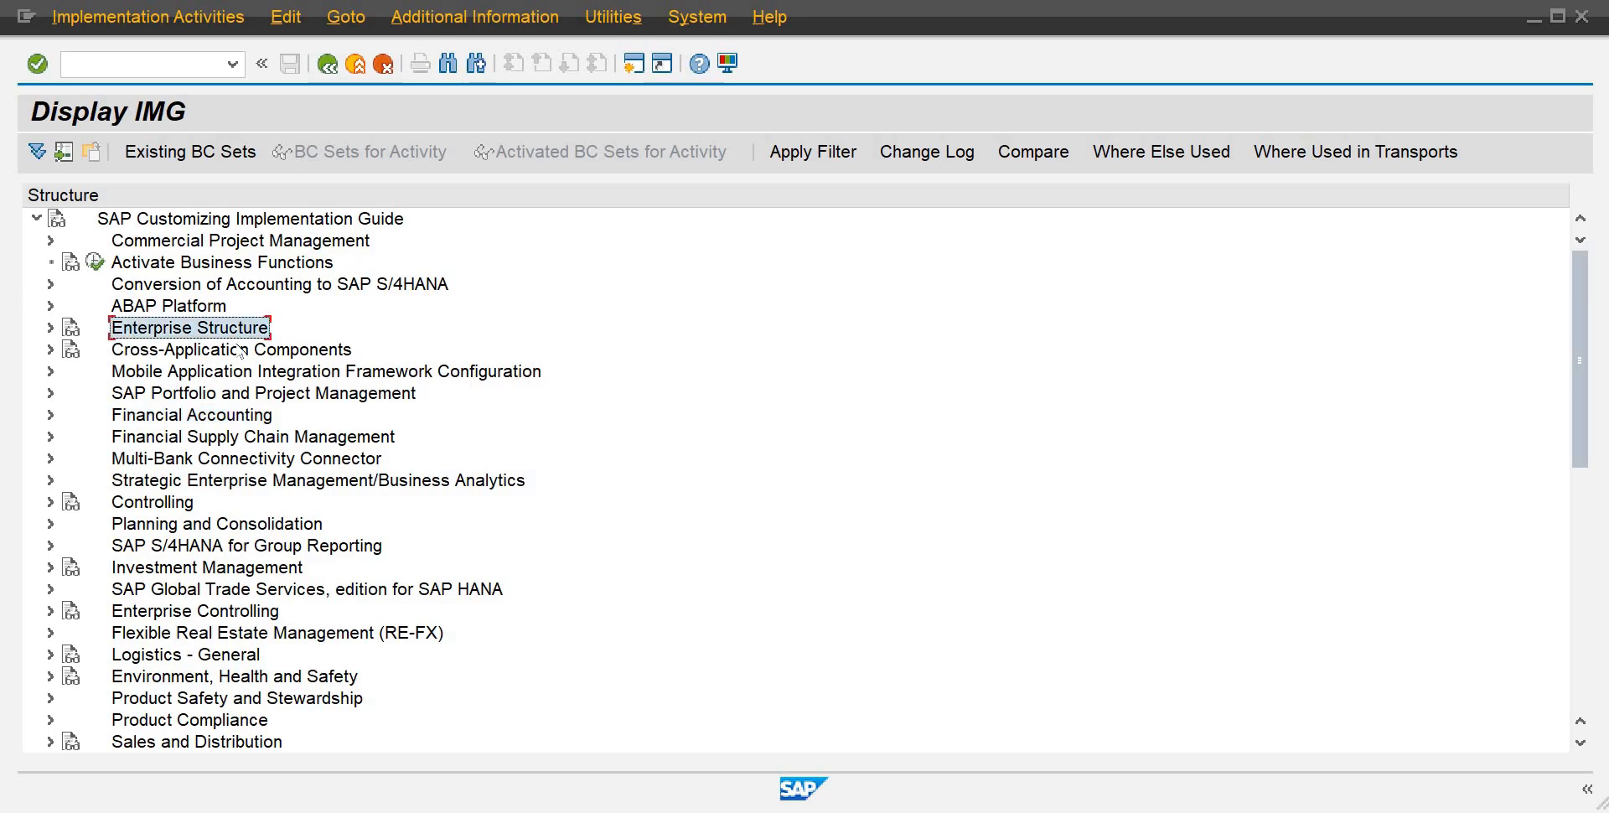
pyautogui.click(192, 415)
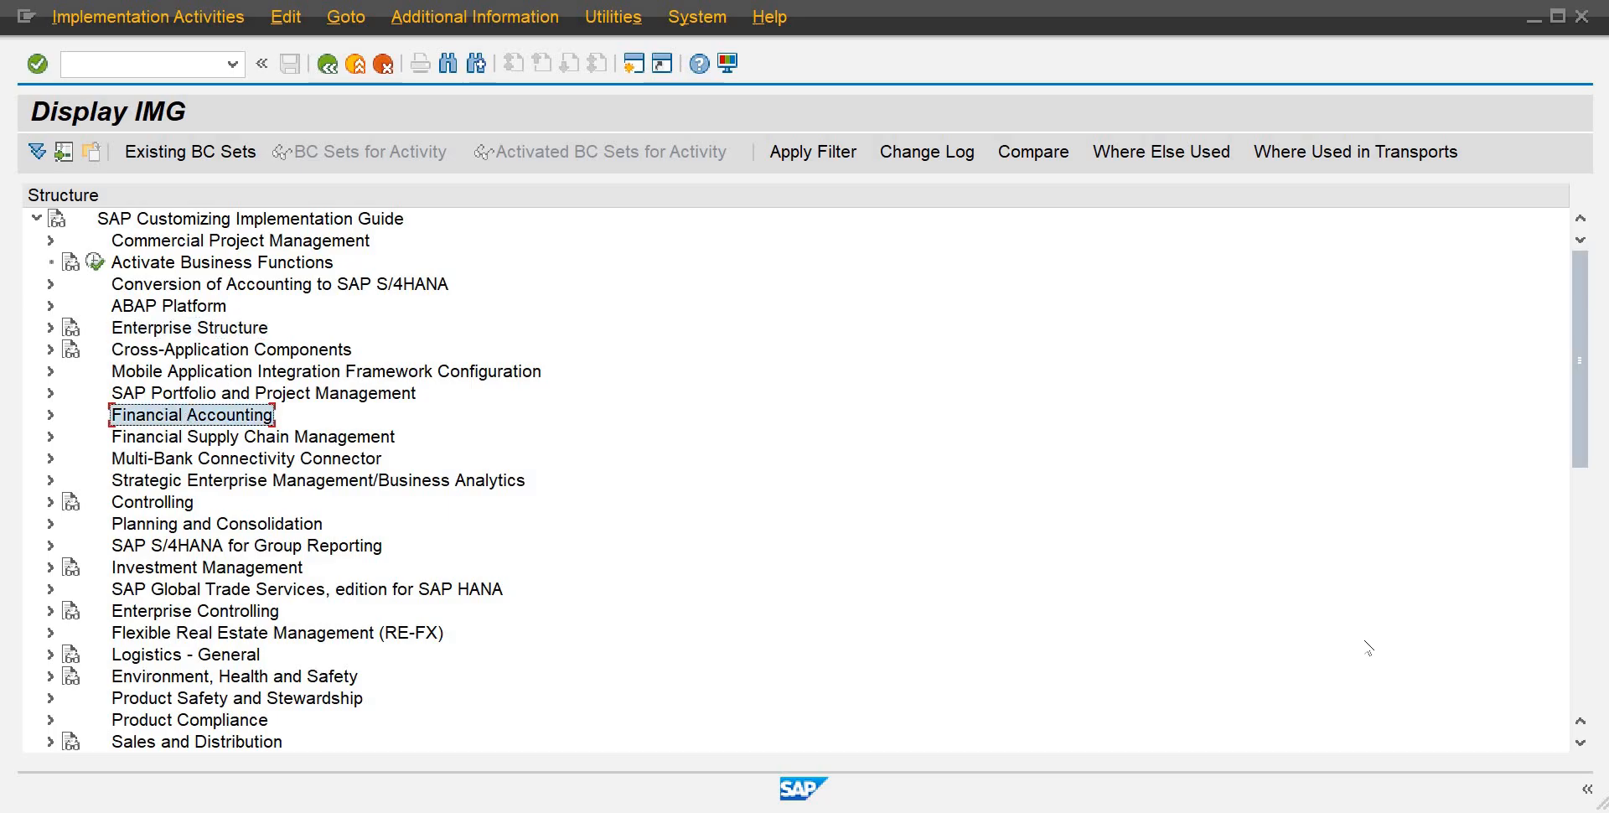
pyautogui.click(50, 414)
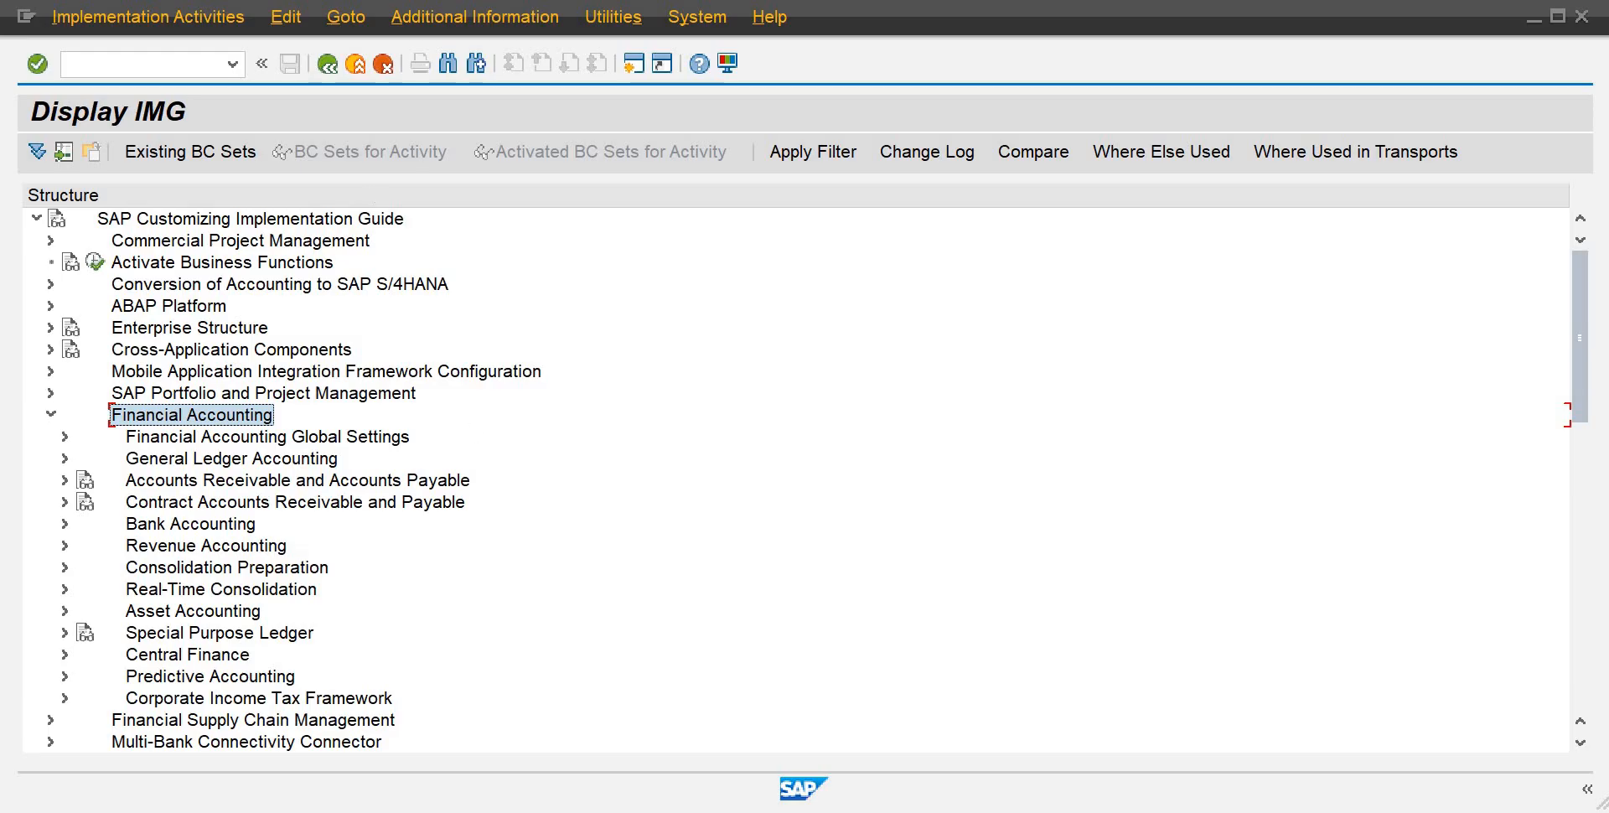
# Review the configuration list in the Word document from Fiscal Year to Creation of GL Account, and return to SAP.
pyautogui.click(1003, 756)
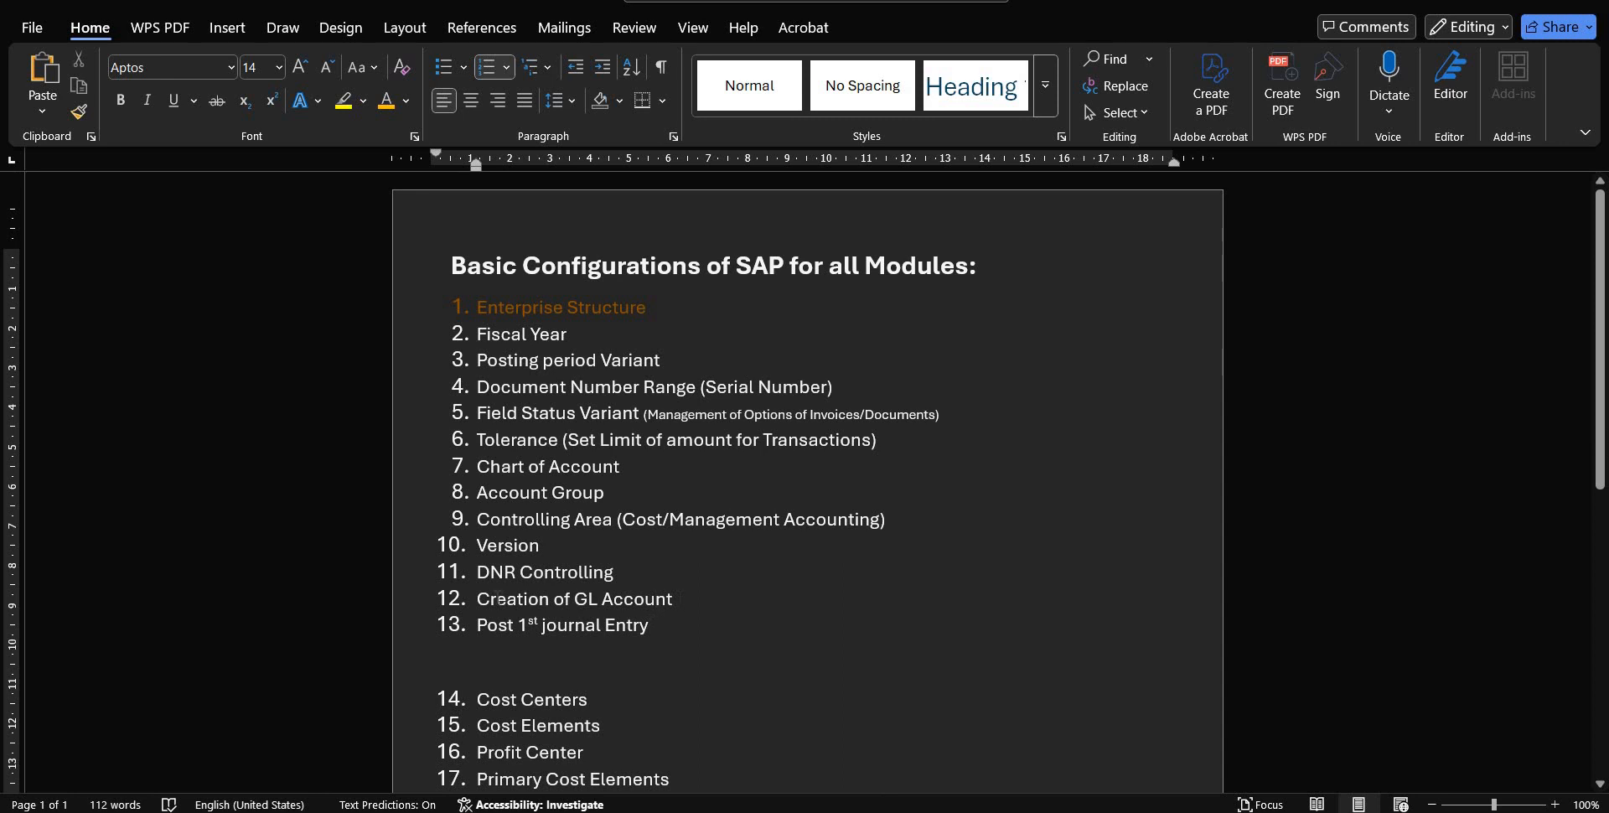
pyautogui.moveTo(674, 598); pyautogui.dragTo(477, 306)
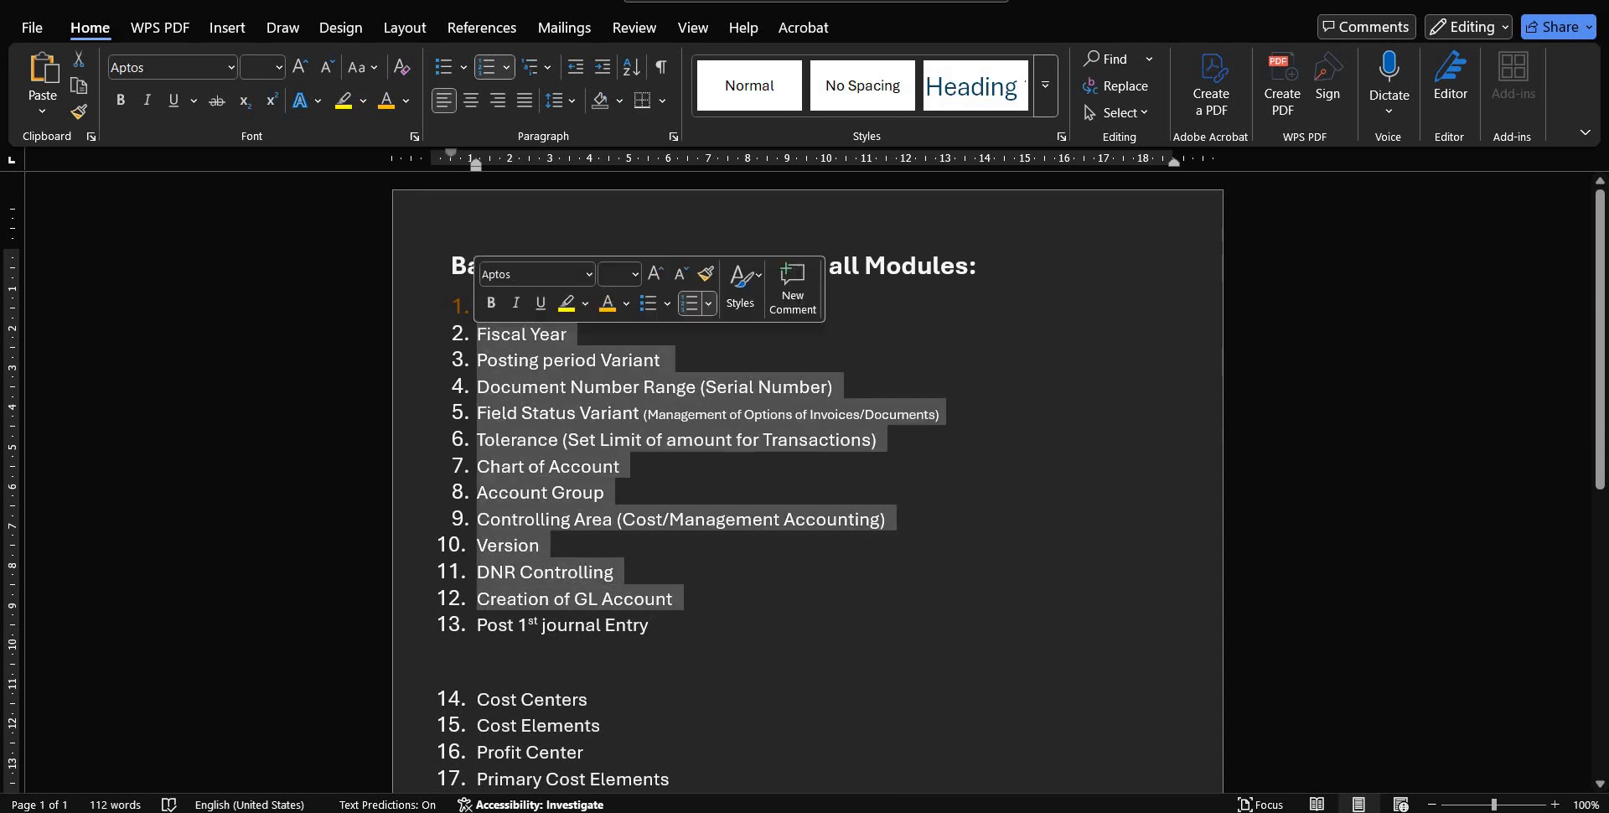
pyautogui.hotkey('alt', 'Tab')
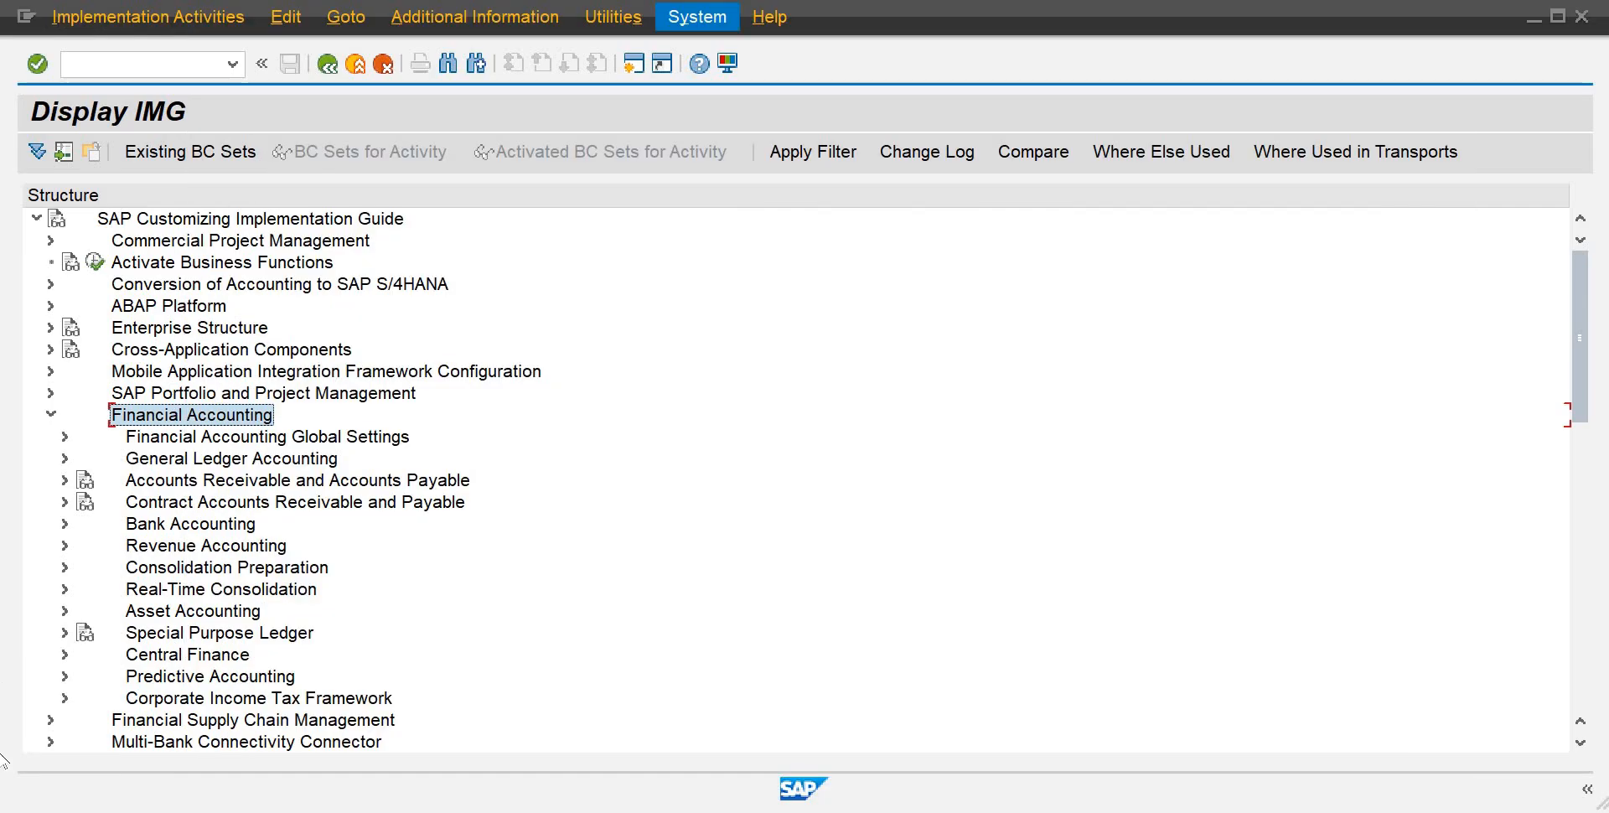
# Expand Financial Accounting Global Settings, Ledgers and Fields, and select the Define Field Status Variants activity.
pyautogui.click(64, 437)
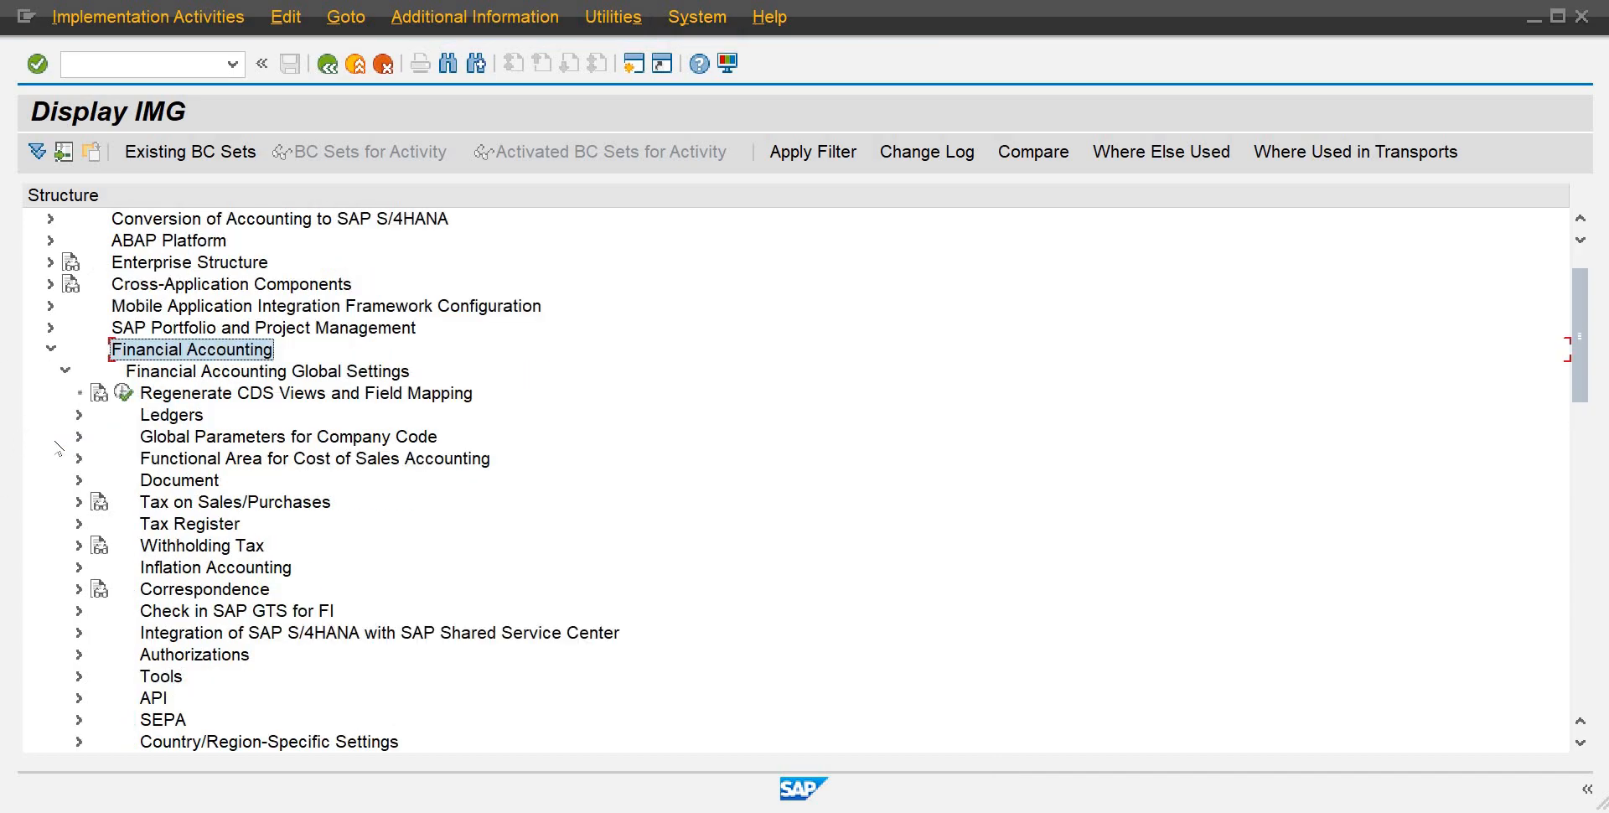
pyautogui.click(164, 417)
pyautogui.click(79, 416)
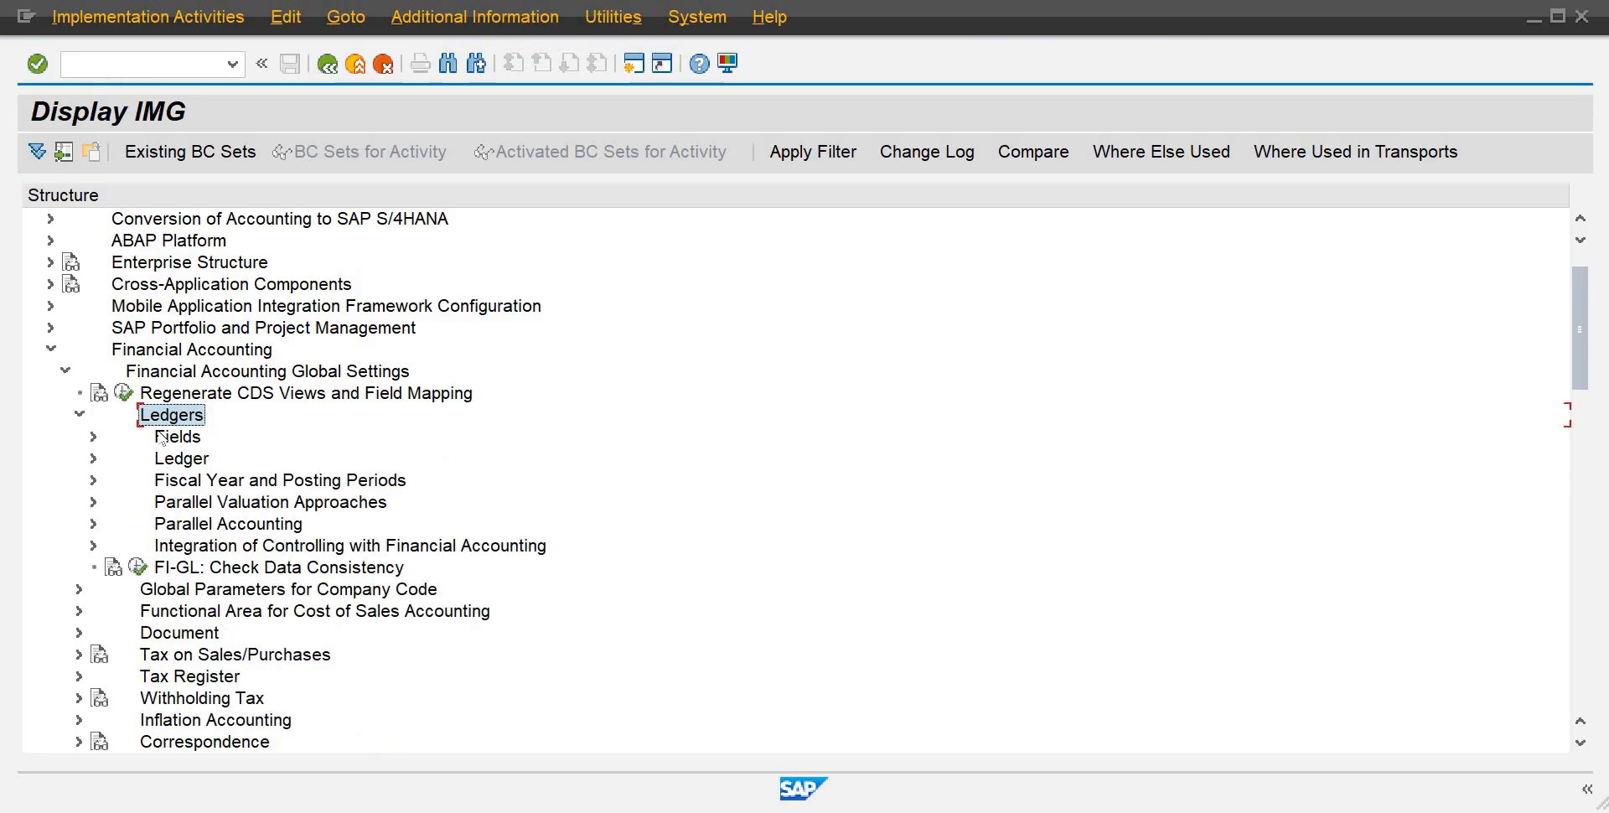
pyautogui.click(92, 437)
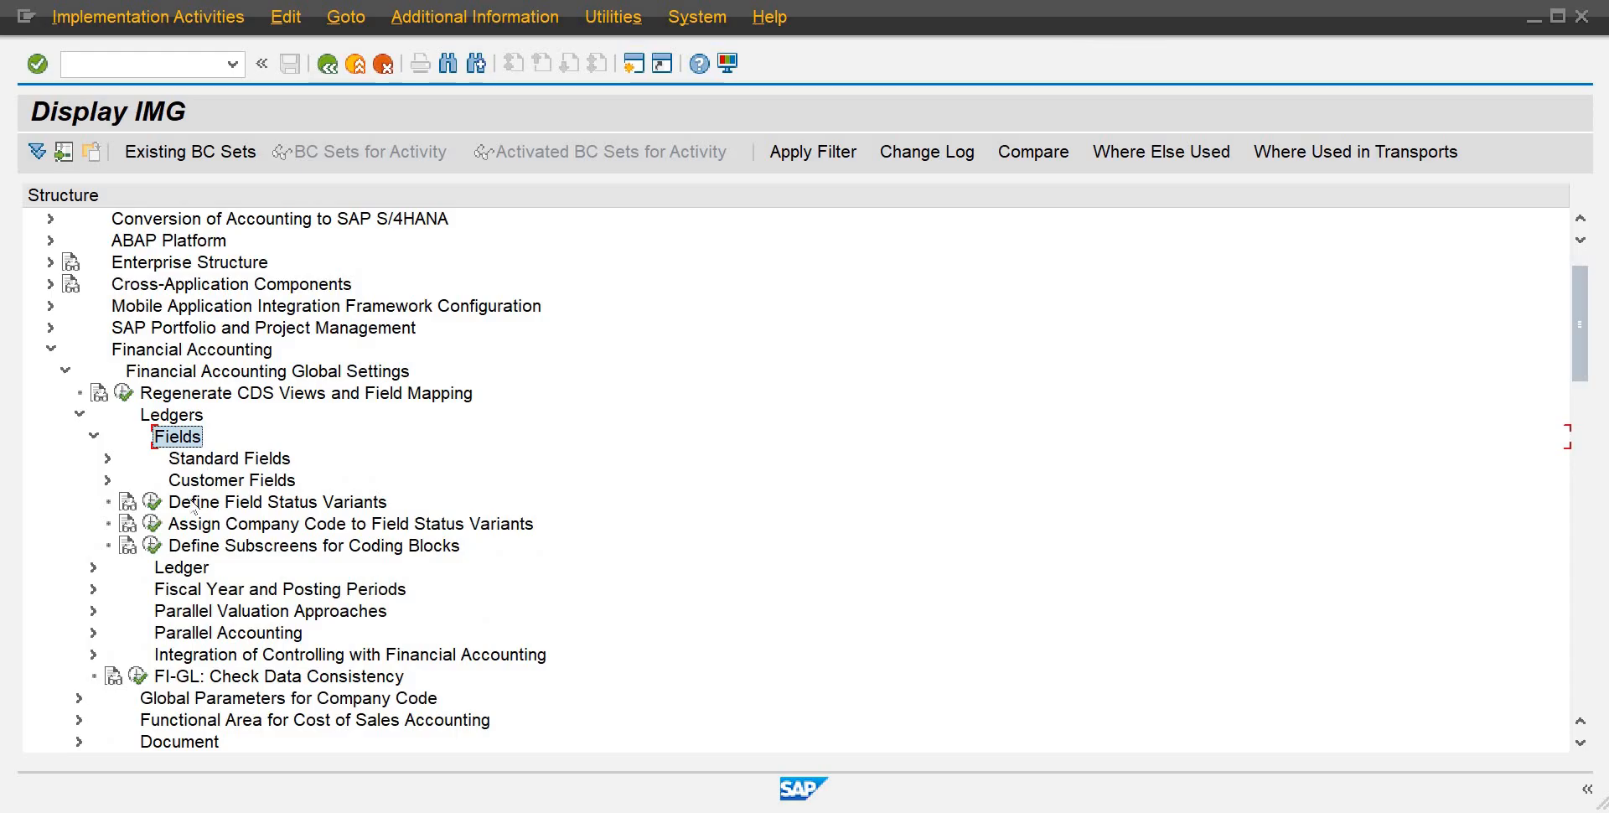
pyautogui.click(193, 502)
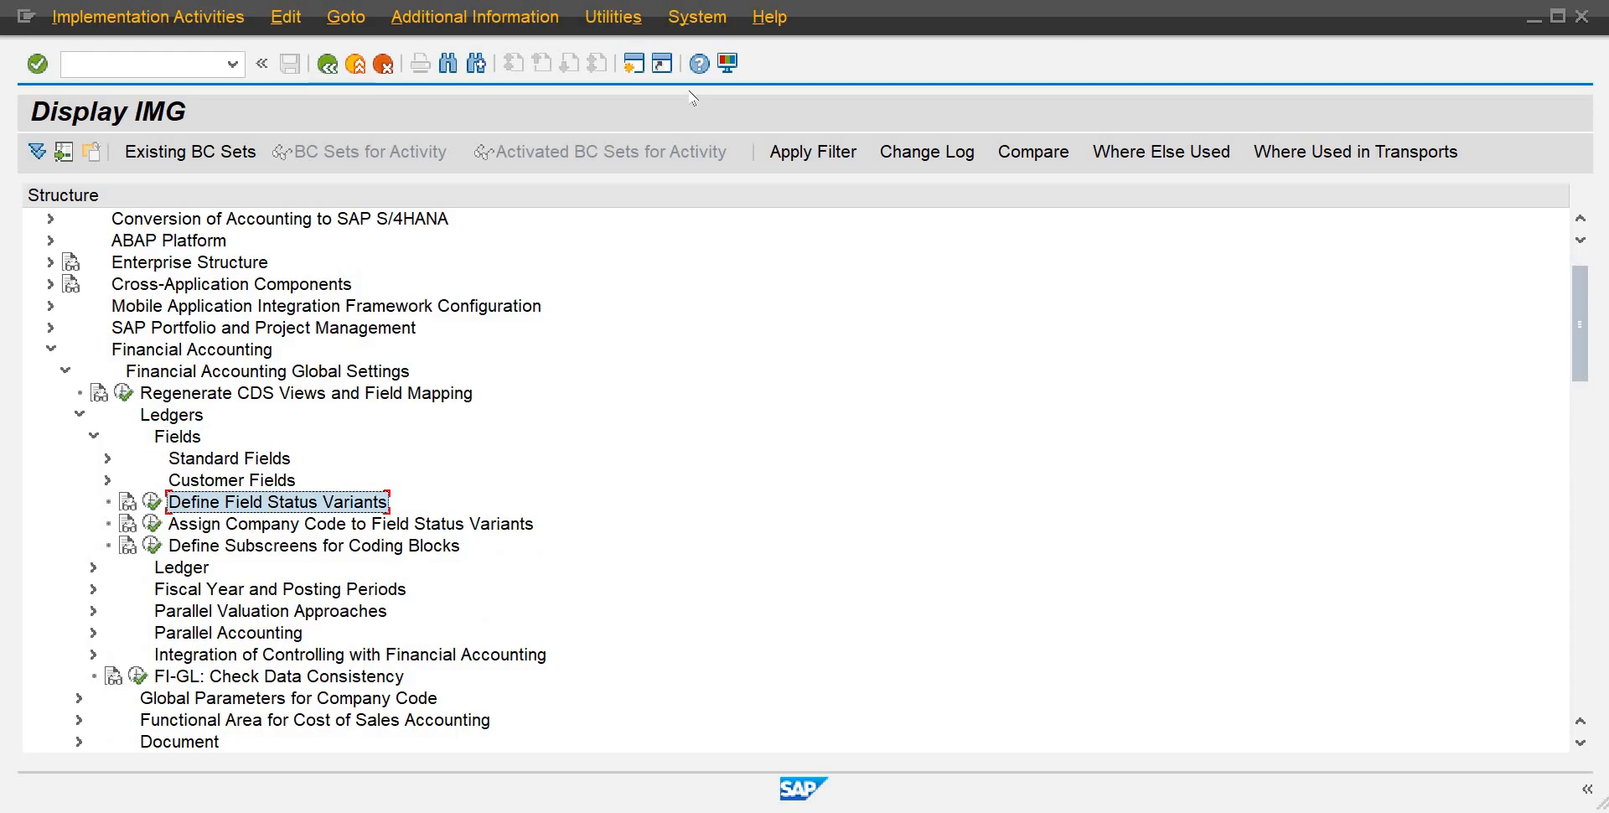
# Open transaction FB60 in a new session and examine the entry fields of the vendor invoice screen.
pyautogui.click(634, 63)
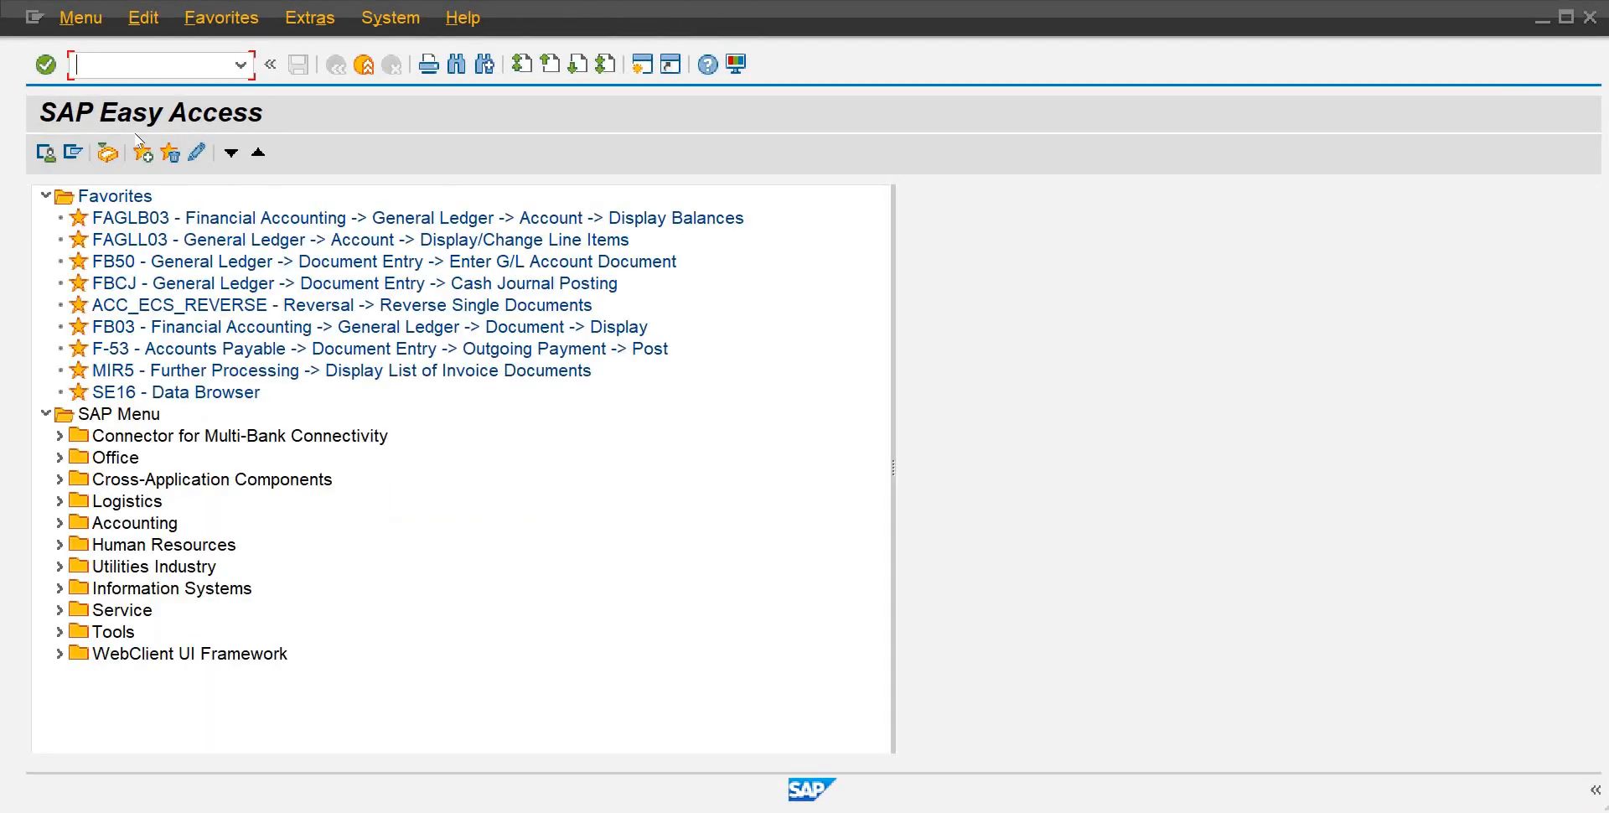
pyautogui.write('fb60')
pyautogui.press('Return')
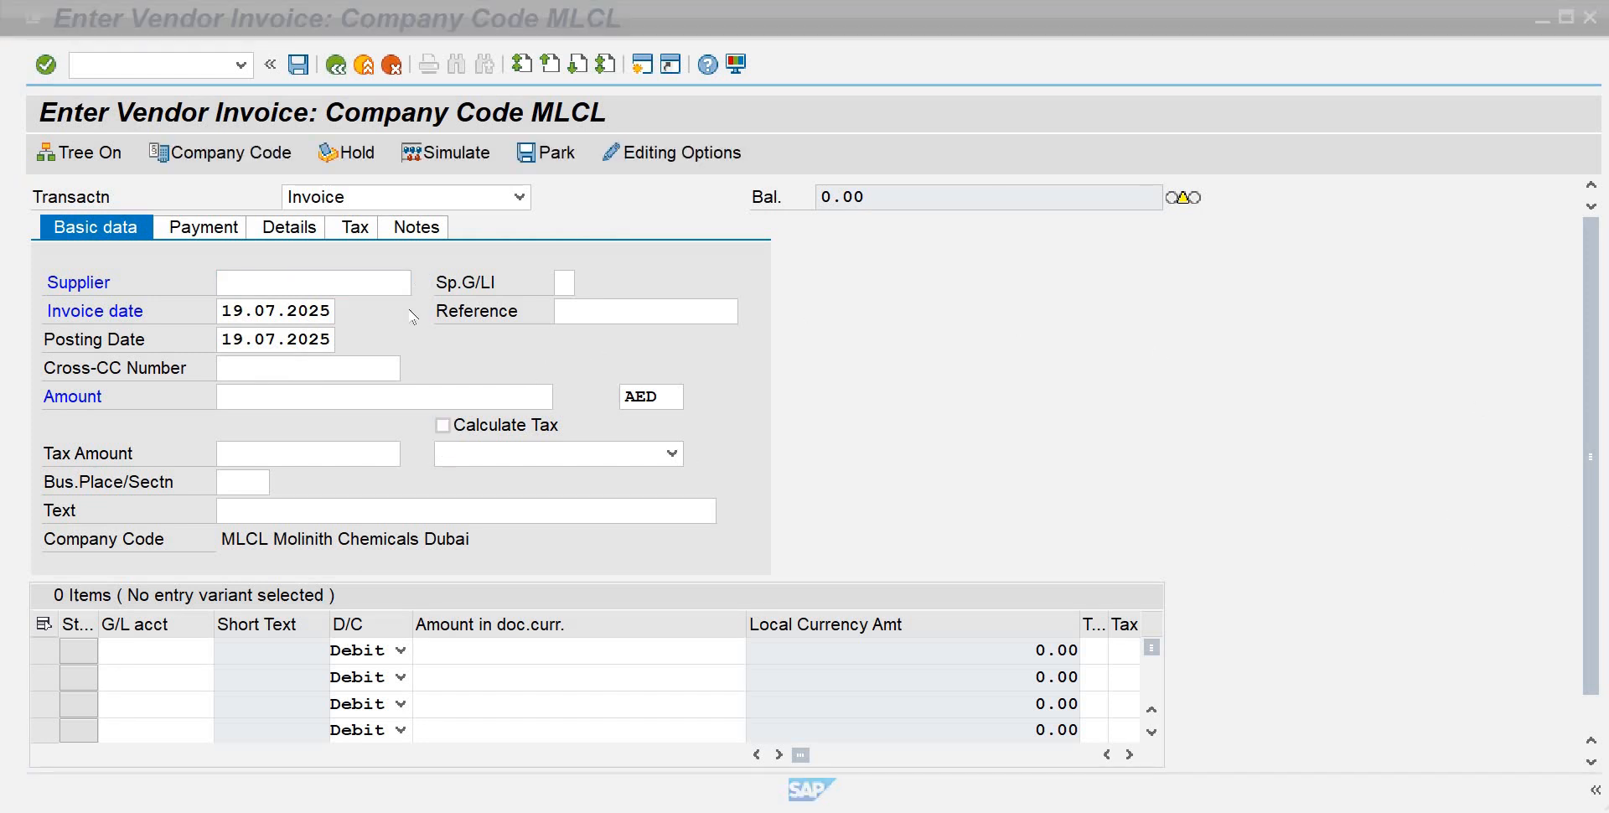
pyautogui.click(848, 35)
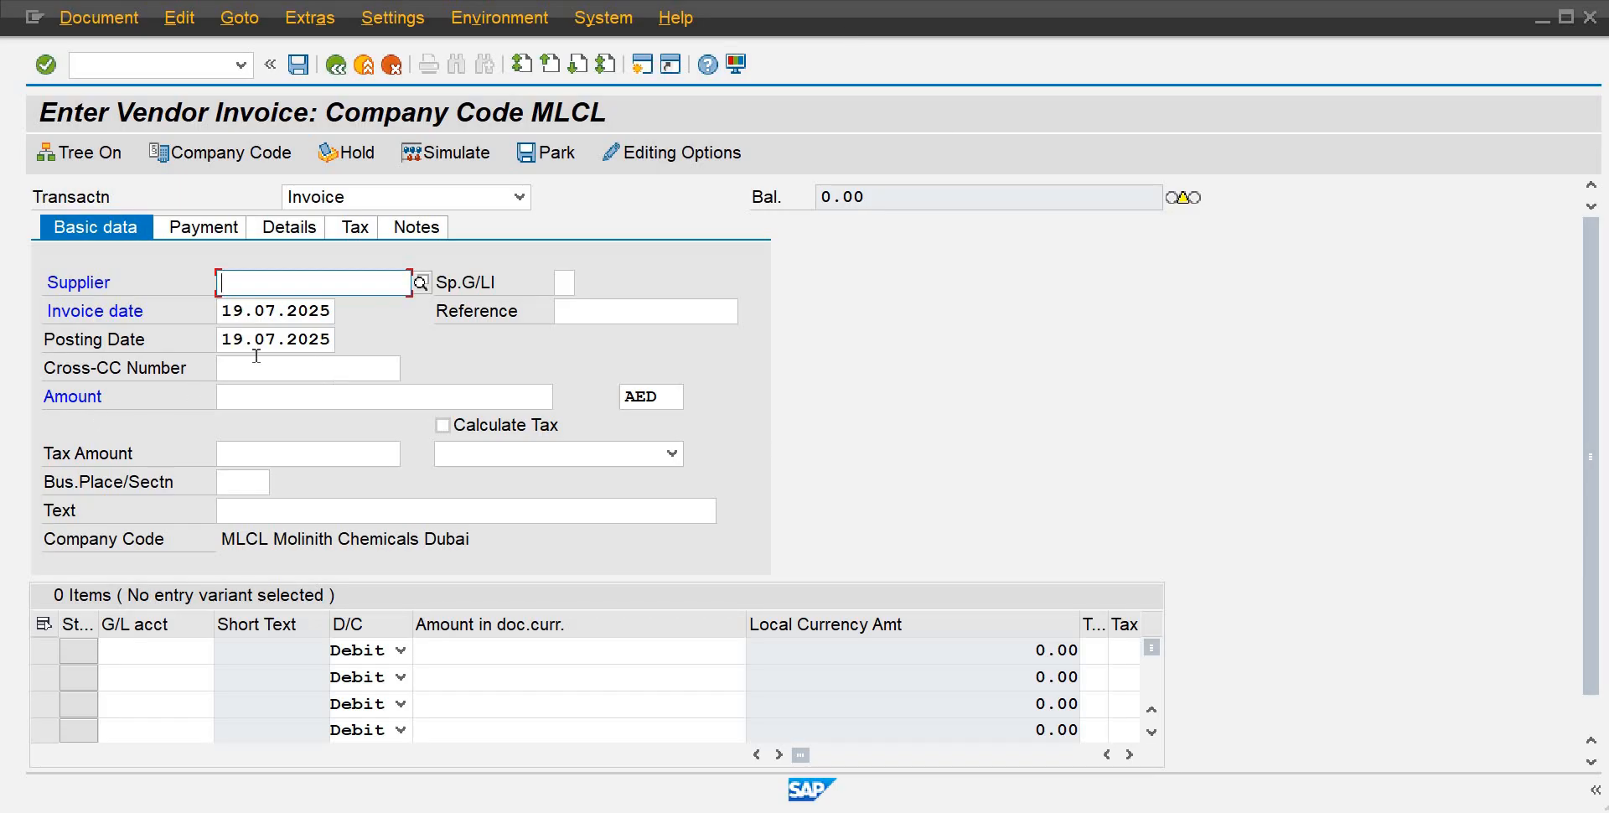
pyautogui.click(371, 394)
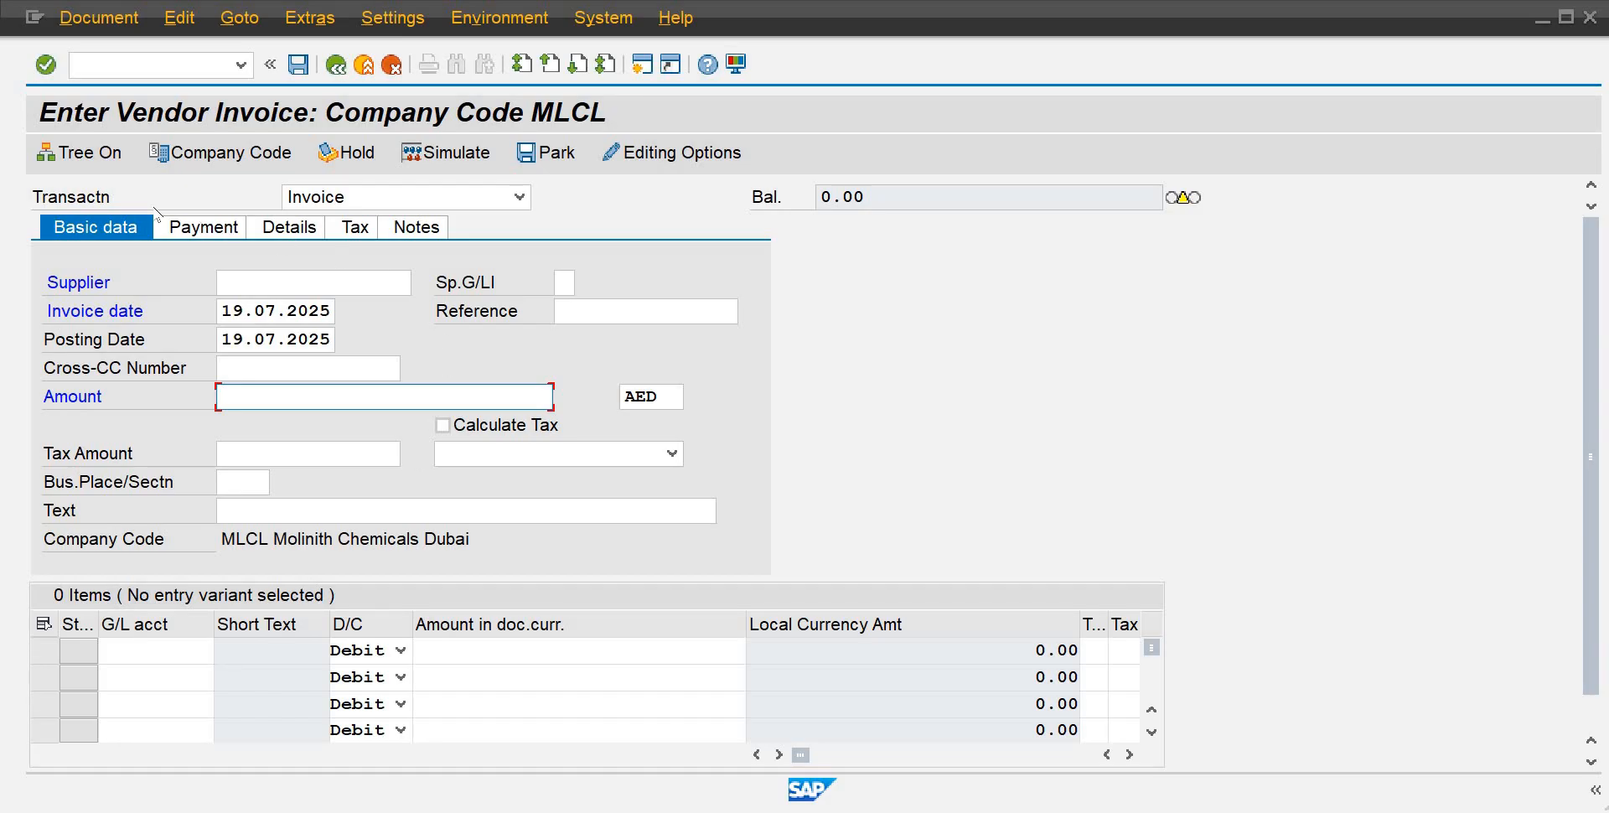
pyautogui.click(208, 228)
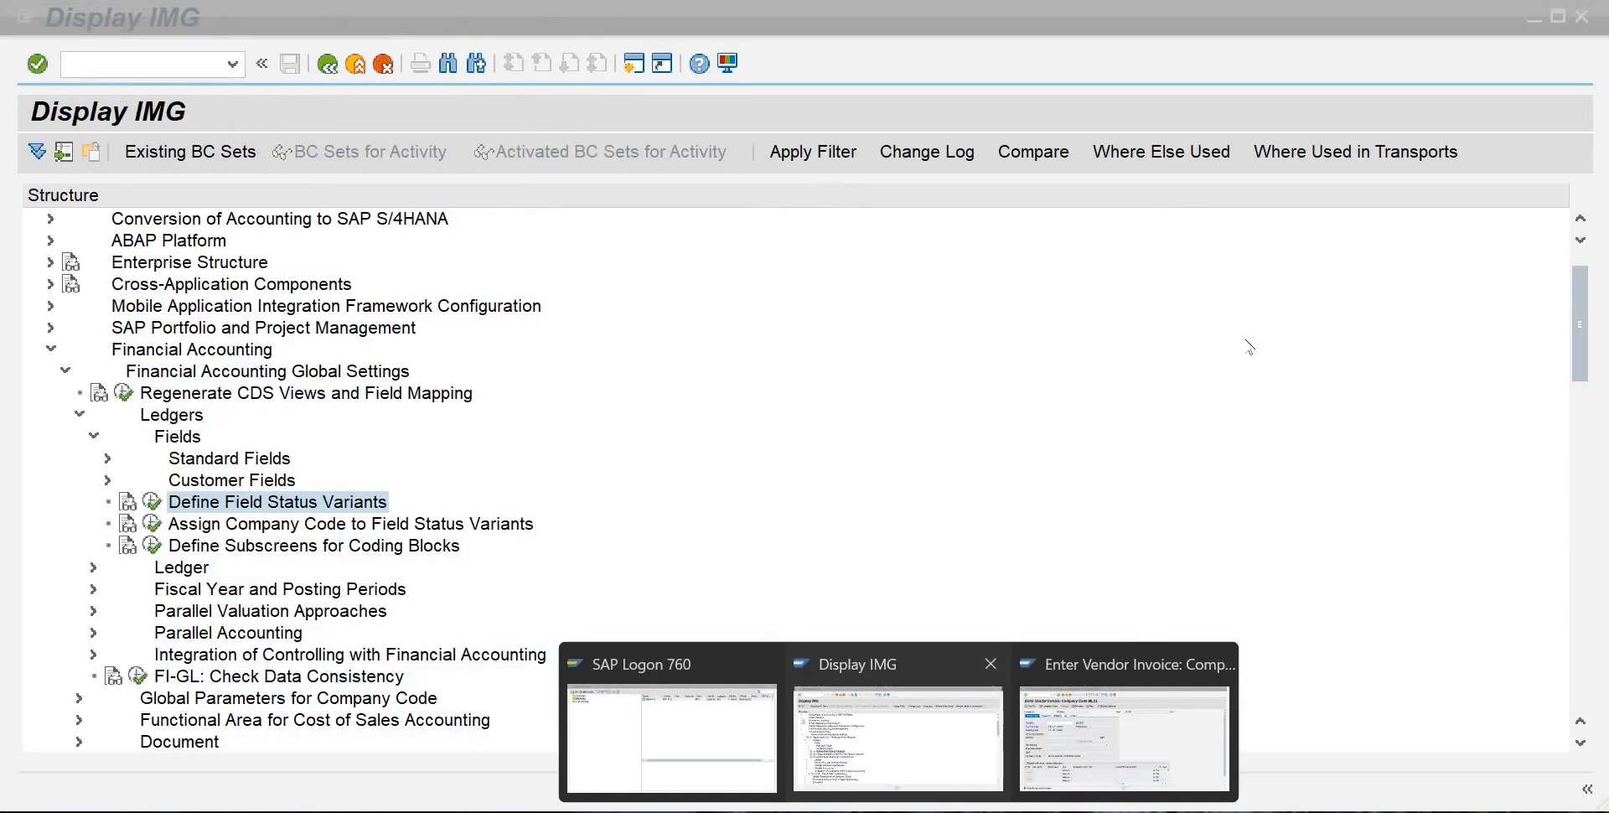
# Return to the Display IMG session, read the Define Field Status Variants documentation and open that activity.
pyautogui.click(897, 718)
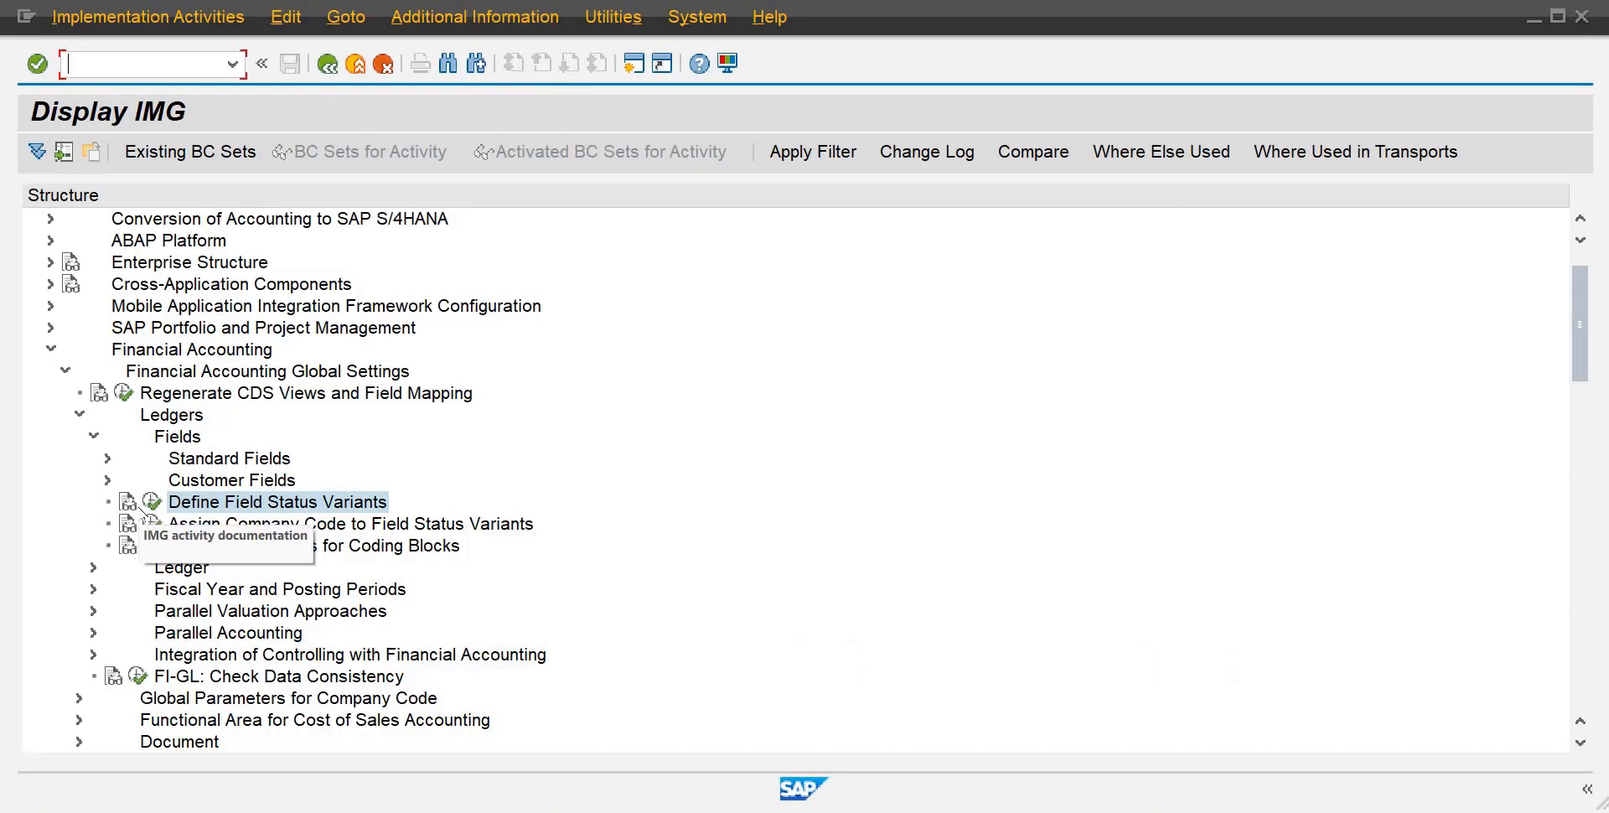
pyautogui.click(128, 502)
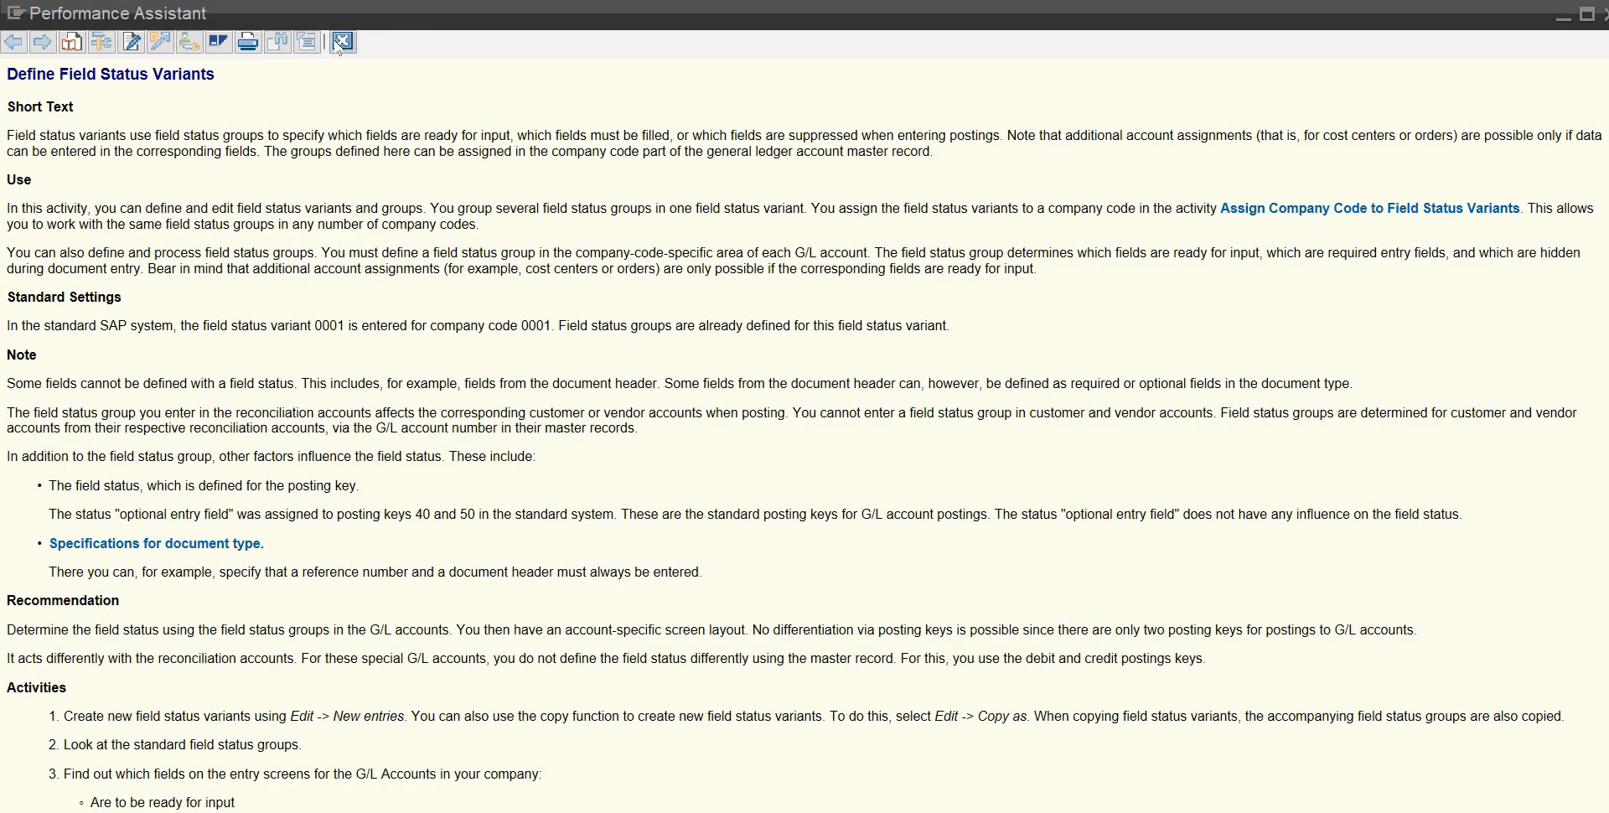
pyautogui.press('Escape')
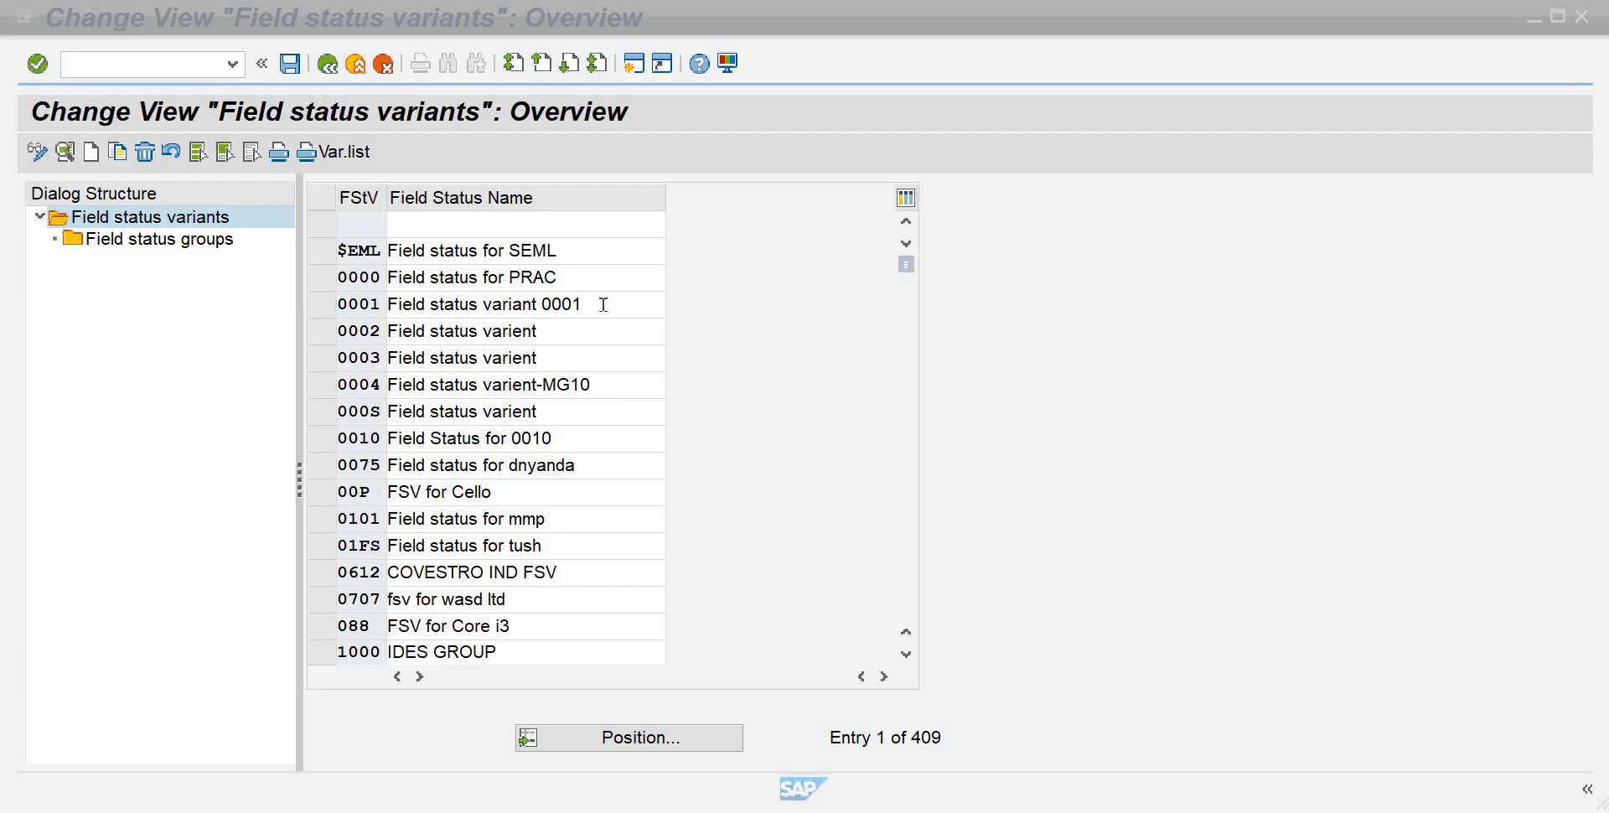
# Copy field status variant 0001 as FSIS with the name "Field status variant IS01".
pyautogui.click(575, 304)
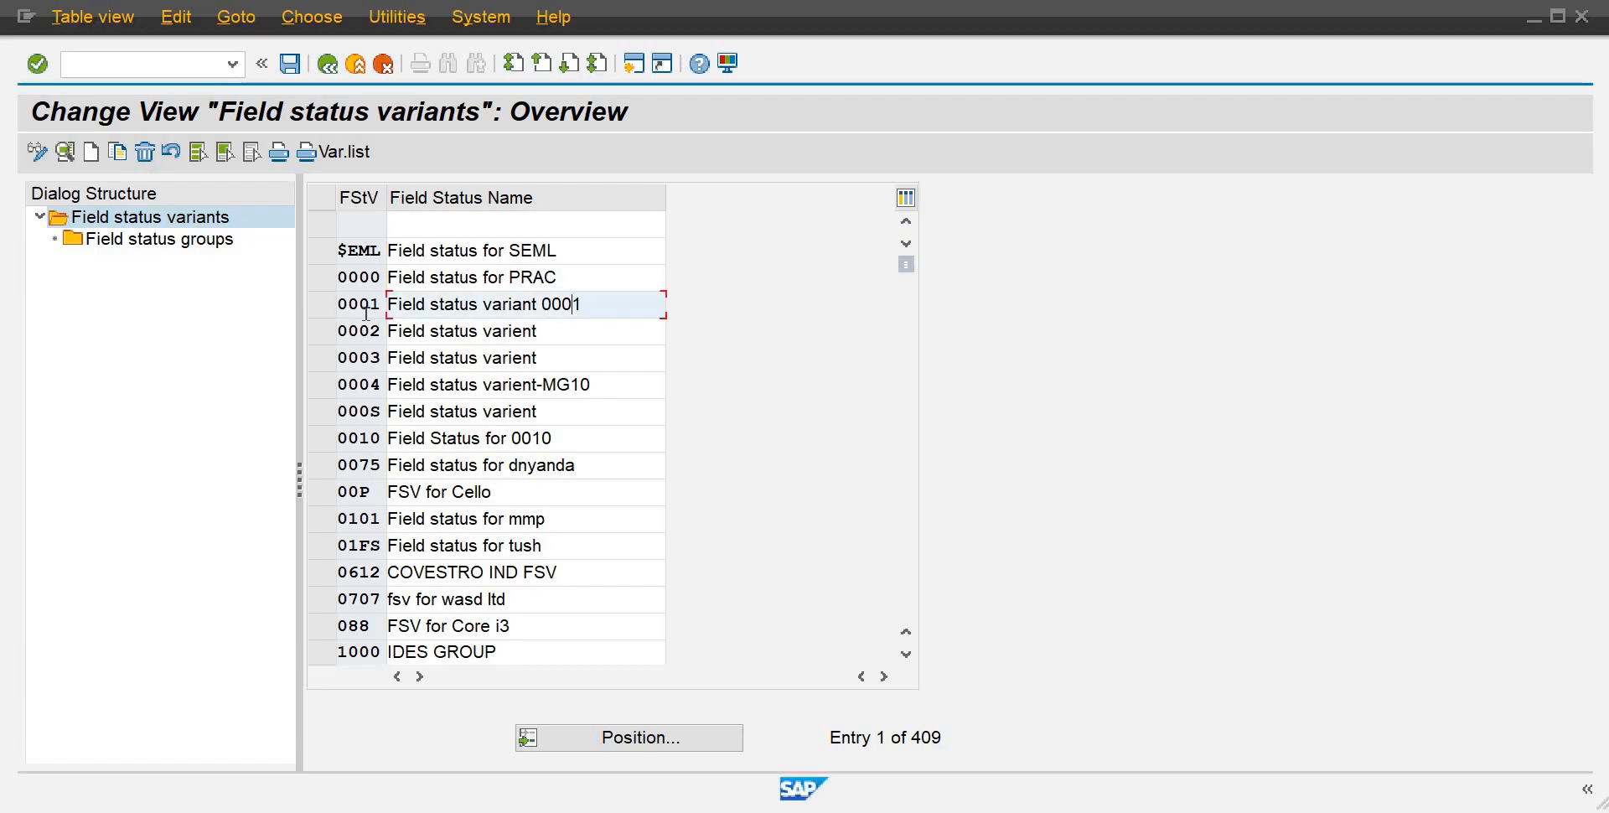
pyautogui.click(323, 306)
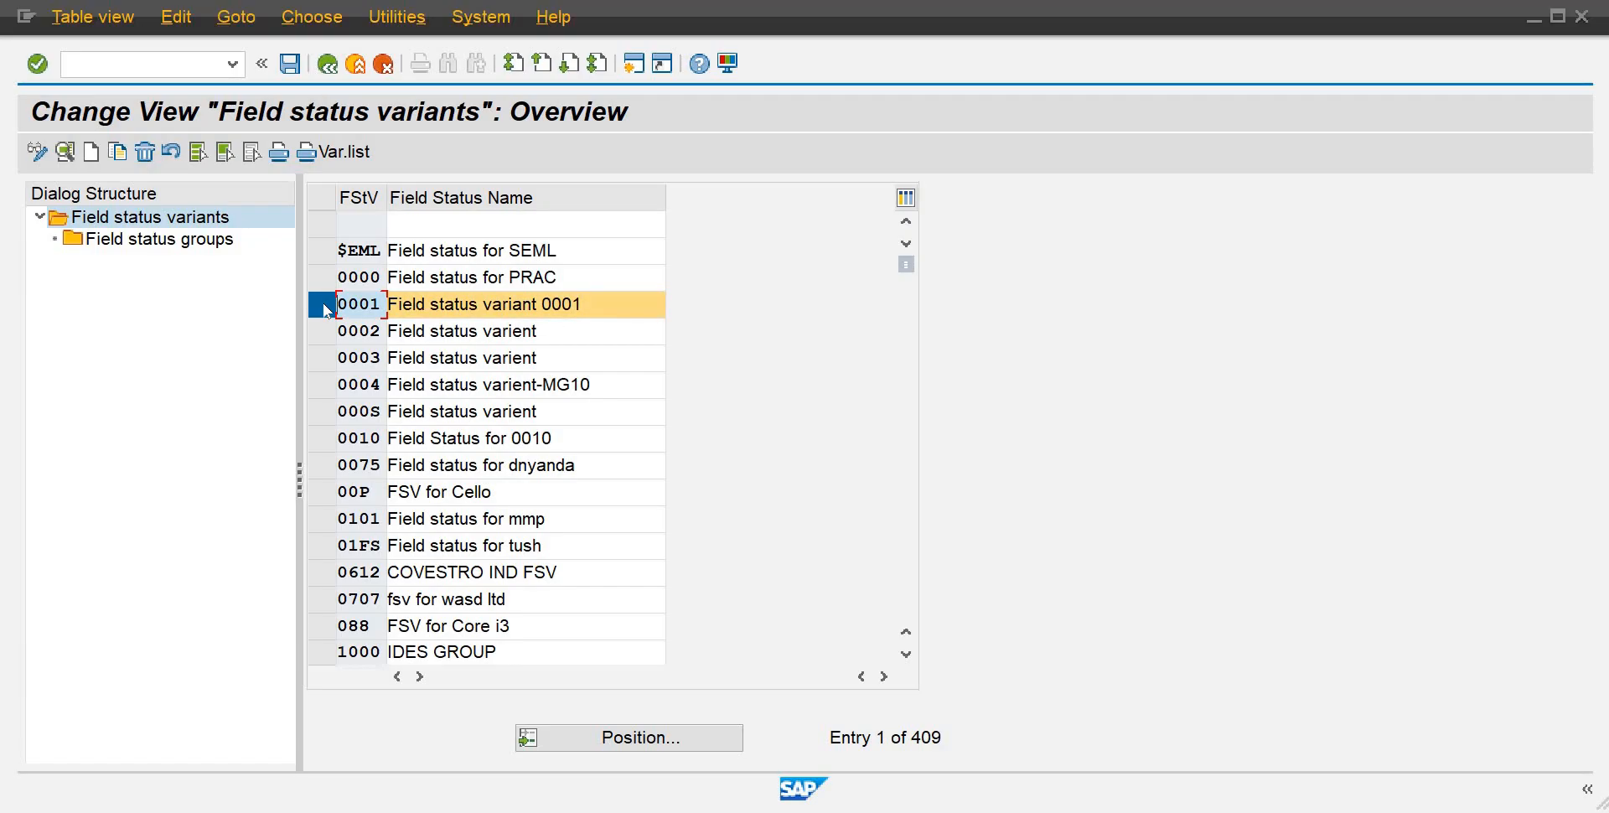
pyautogui.click(323, 307)
pyautogui.rightClick(324, 306)
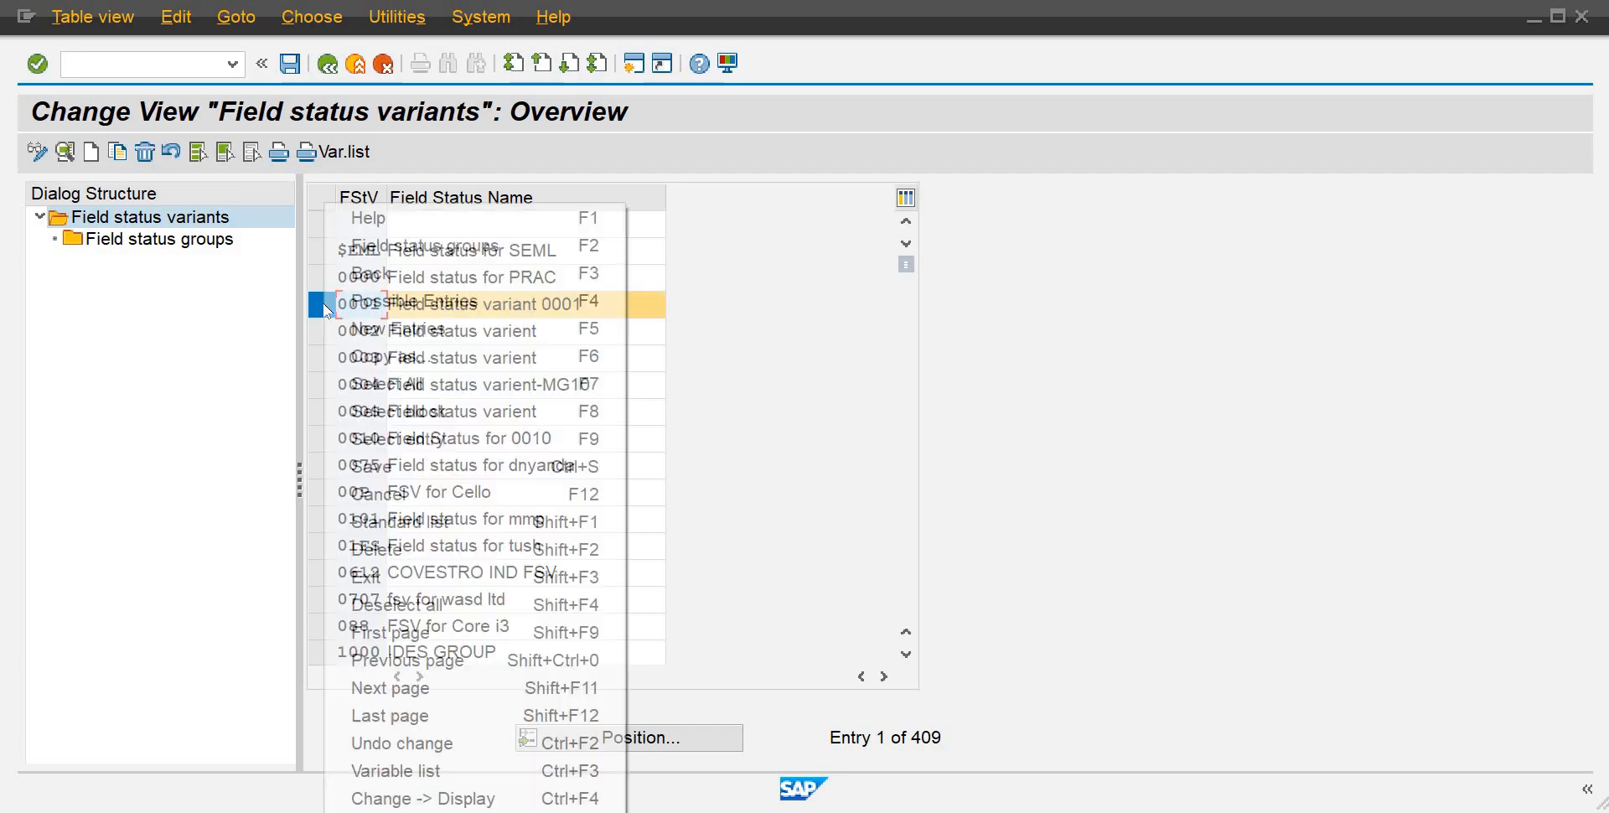
pyautogui.click(452, 361)
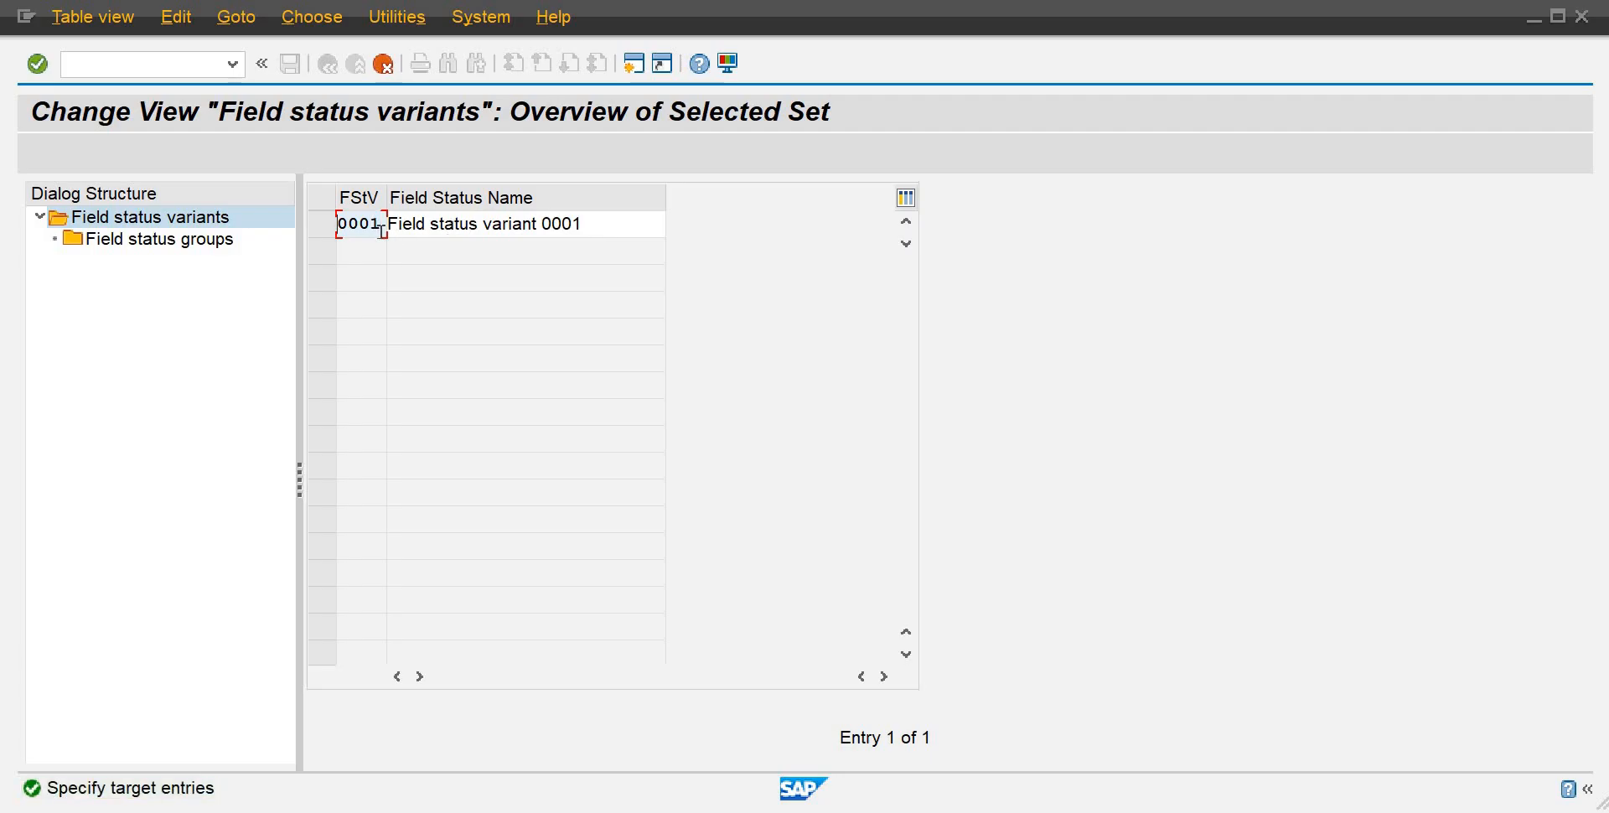
pyautogui.press('BackSpace')
pyautogui.press('BackSpace')
pyautogui.press('BackSpace')
pyautogui.press('BackSpace')
pyautogui.write('1')
pyautogui.write('fsis')
pyautogui.moveTo(587, 223); pyautogui.dragTo(544, 230)
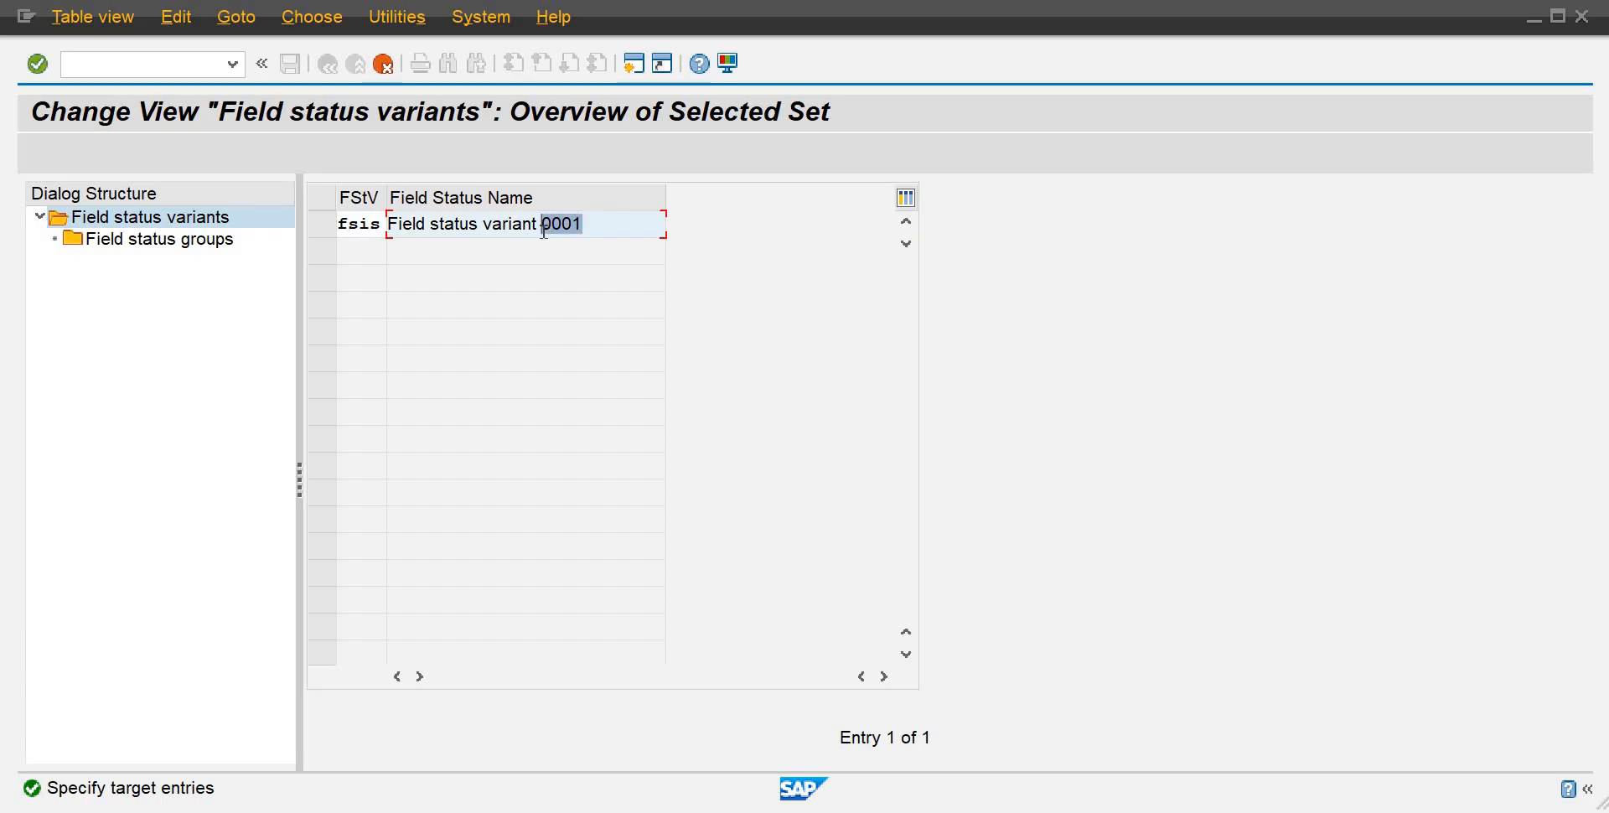
pyautogui.write('IS01')
pyautogui.press('Return')
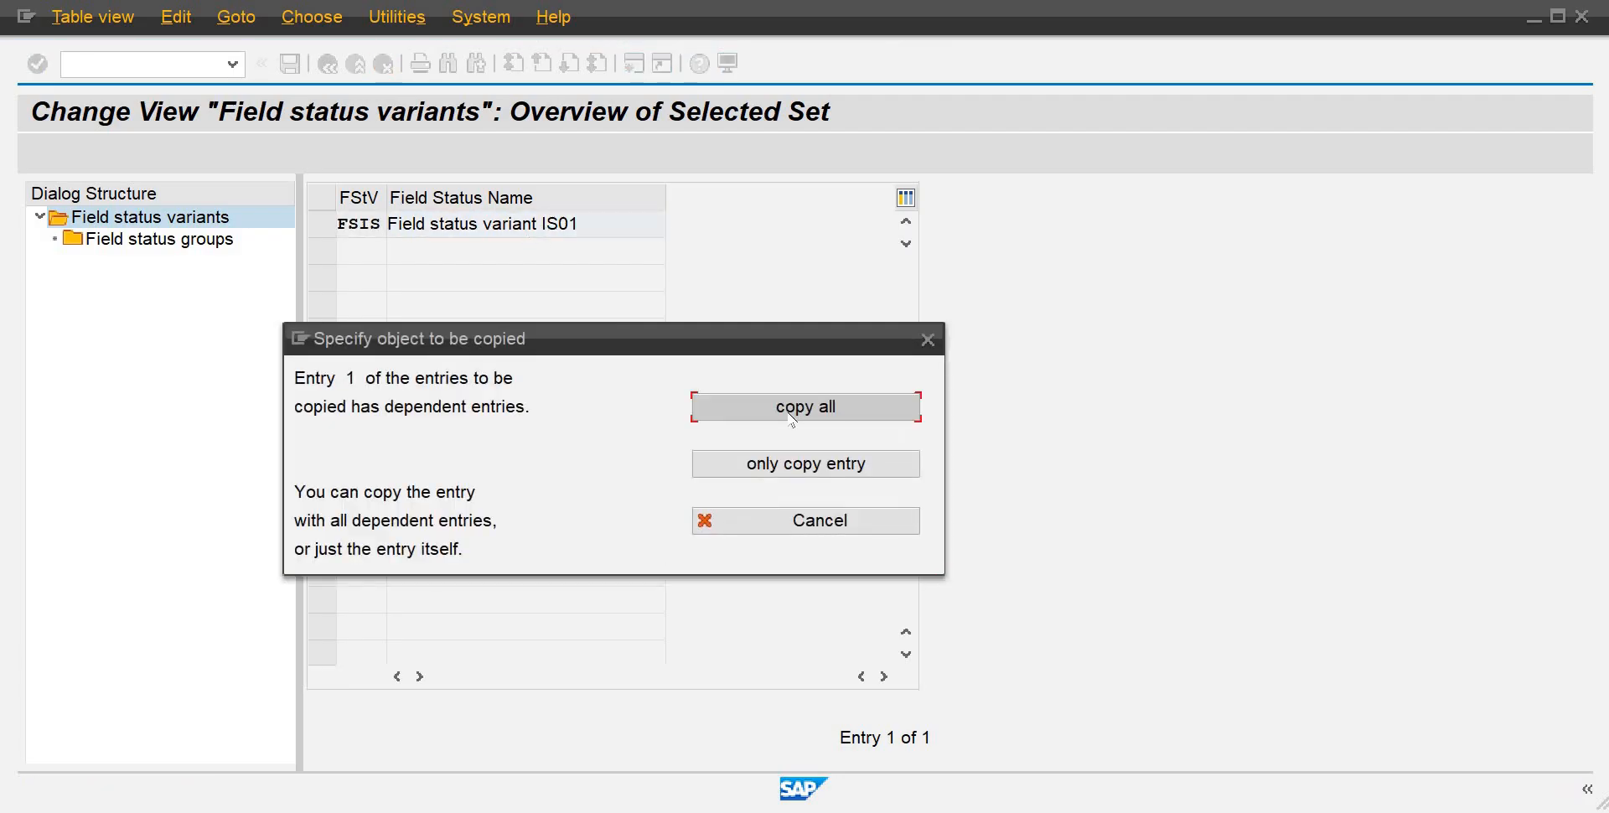
# Include all dependent entries in the copy and save the new variant to the proposed customizing request.
pyautogui.click(790, 412)
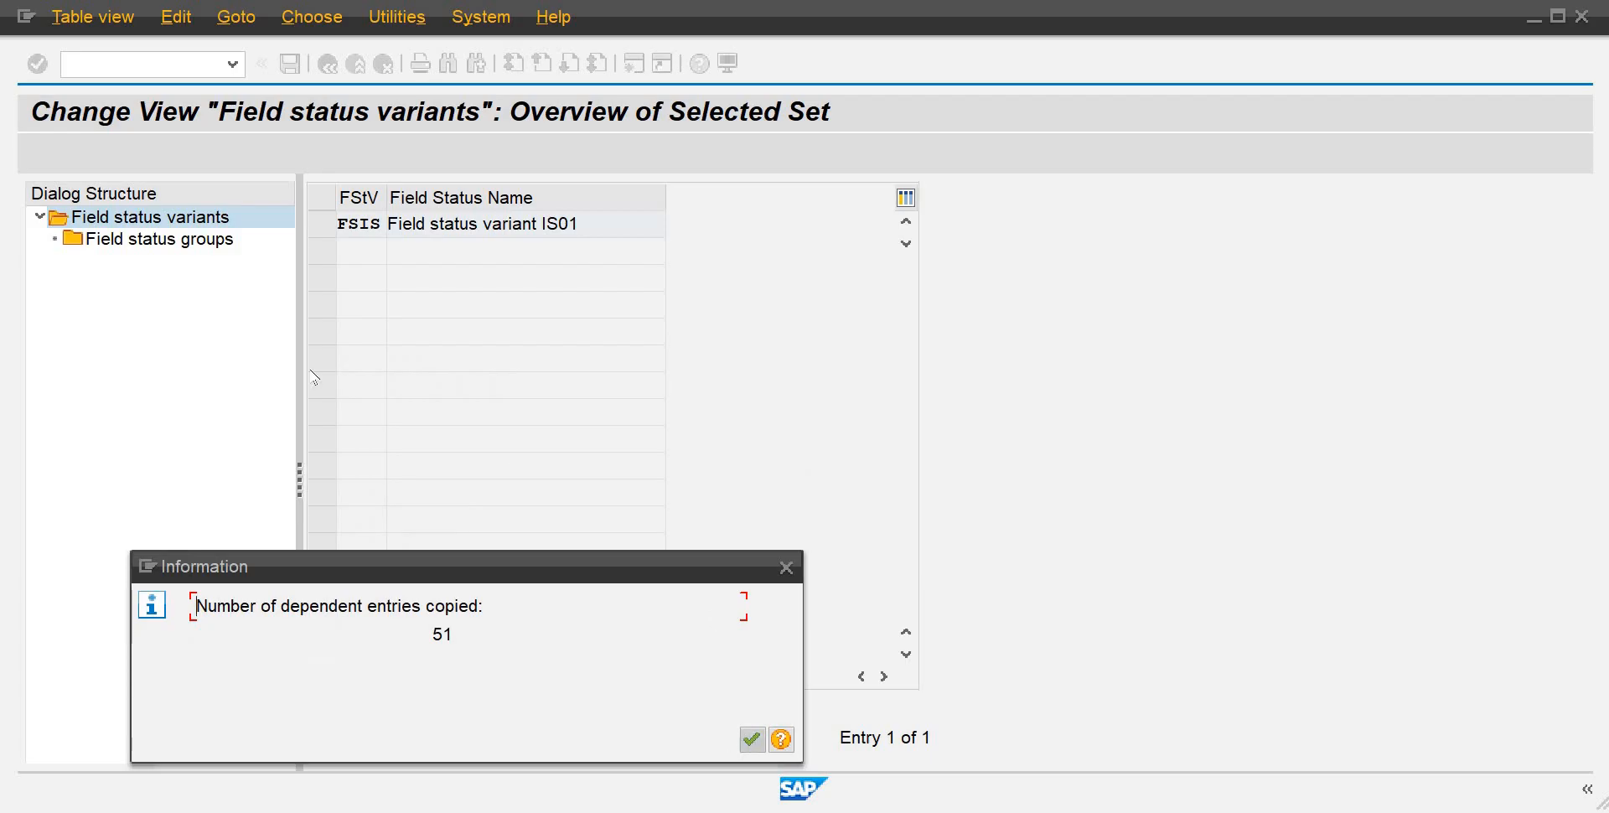
pyautogui.press('Return')
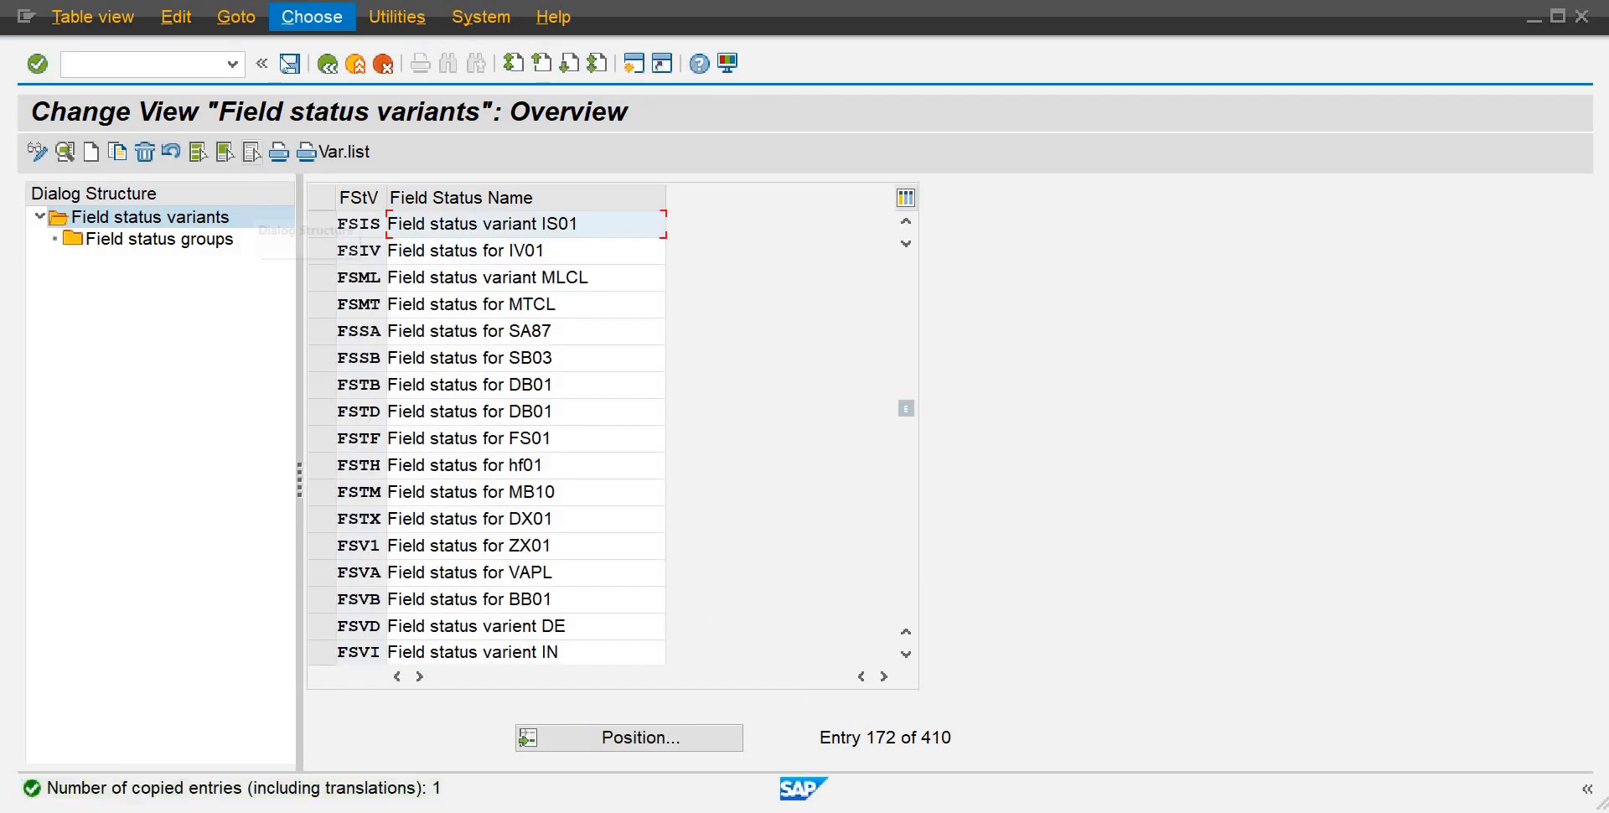
pyautogui.click(286, 67)
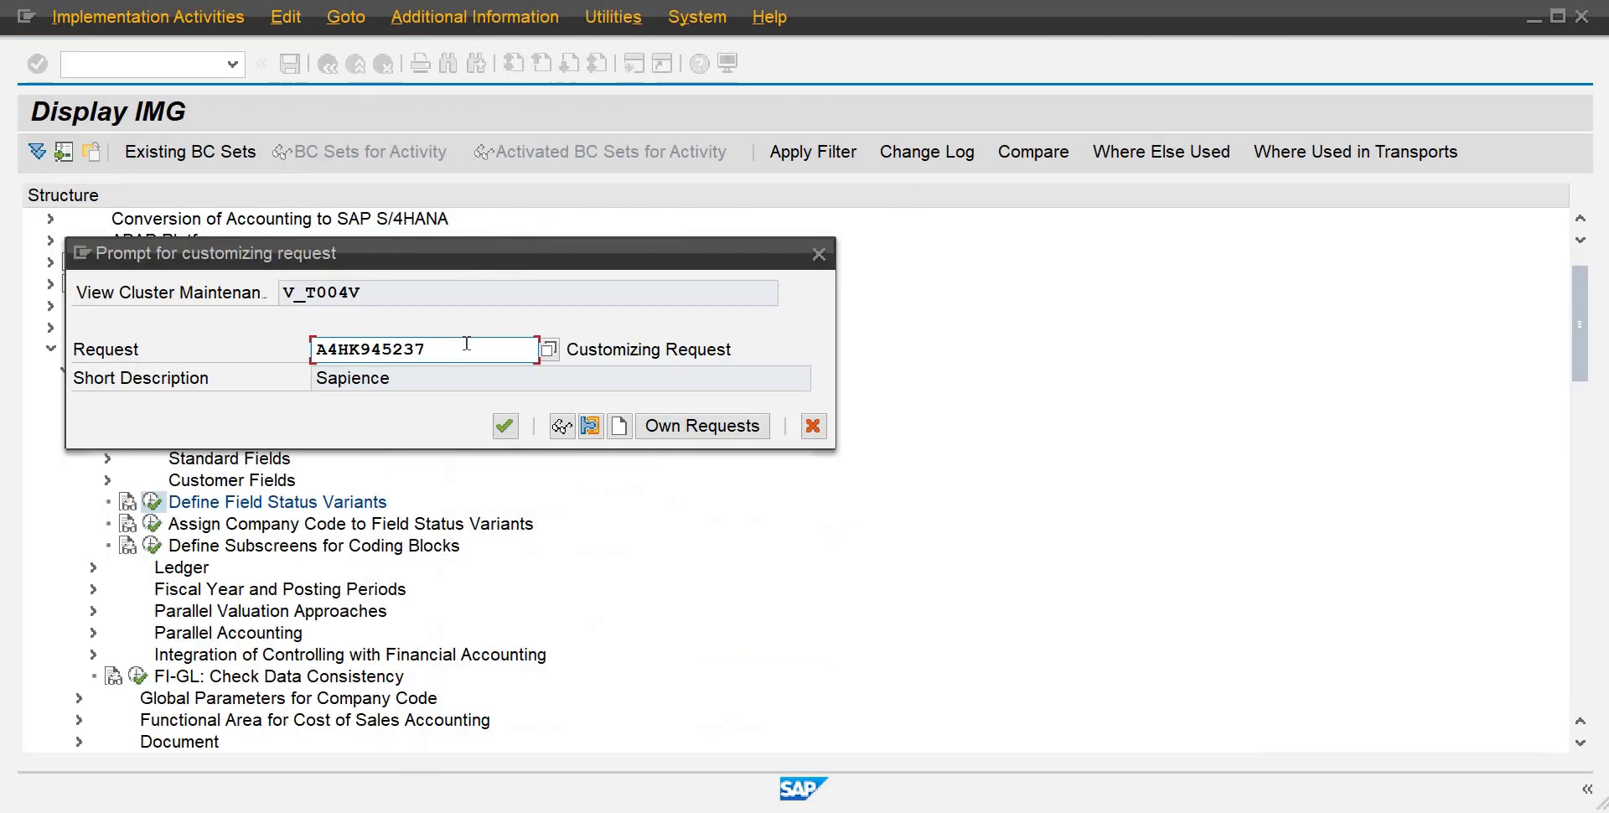
pyautogui.click(505, 427)
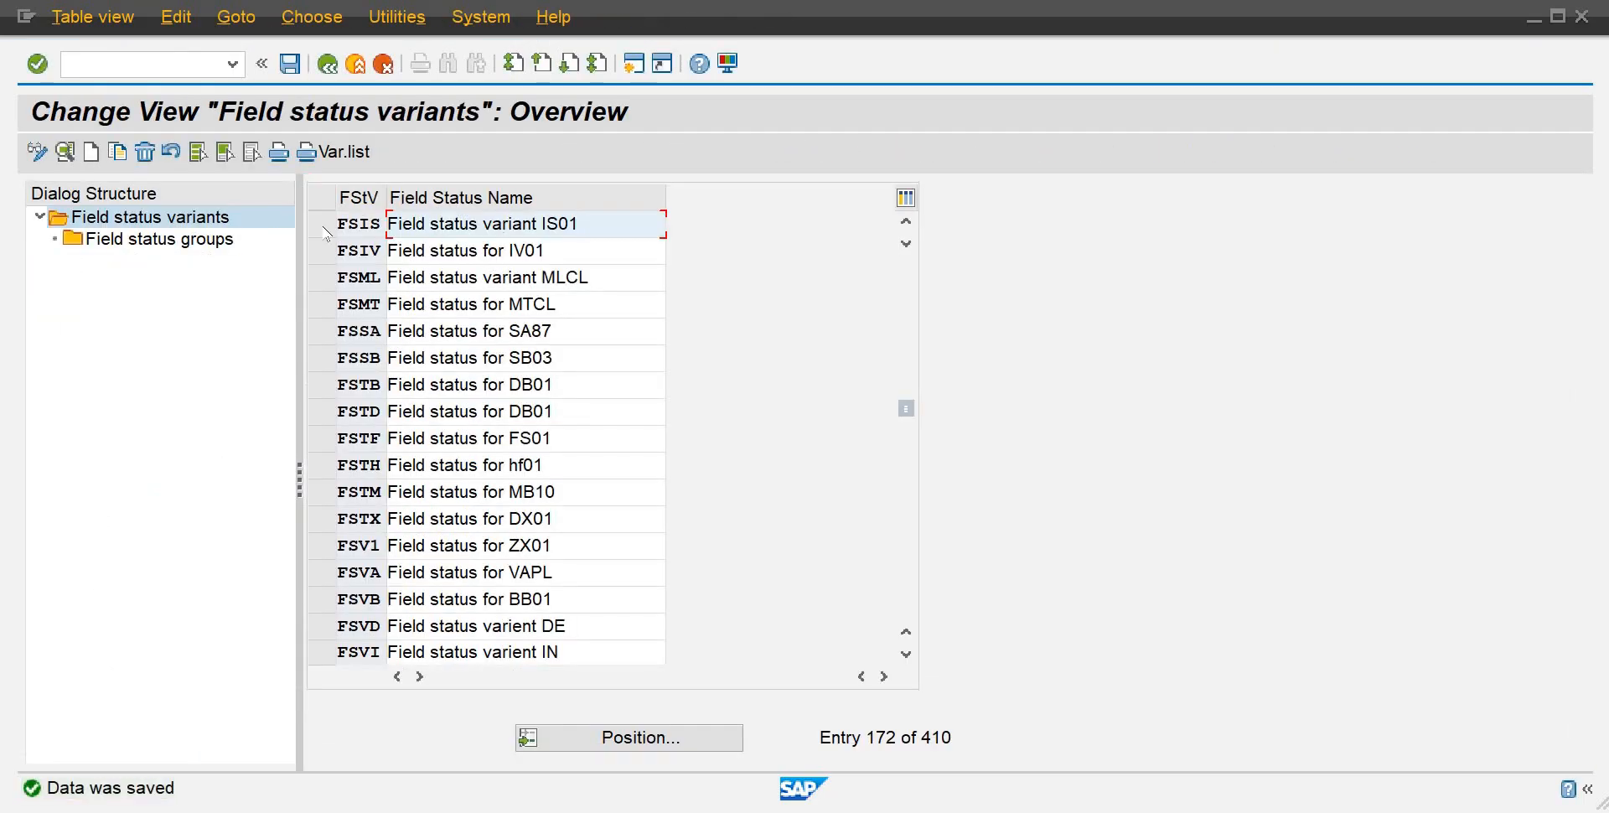
# Display the field status groups of the FSIS variant.
pyautogui.click(323, 225)
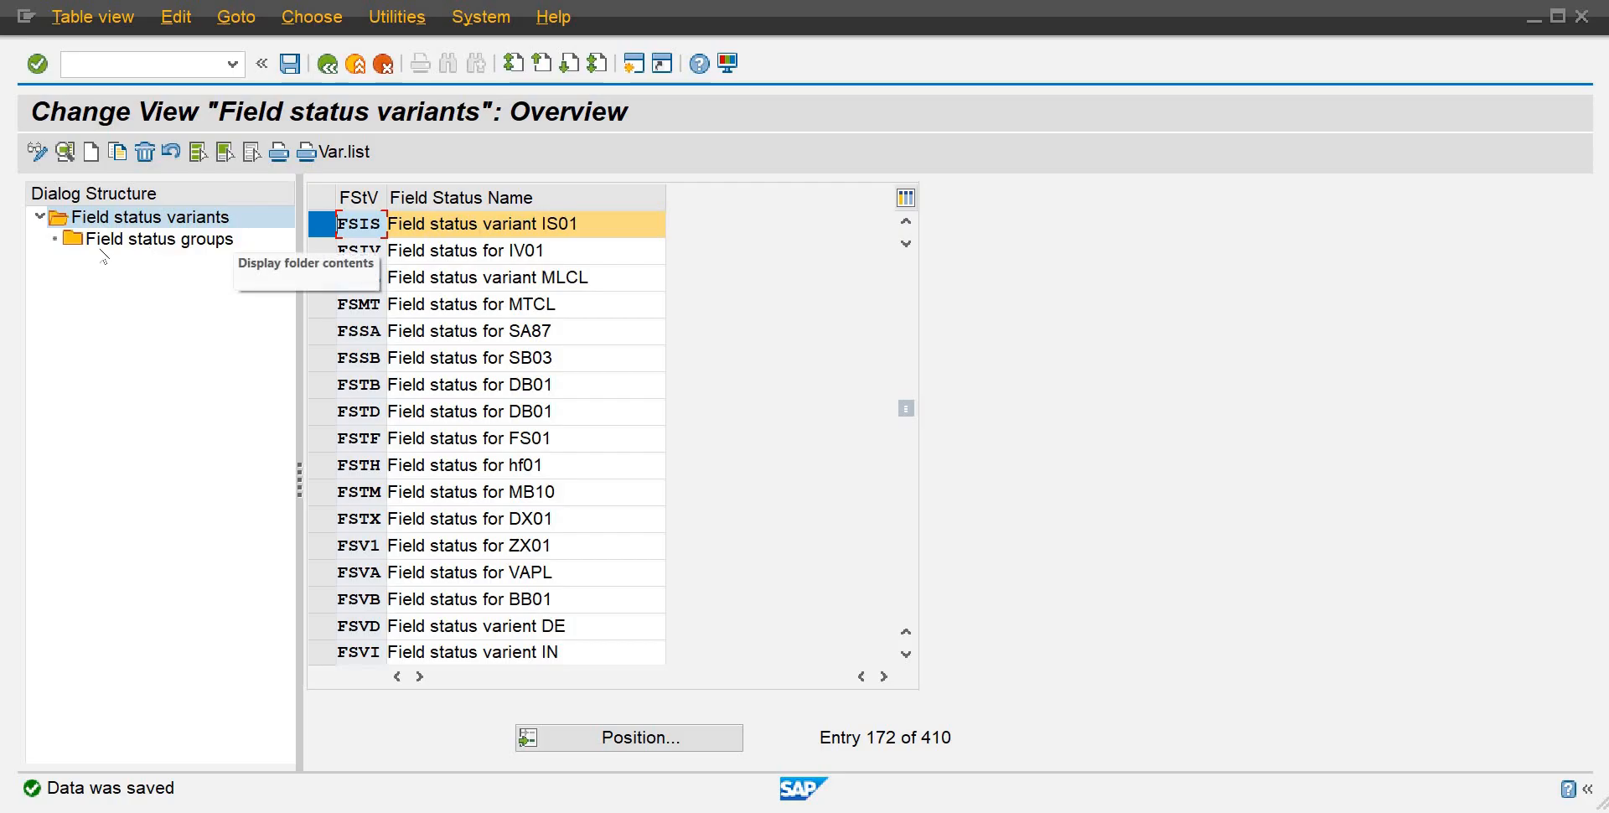
pyautogui.click(141, 249)
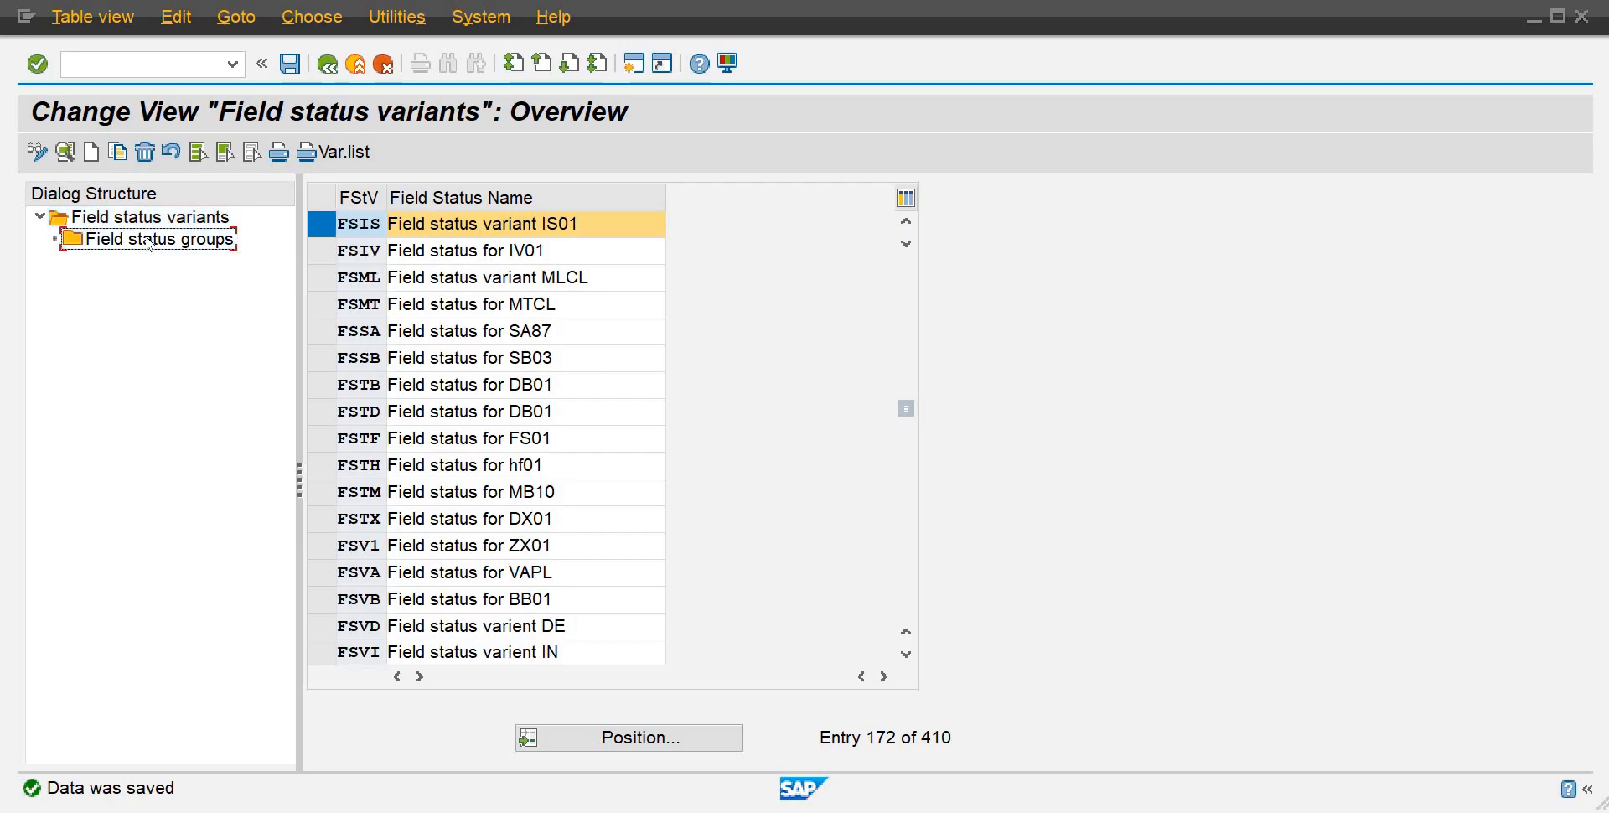
pyautogui.doubleClick(154, 240)
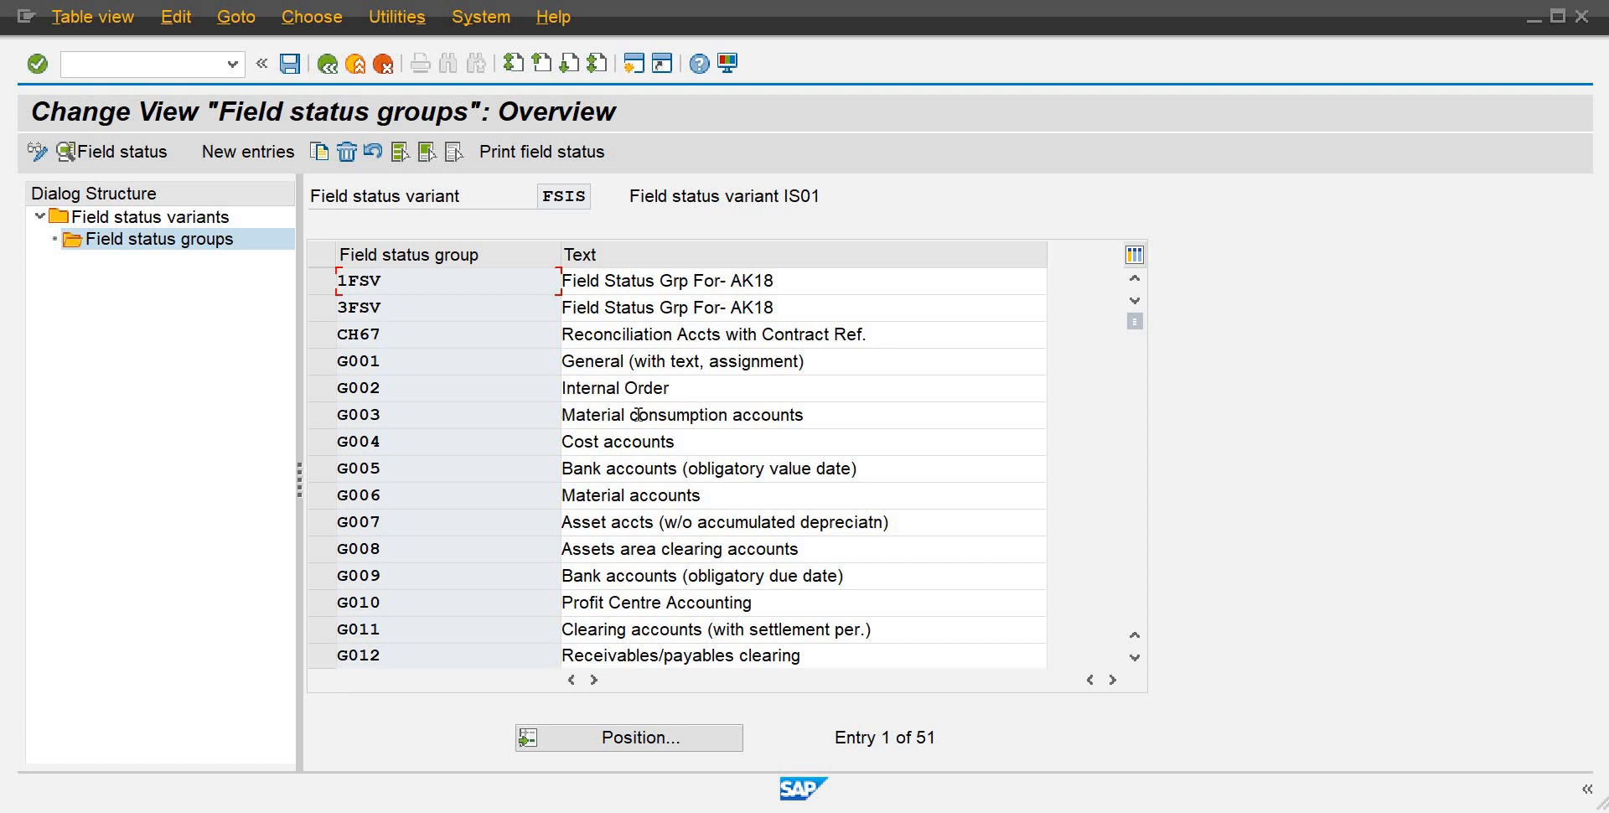
# Examine the General Data field statuses of field status group G001 and return to the field status groups list.
pyautogui.doubleClick(636, 357)
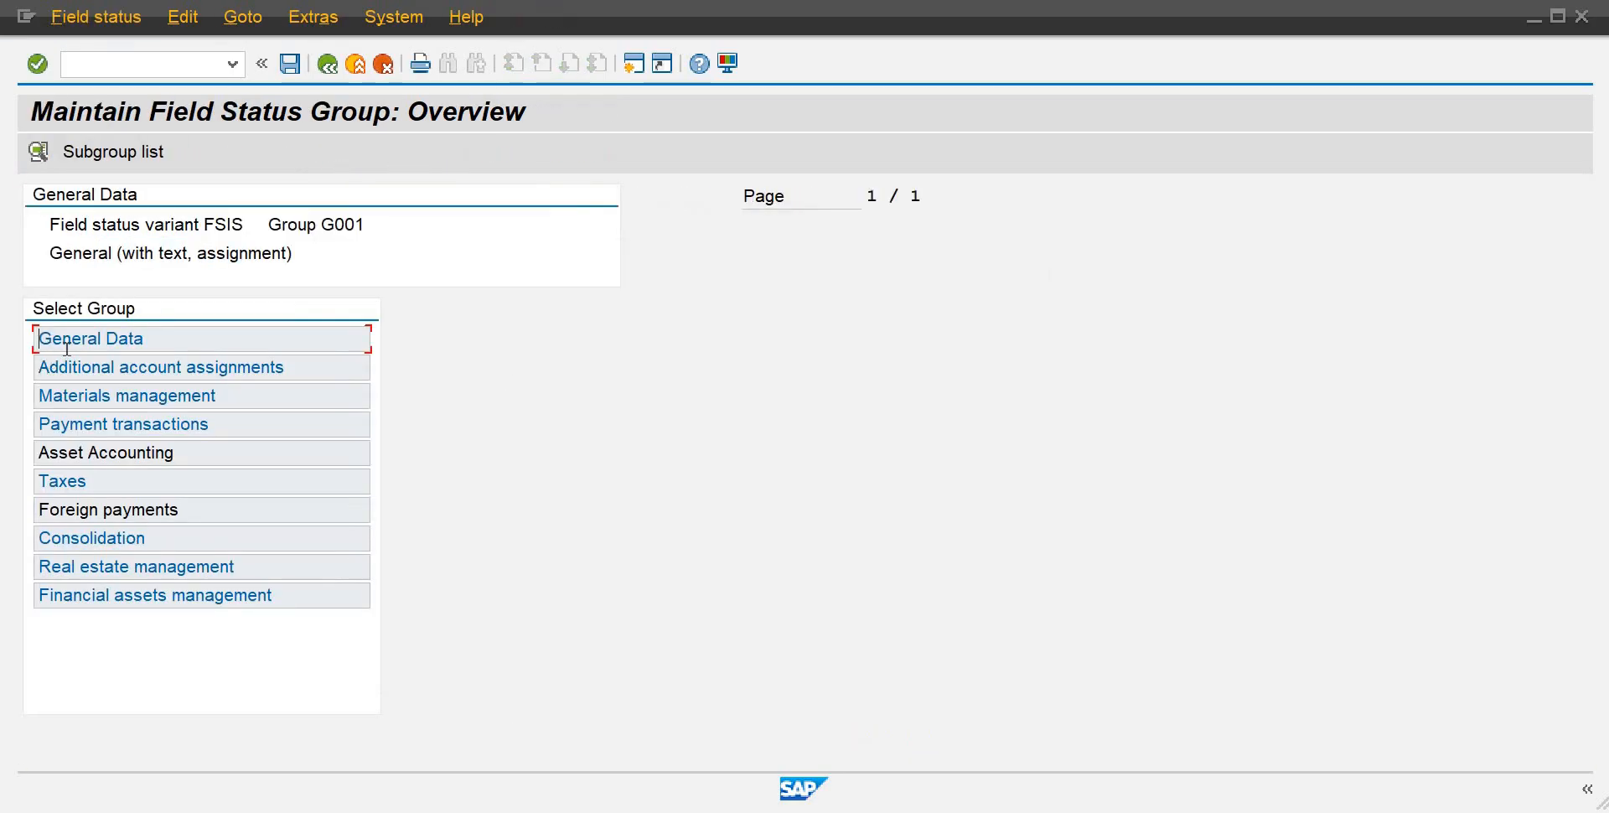
pyautogui.doubleClick(76, 340)
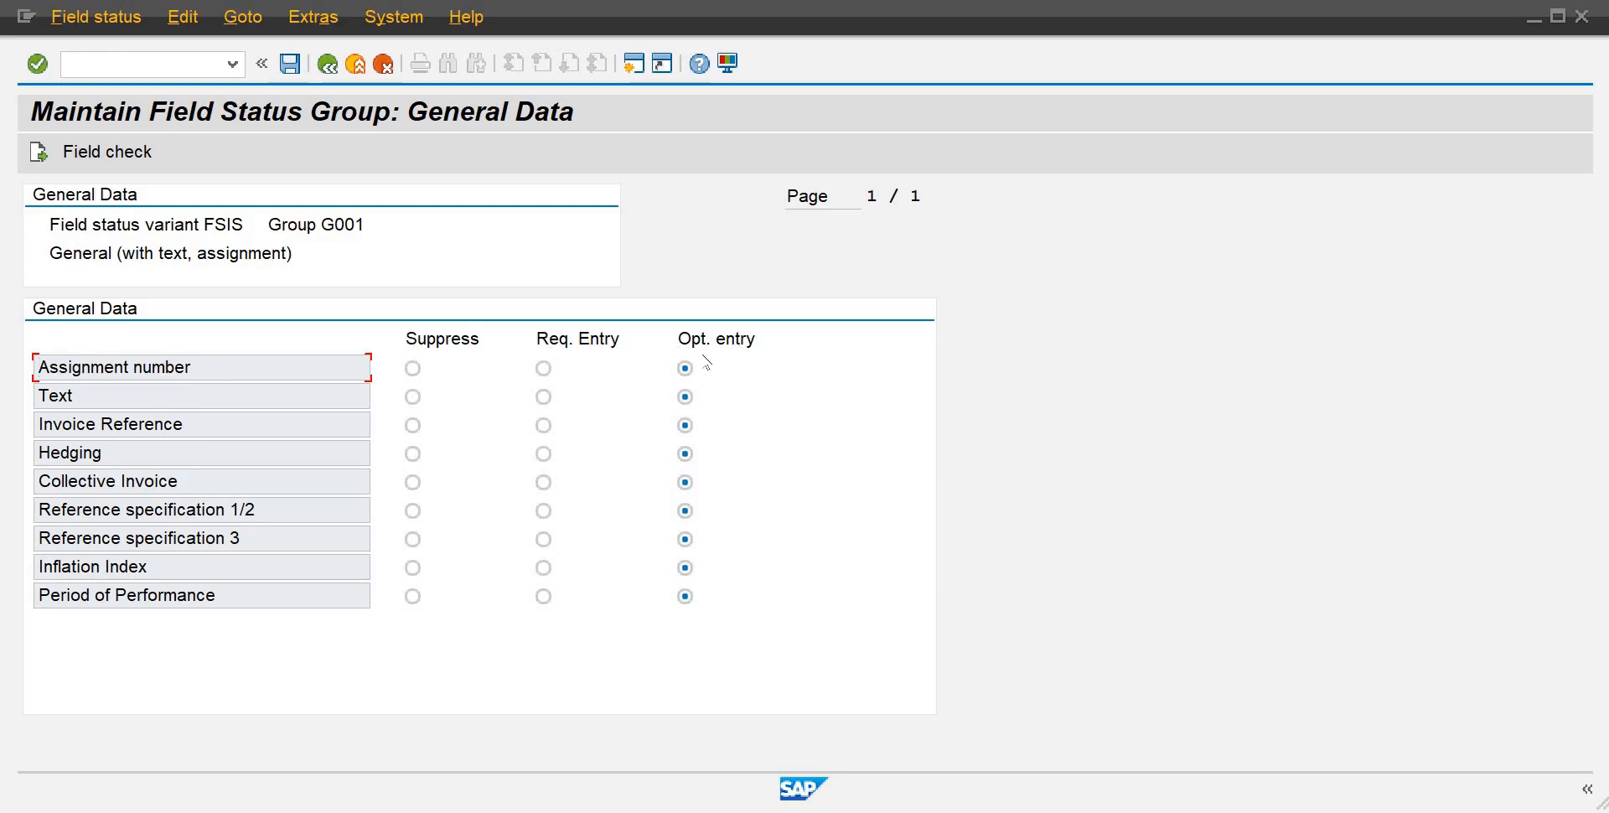
pyautogui.click(334, 72)
pyautogui.click(334, 72)
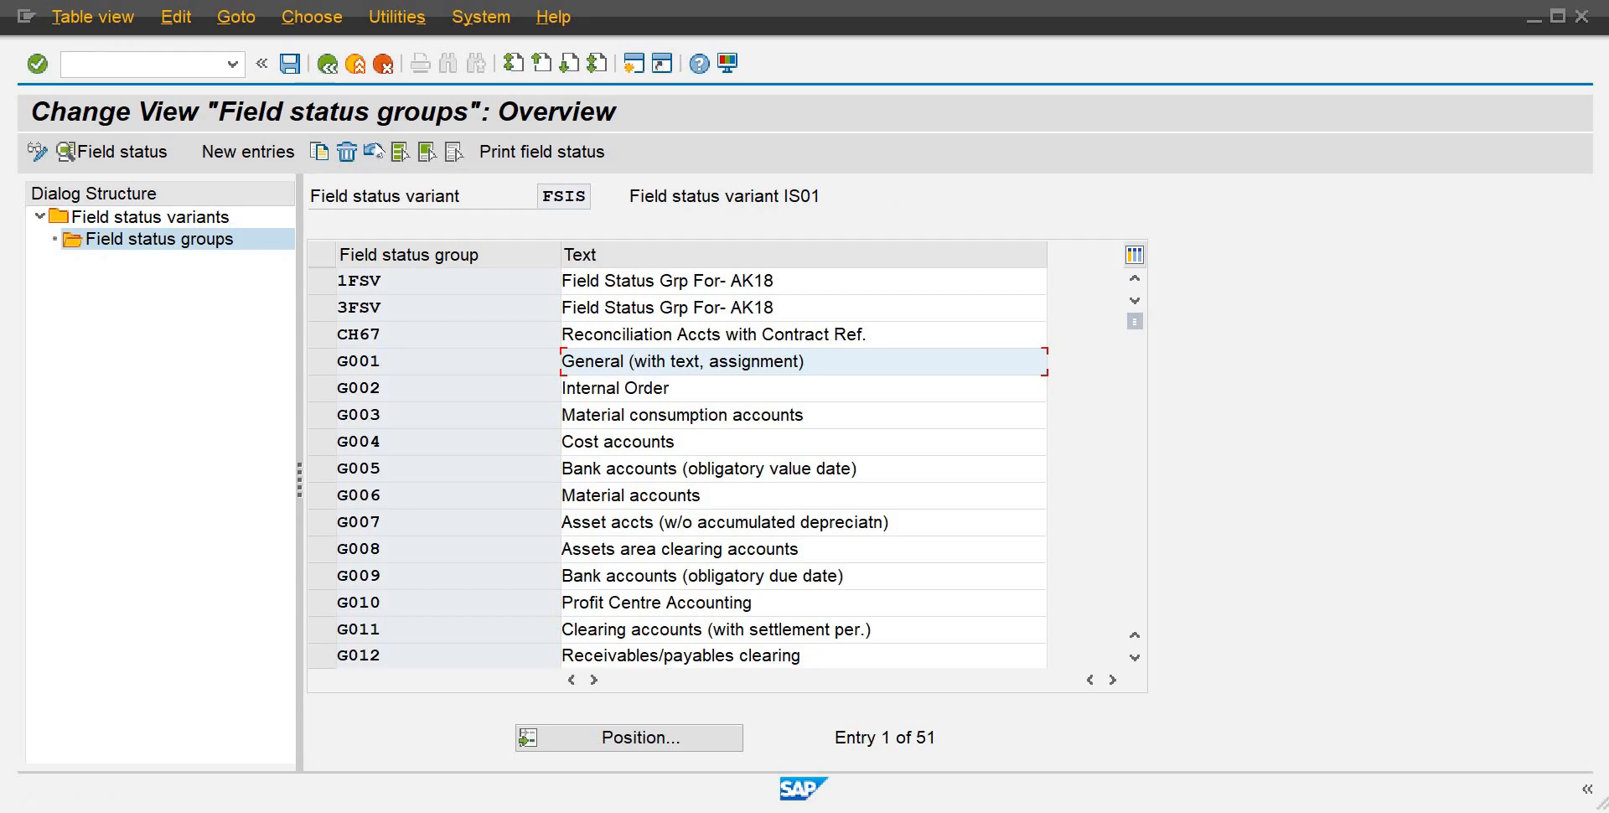
# Delete field status groups 1FSV, 3FSV and CH67 from variant FSIS, save, and return to the Display IMG structure.
pyautogui.moveTo(324, 293); pyautogui.dragTo(322, 335)
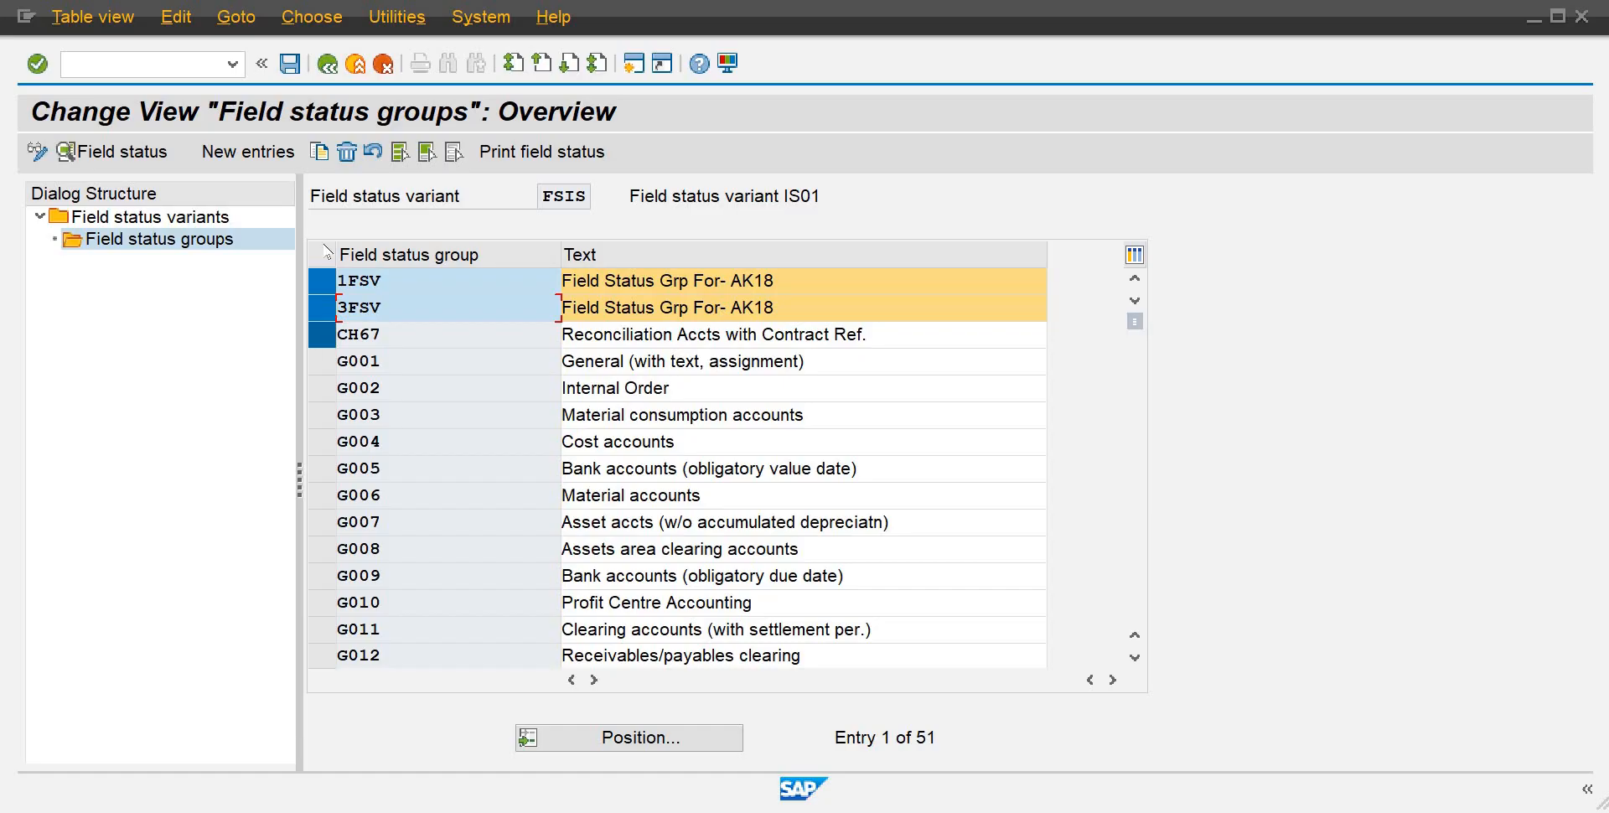
pyautogui.click(346, 152)
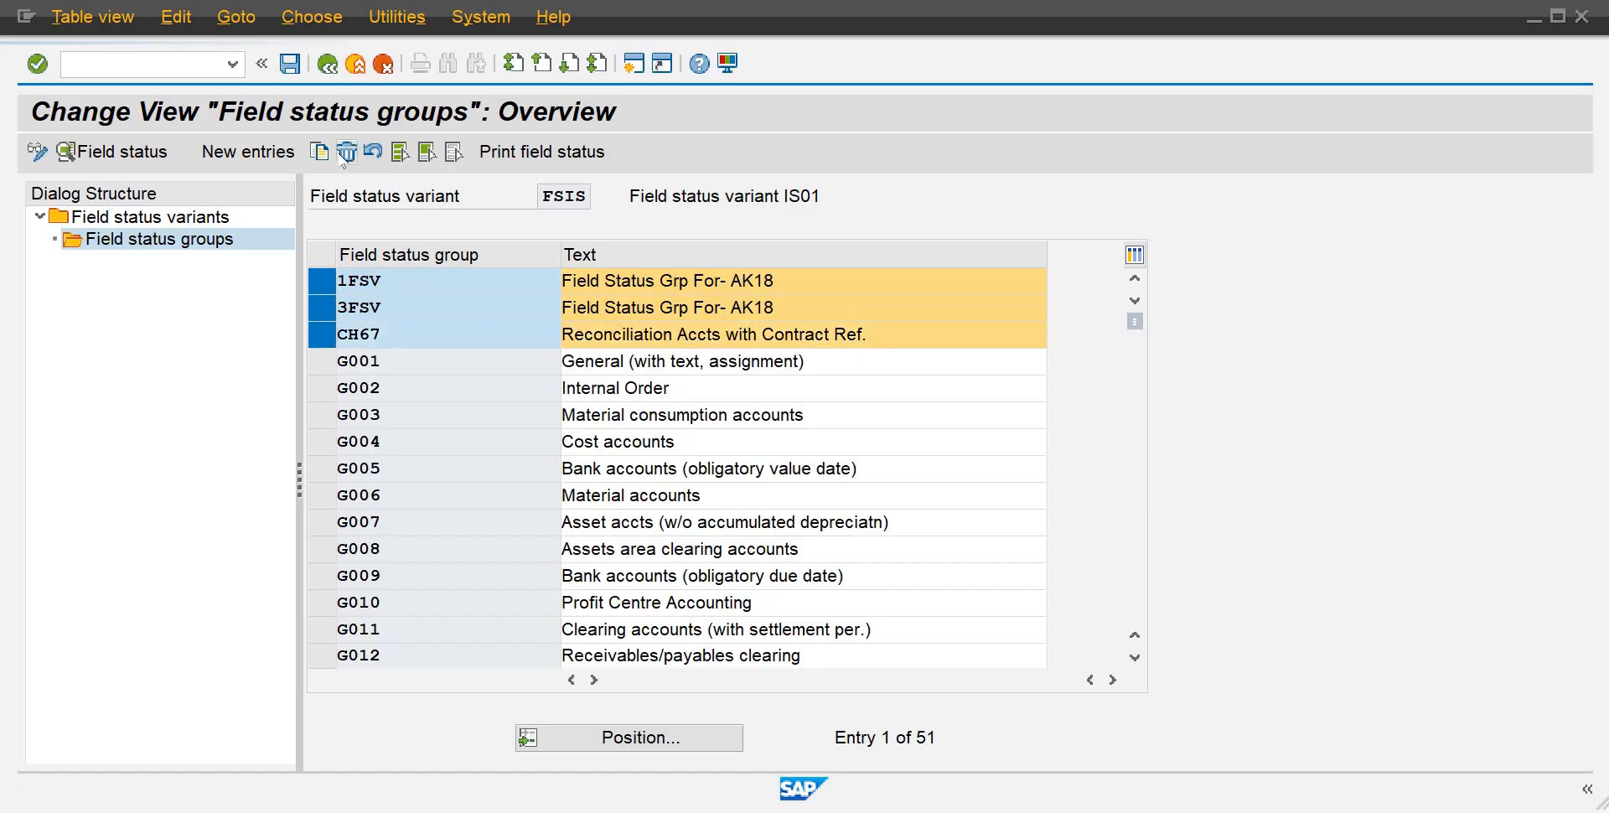
pyautogui.click(287, 65)
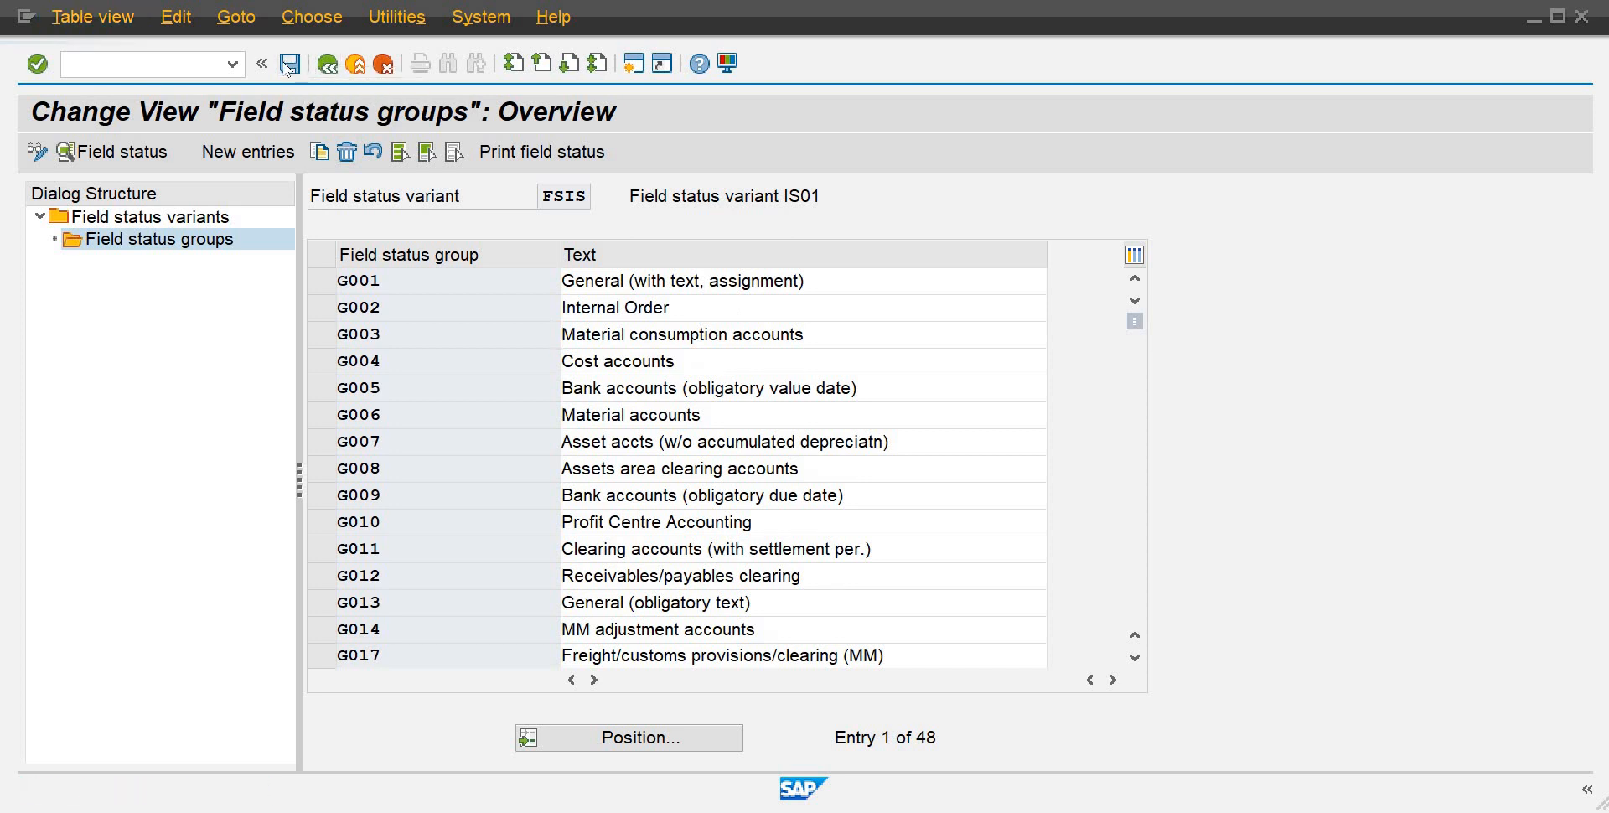
pyautogui.click(336, 74)
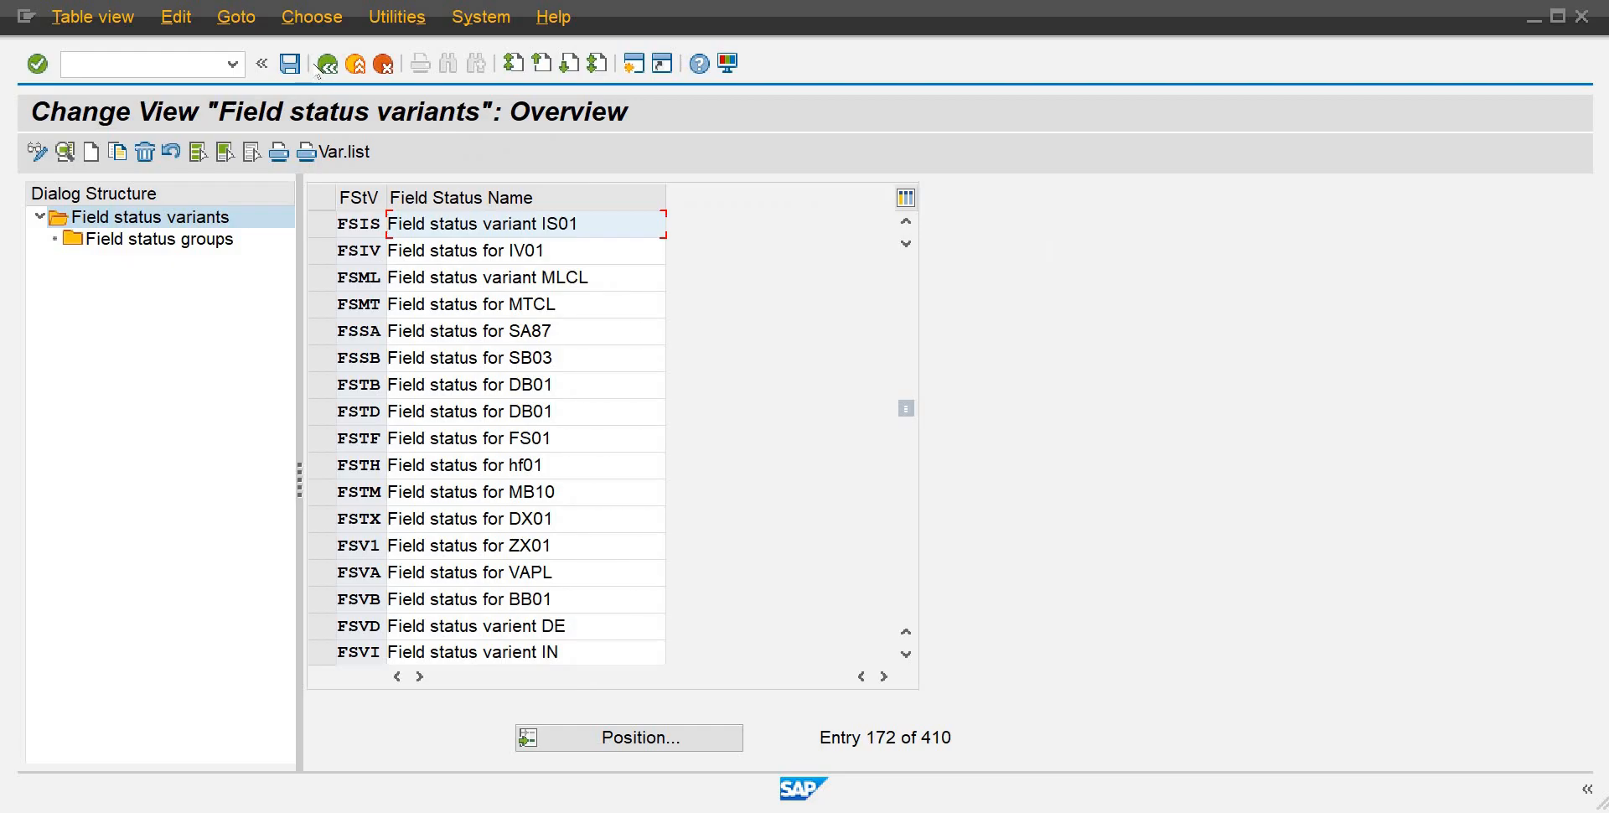
pyautogui.click(325, 67)
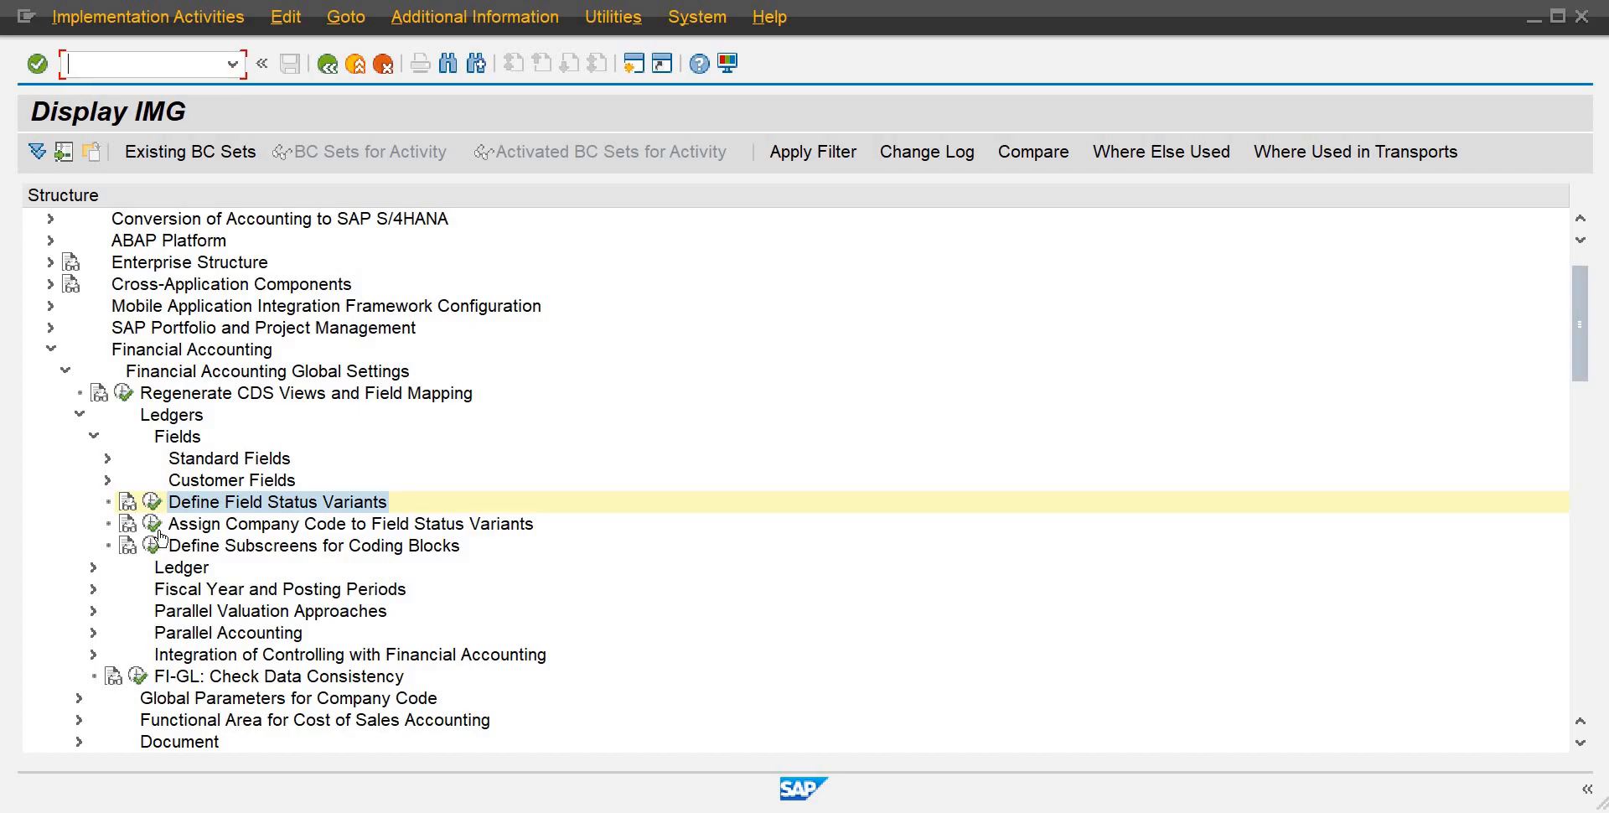
# Assign field status variant FSIS to company code IS01, save the assignment and return to the Display IMG structure.
pyautogui.click(151, 524)
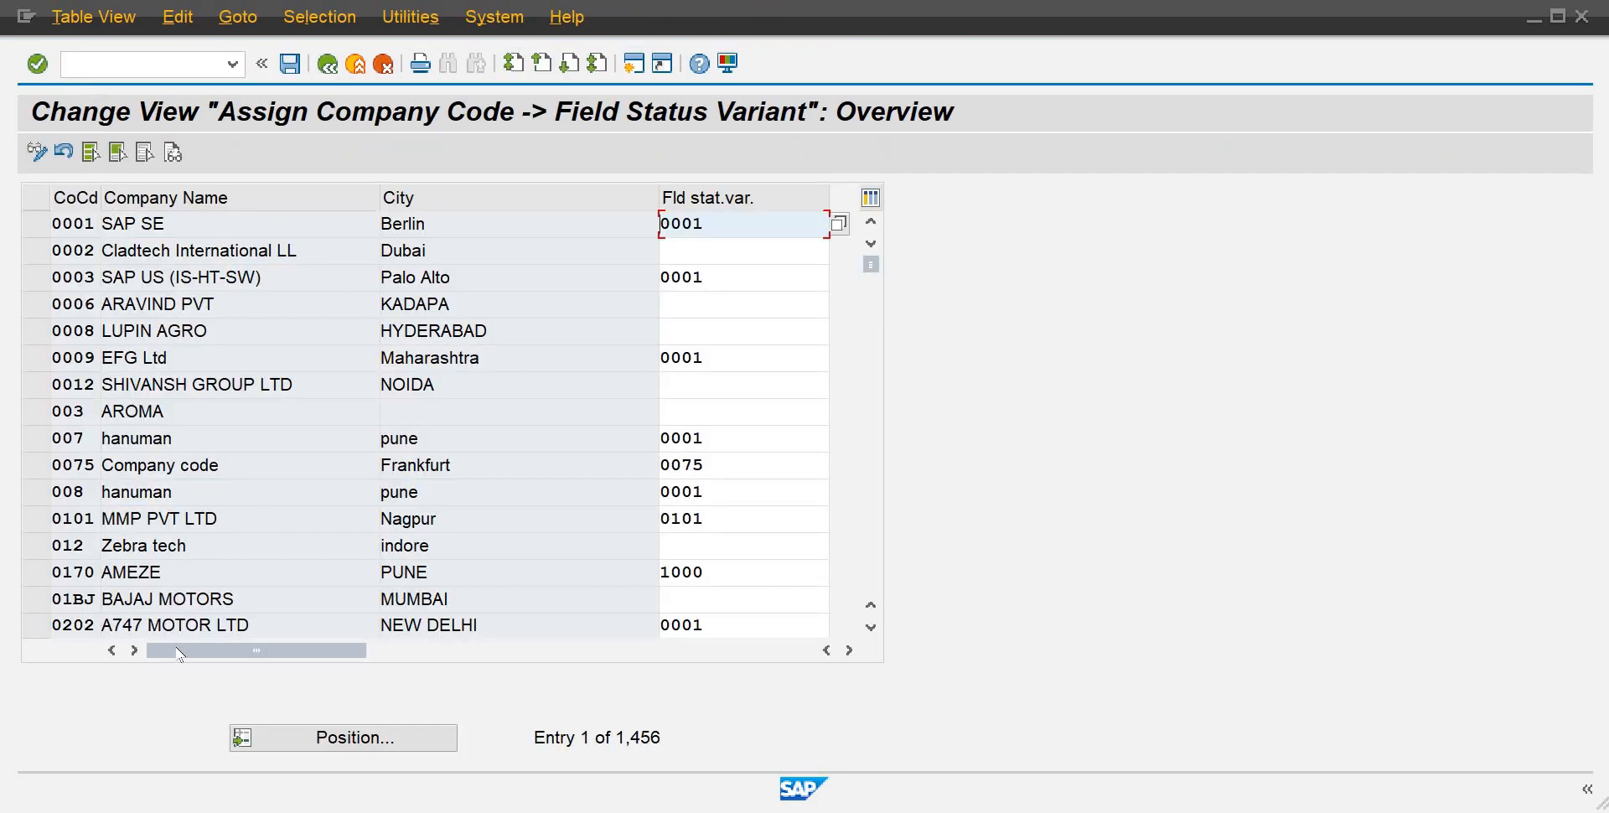
pyautogui.click(334, 739)
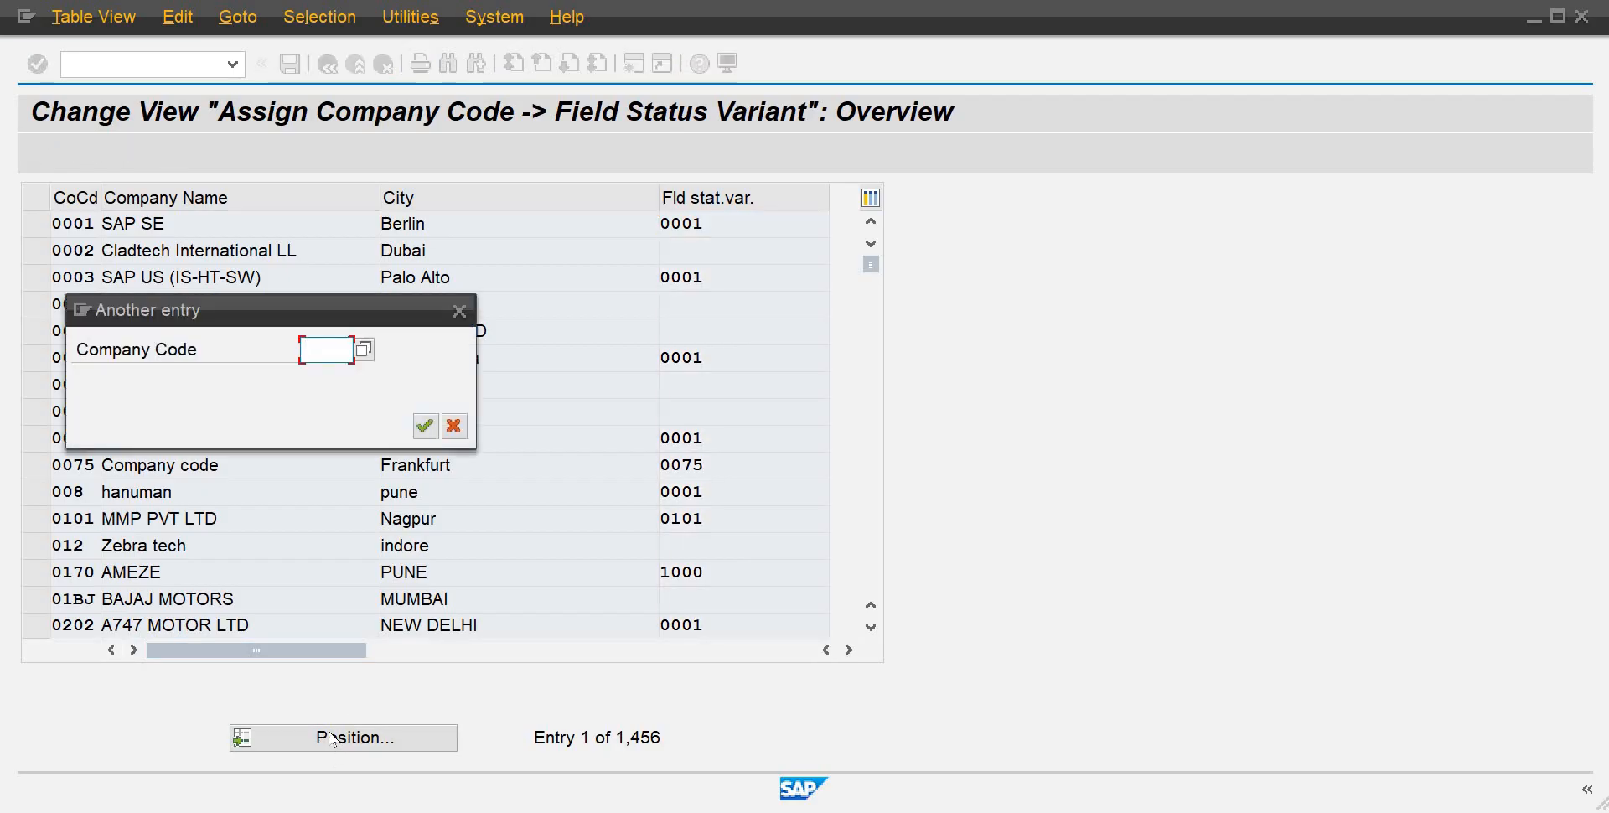
pyautogui.write('is01')
pyautogui.click(429, 424)
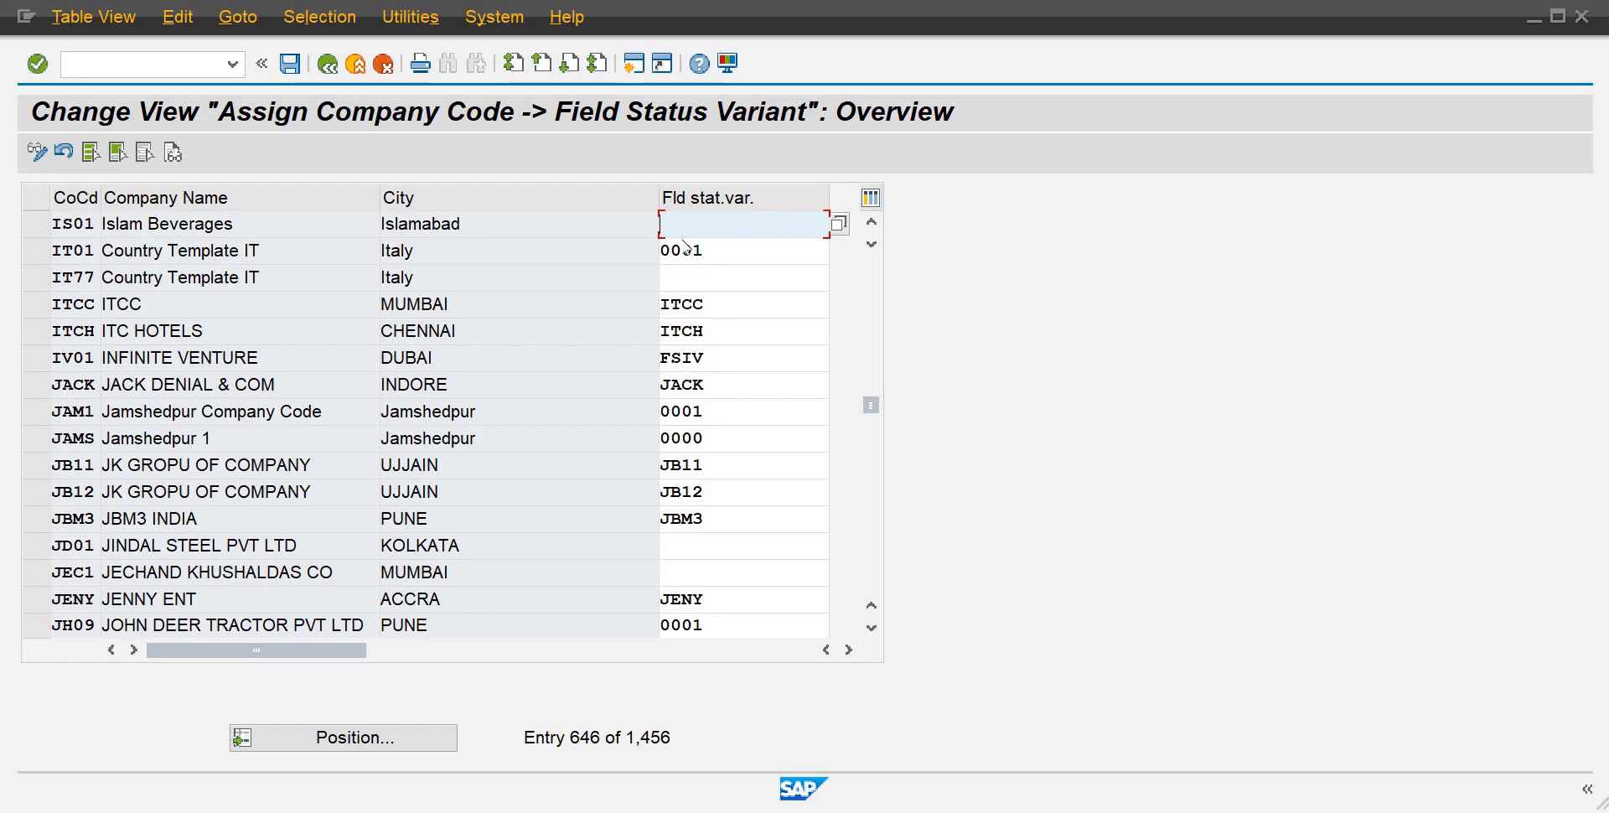
pyautogui.write('FSiS')
pyautogui.hotkey('ctrl', 's')
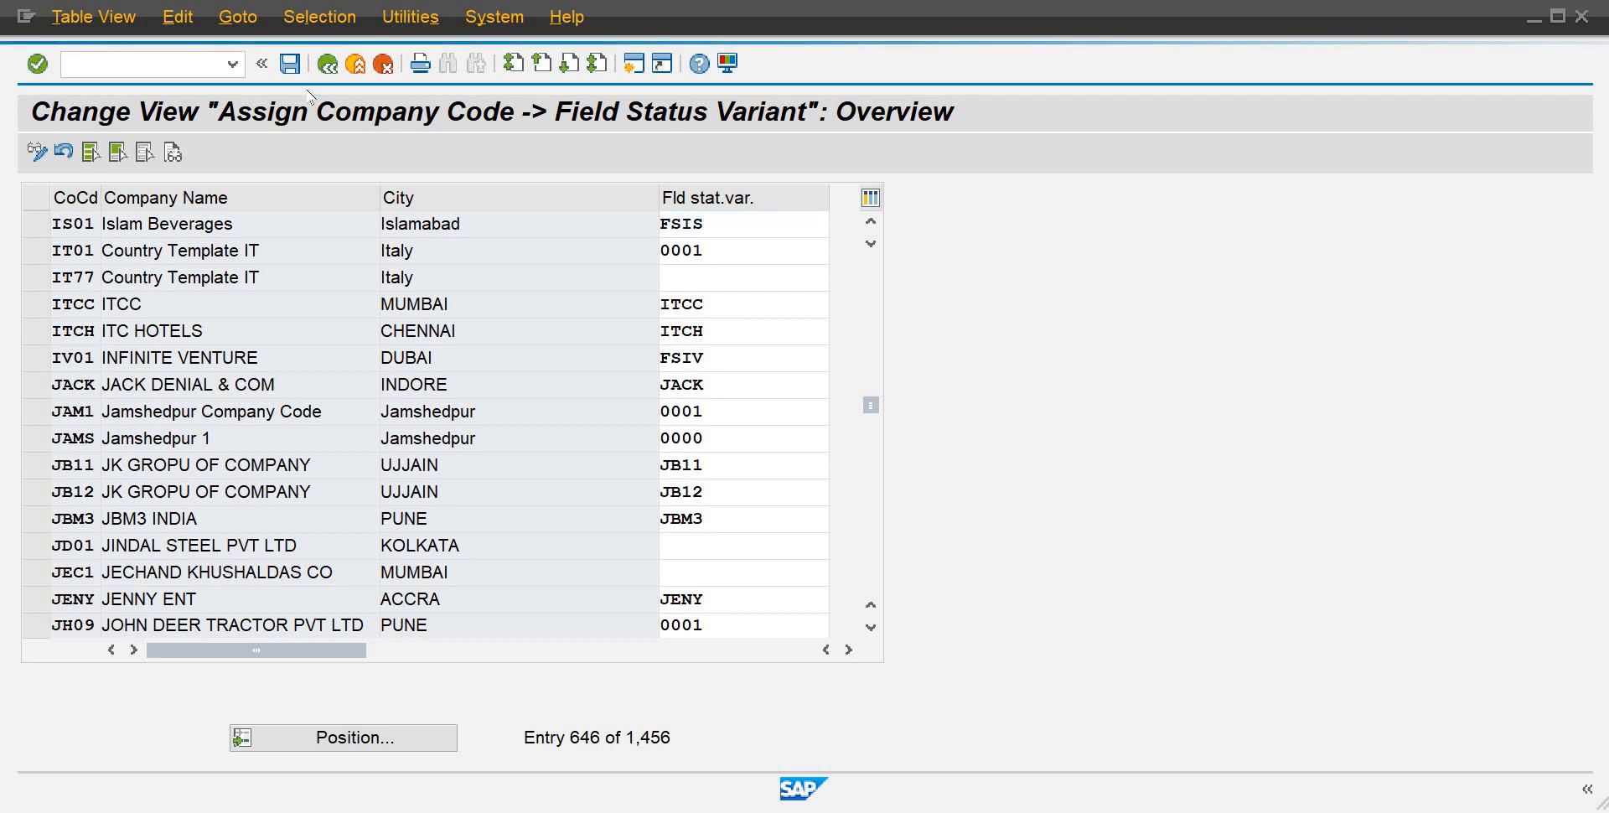
pyautogui.press('Return')
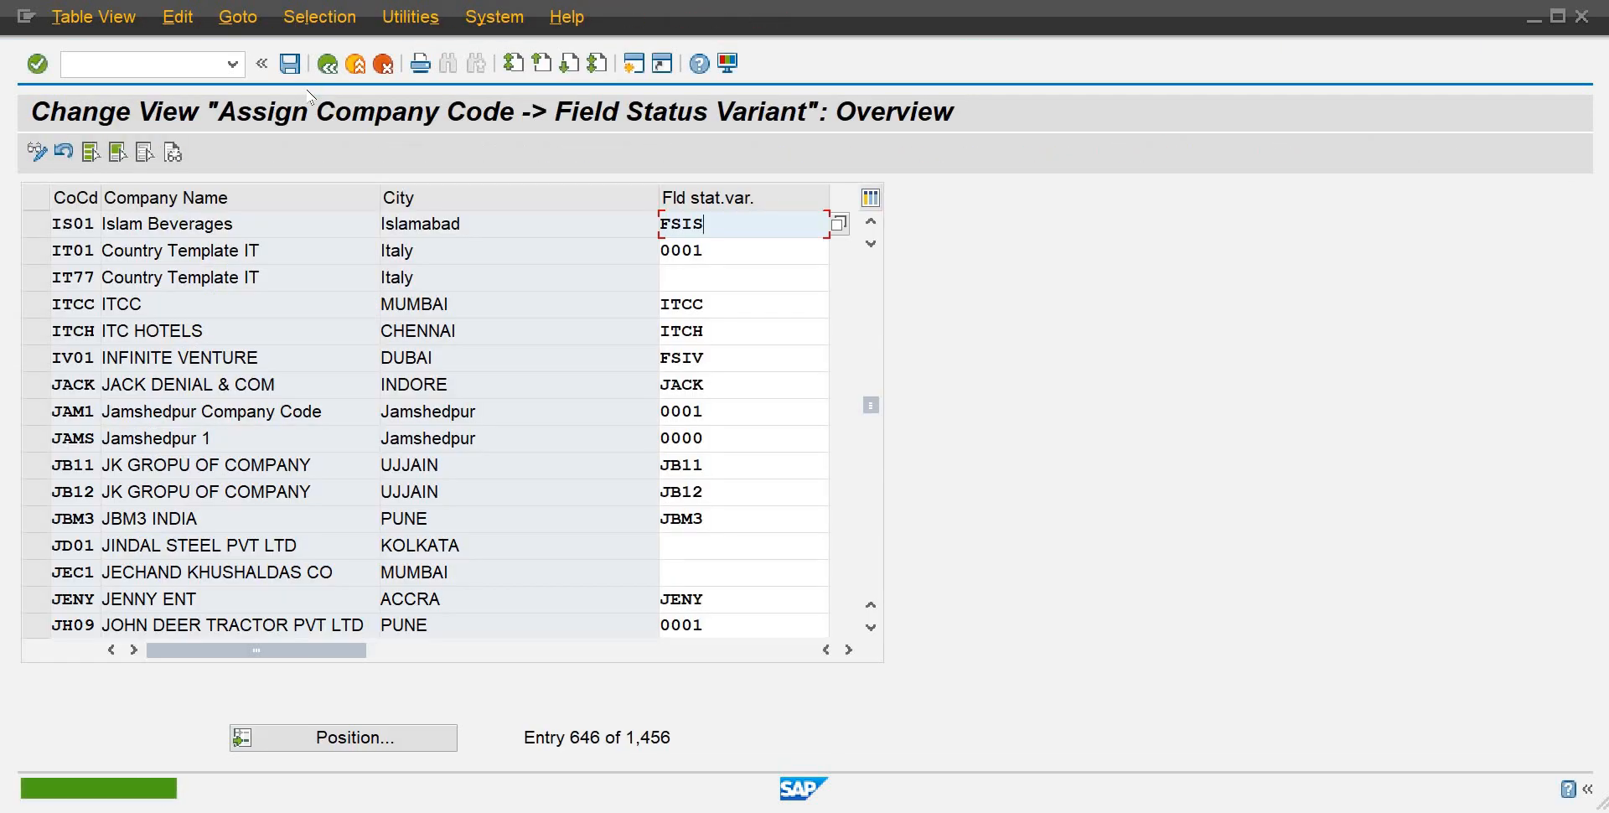
pyautogui.press('F3')
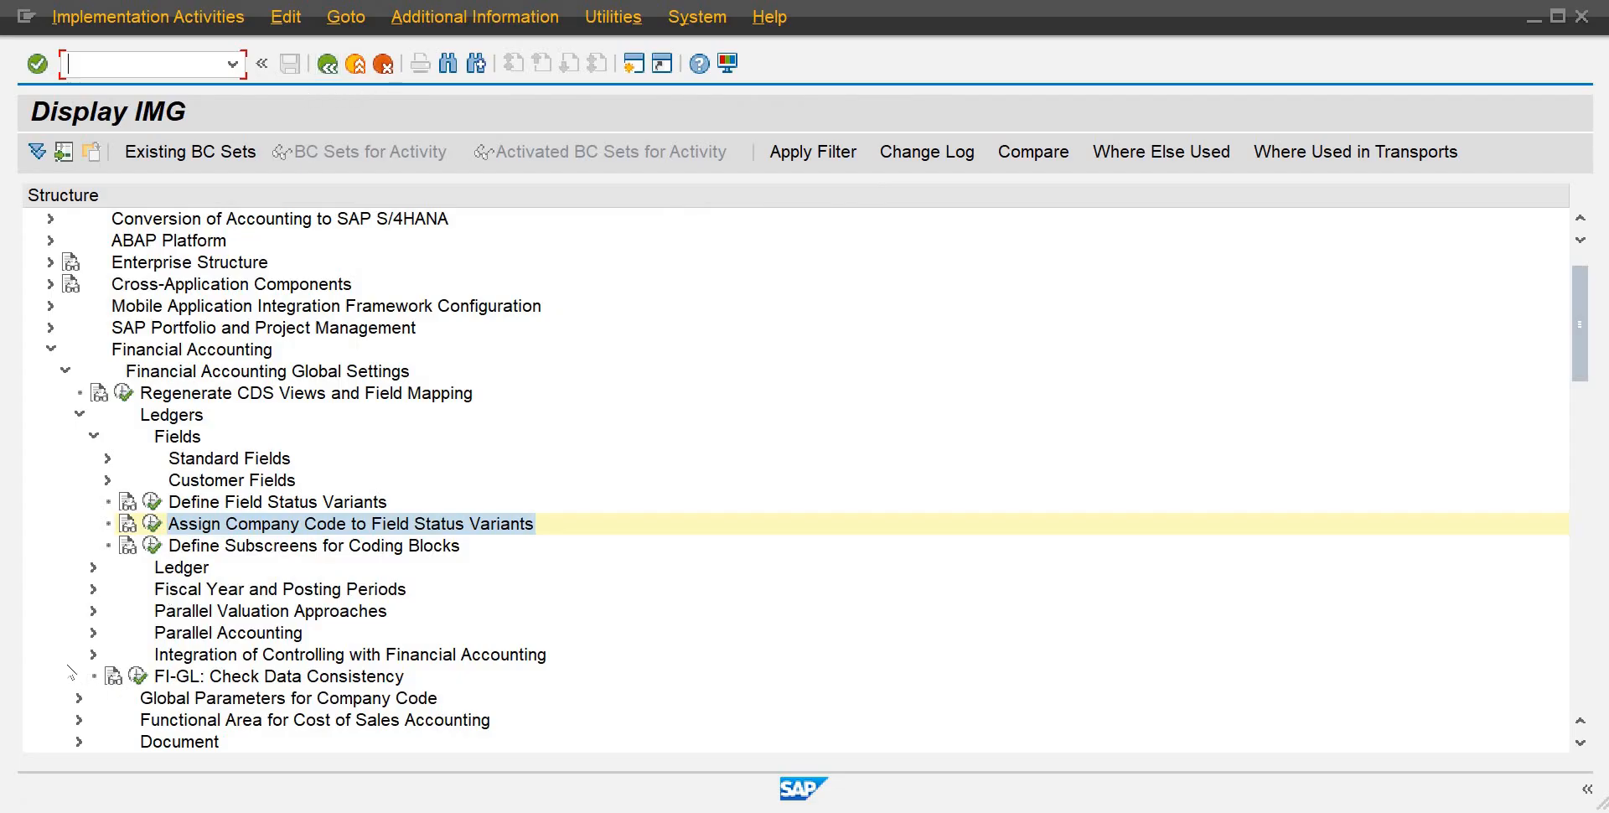
# Collapse the Fields node and open Maintain Fiscal Year Variant under Fiscal Year and Posting Periods.
pyautogui.click(93, 437)
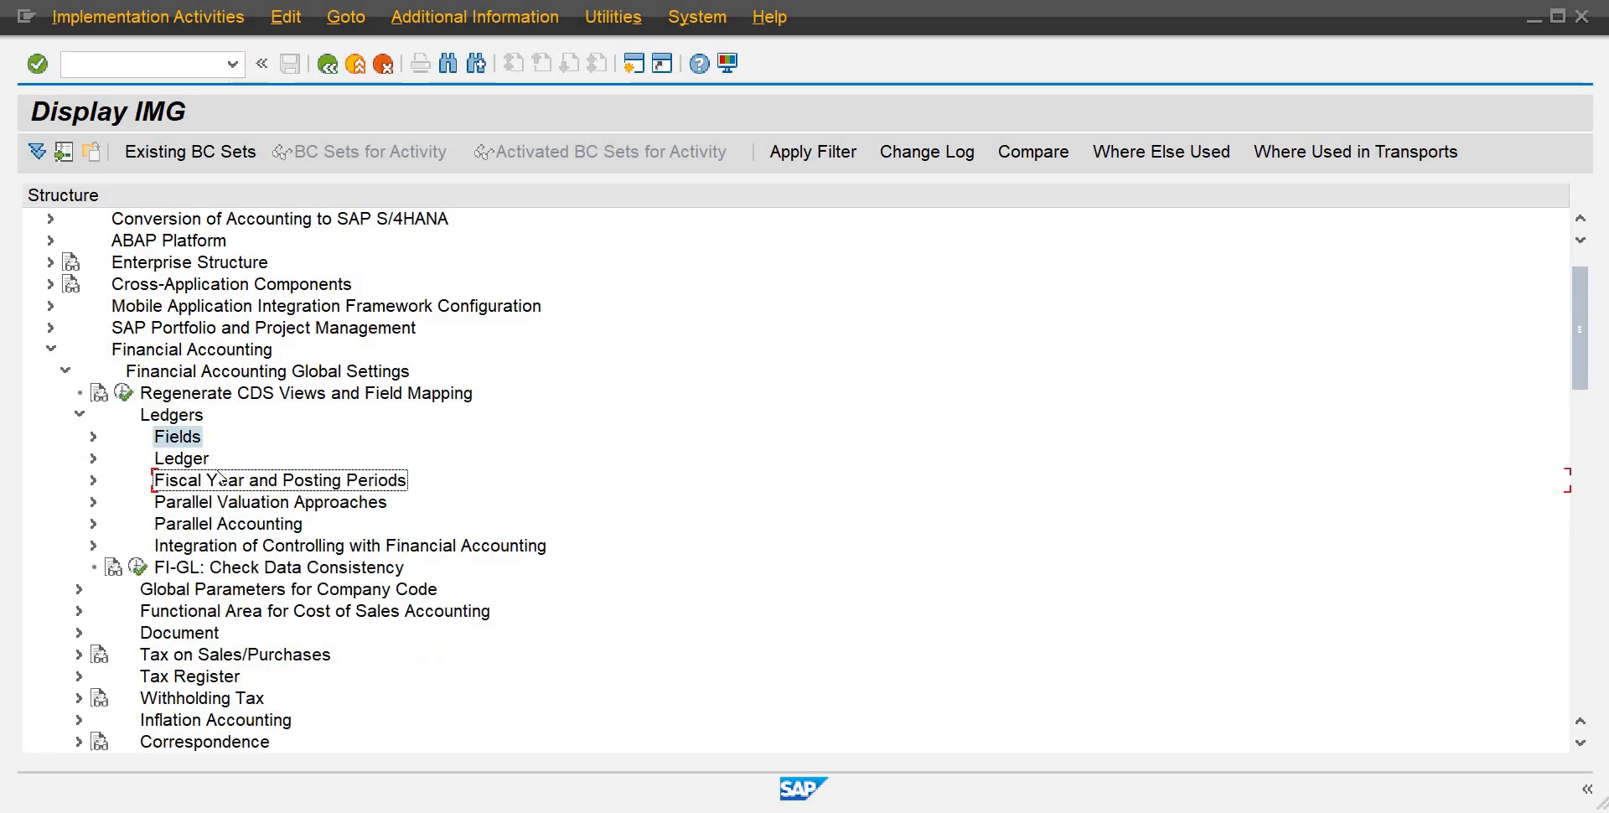
pyautogui.click(94, 480)
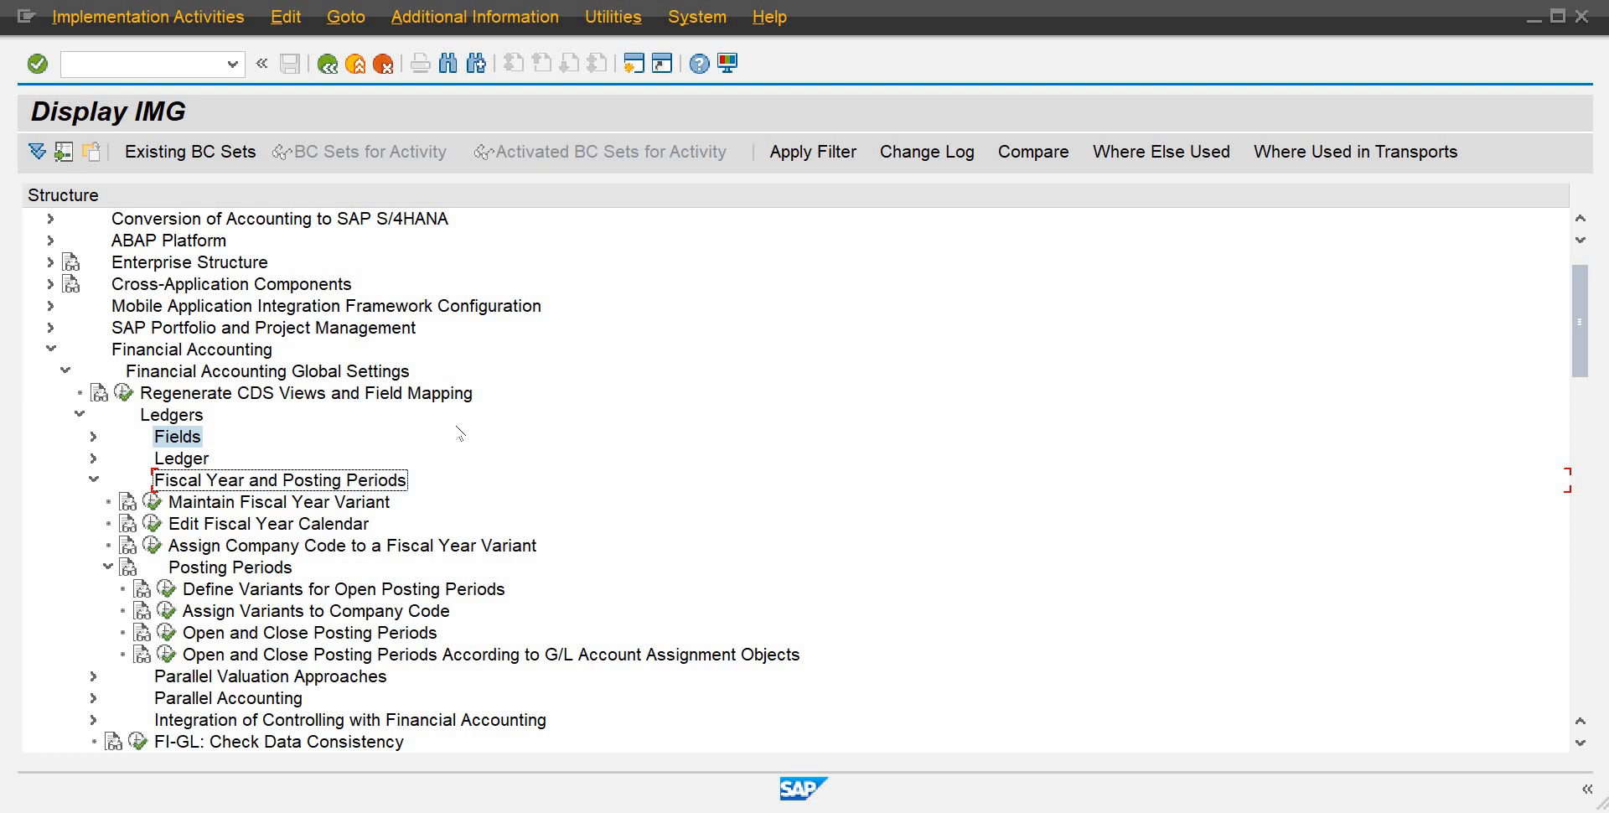
pyautogui.click(153, 501)
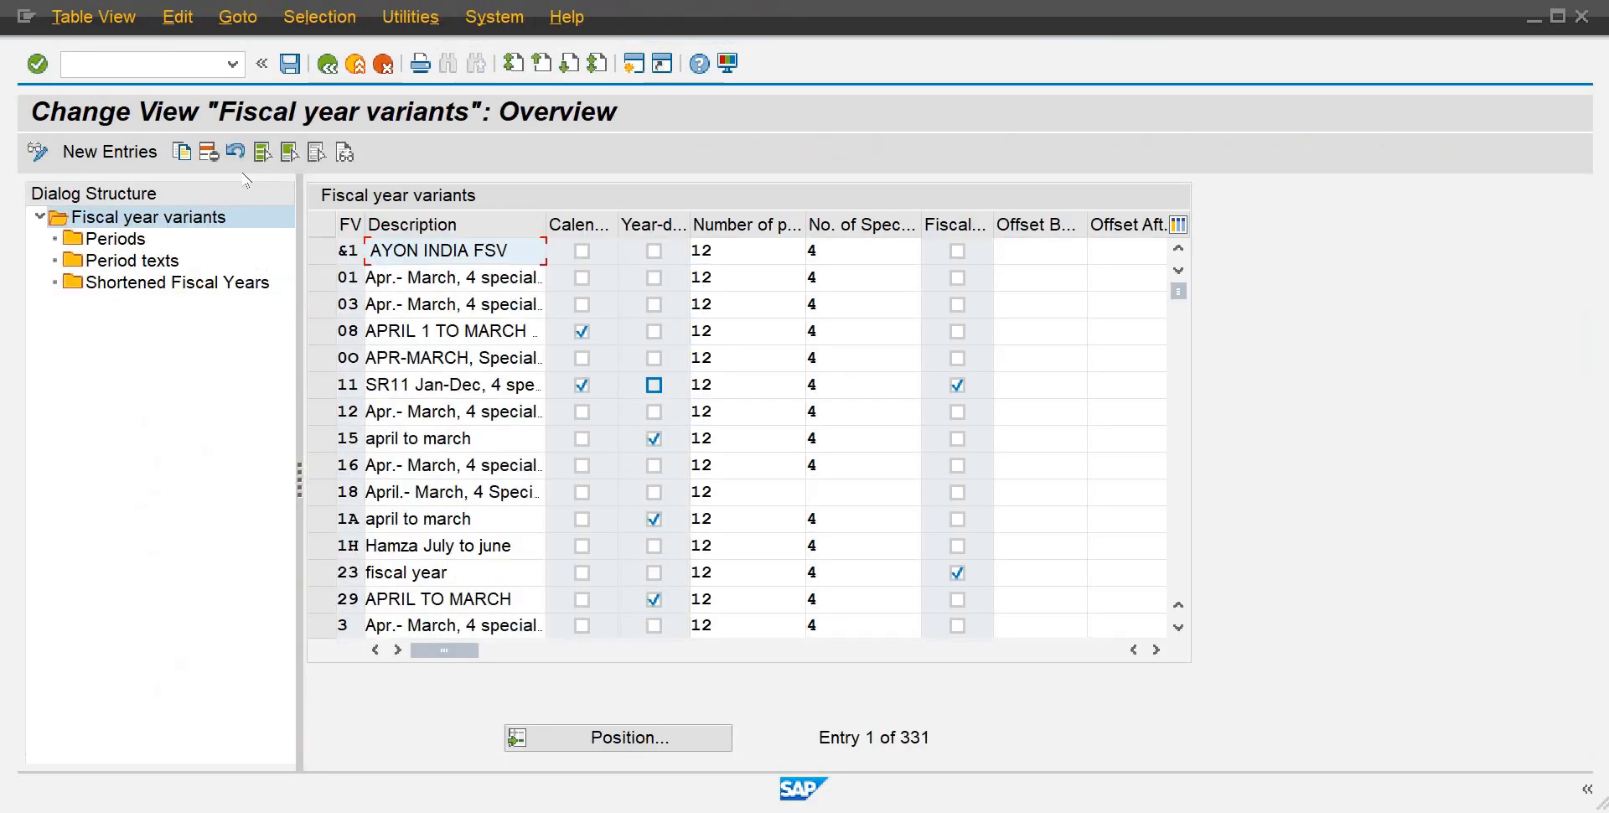
# Create a new fiscal year variant entry with key FI and the description "Fiscal-year-IS01".
pyautogui.click(104, 152)
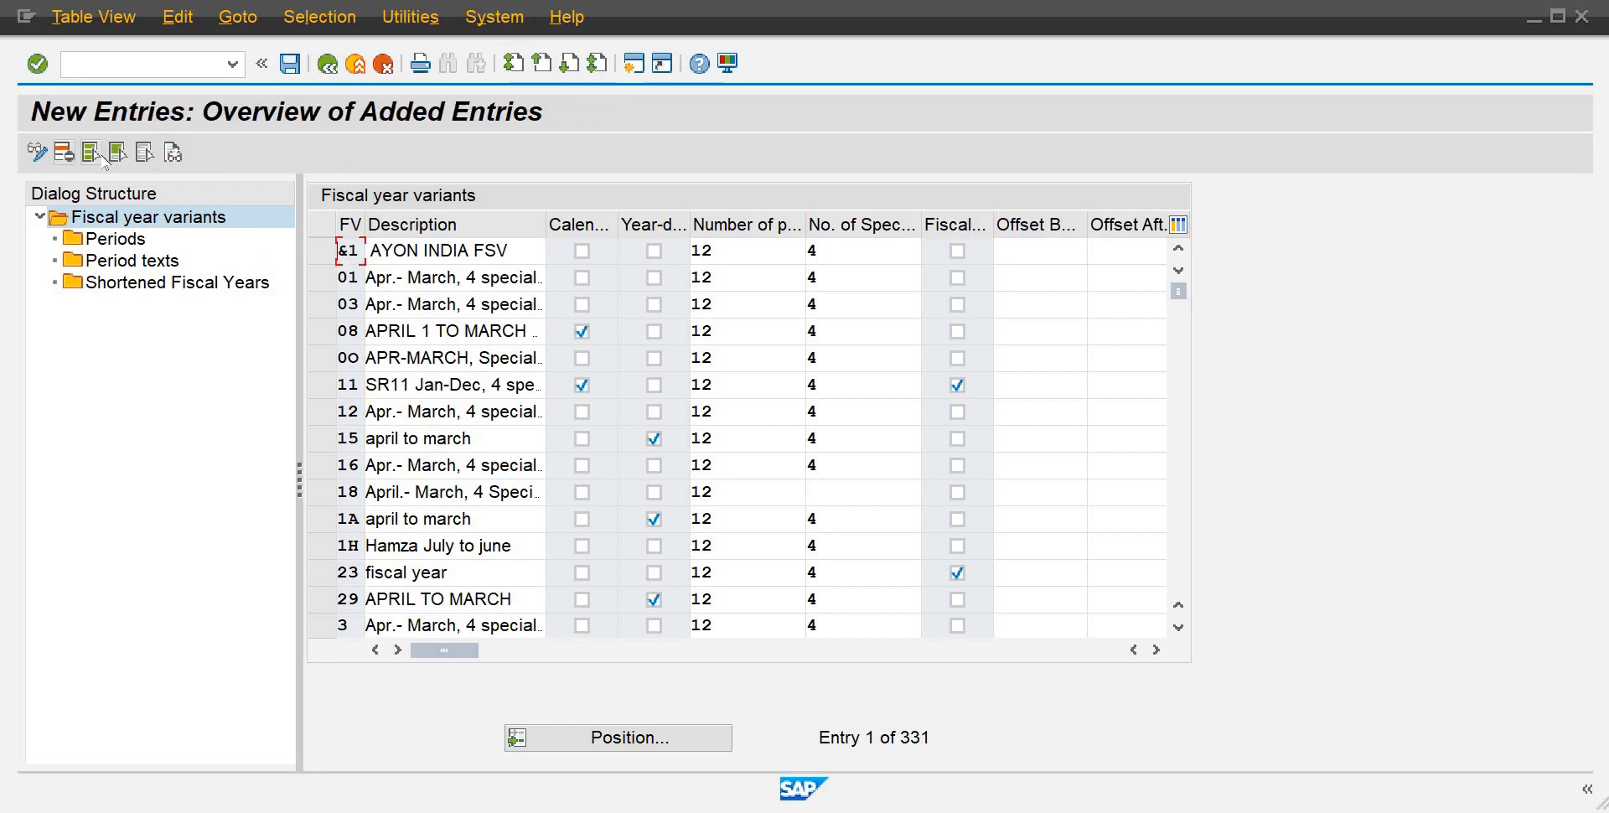
pyautogui.write('fi')
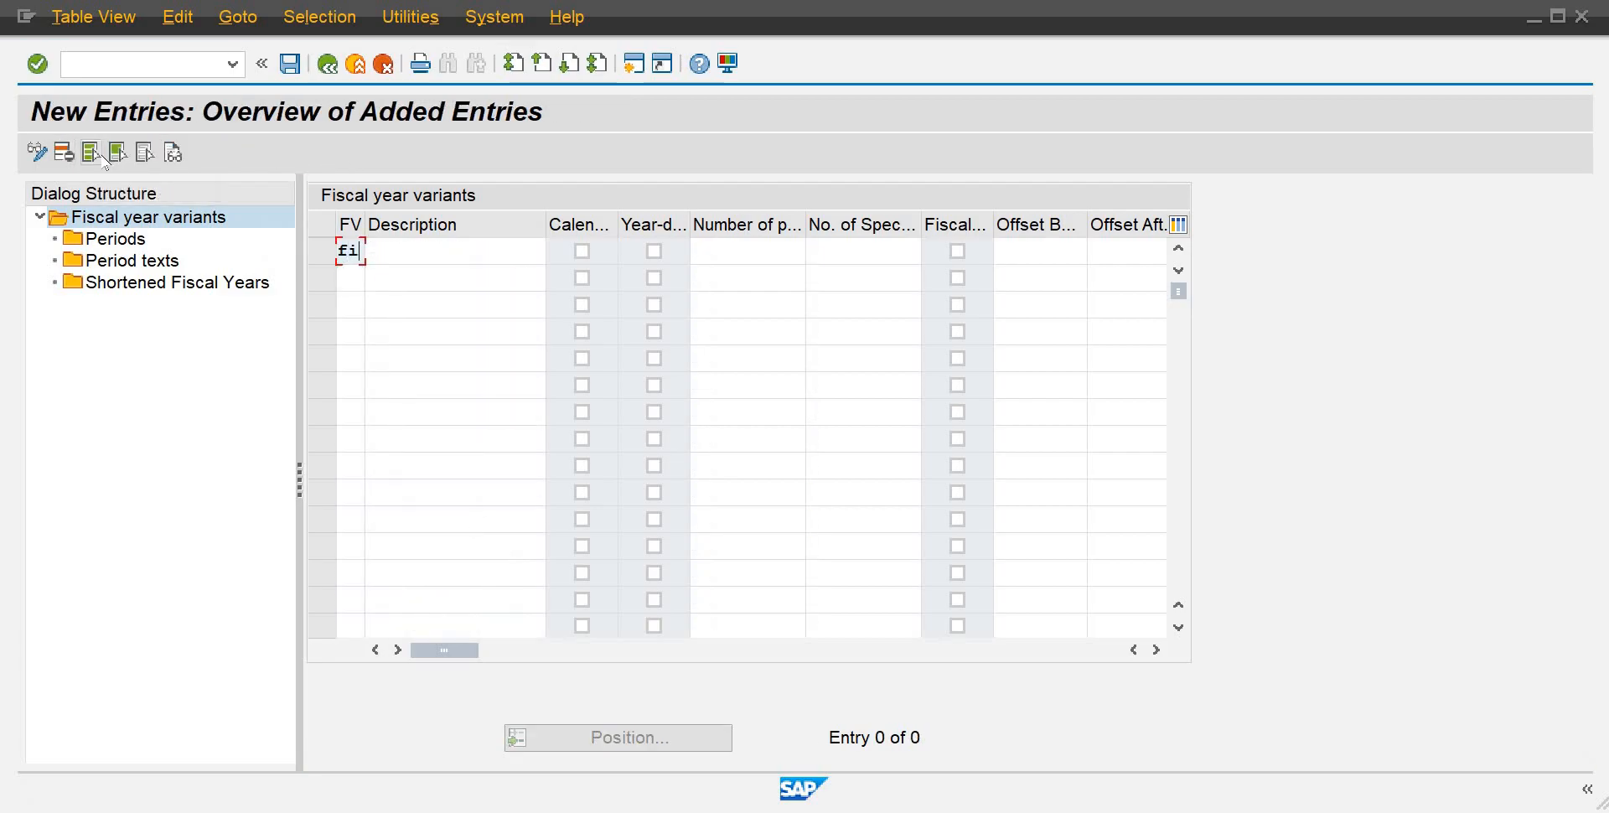
pyautogui.press('Return')
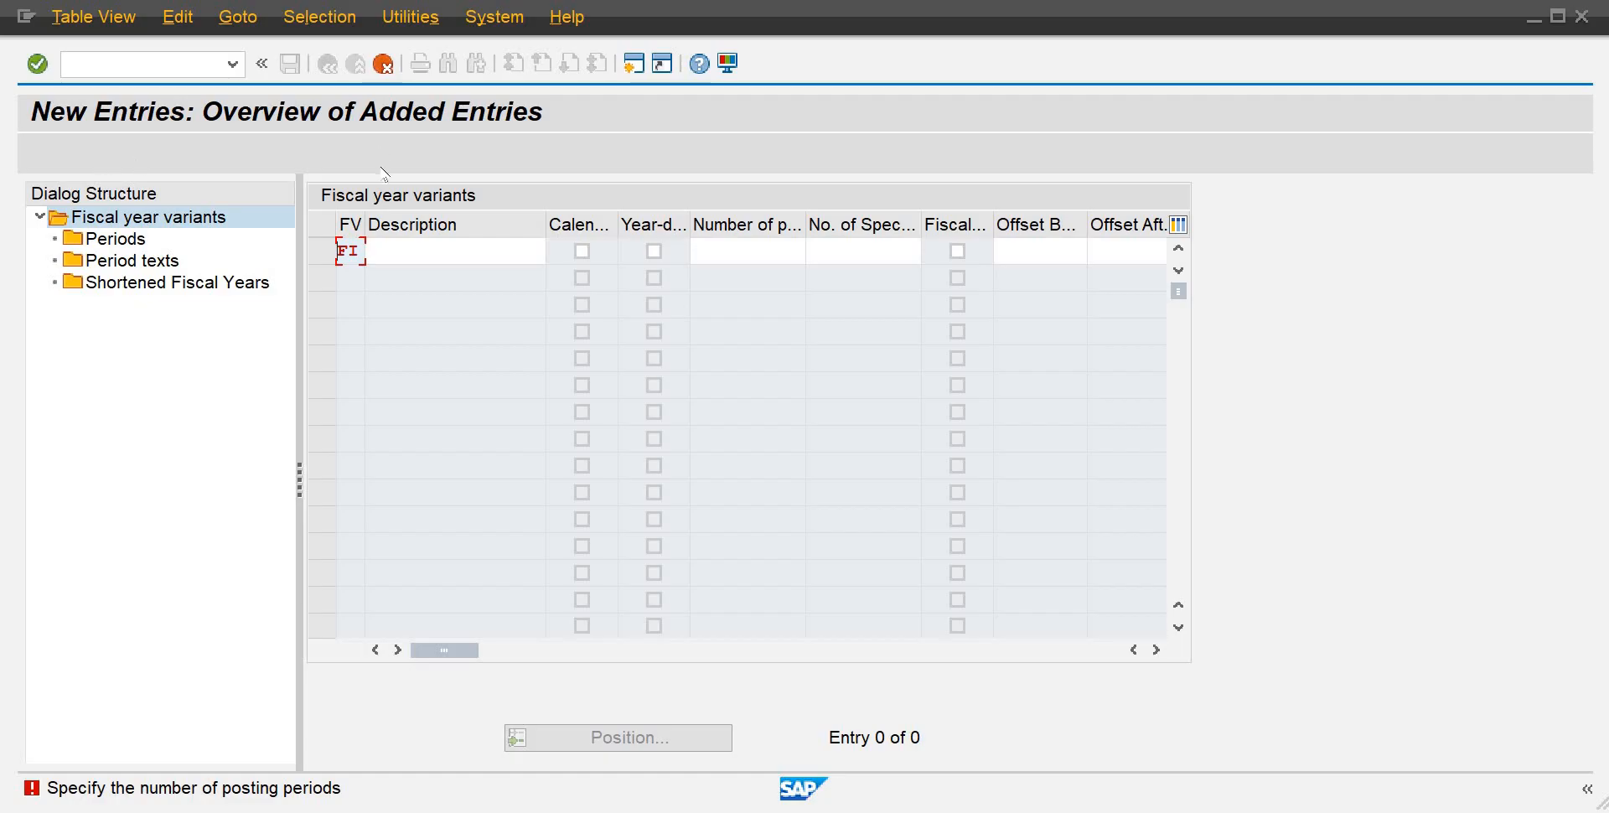
pyautogui.click(433, 244)
pyautogui.write('Fiscal')
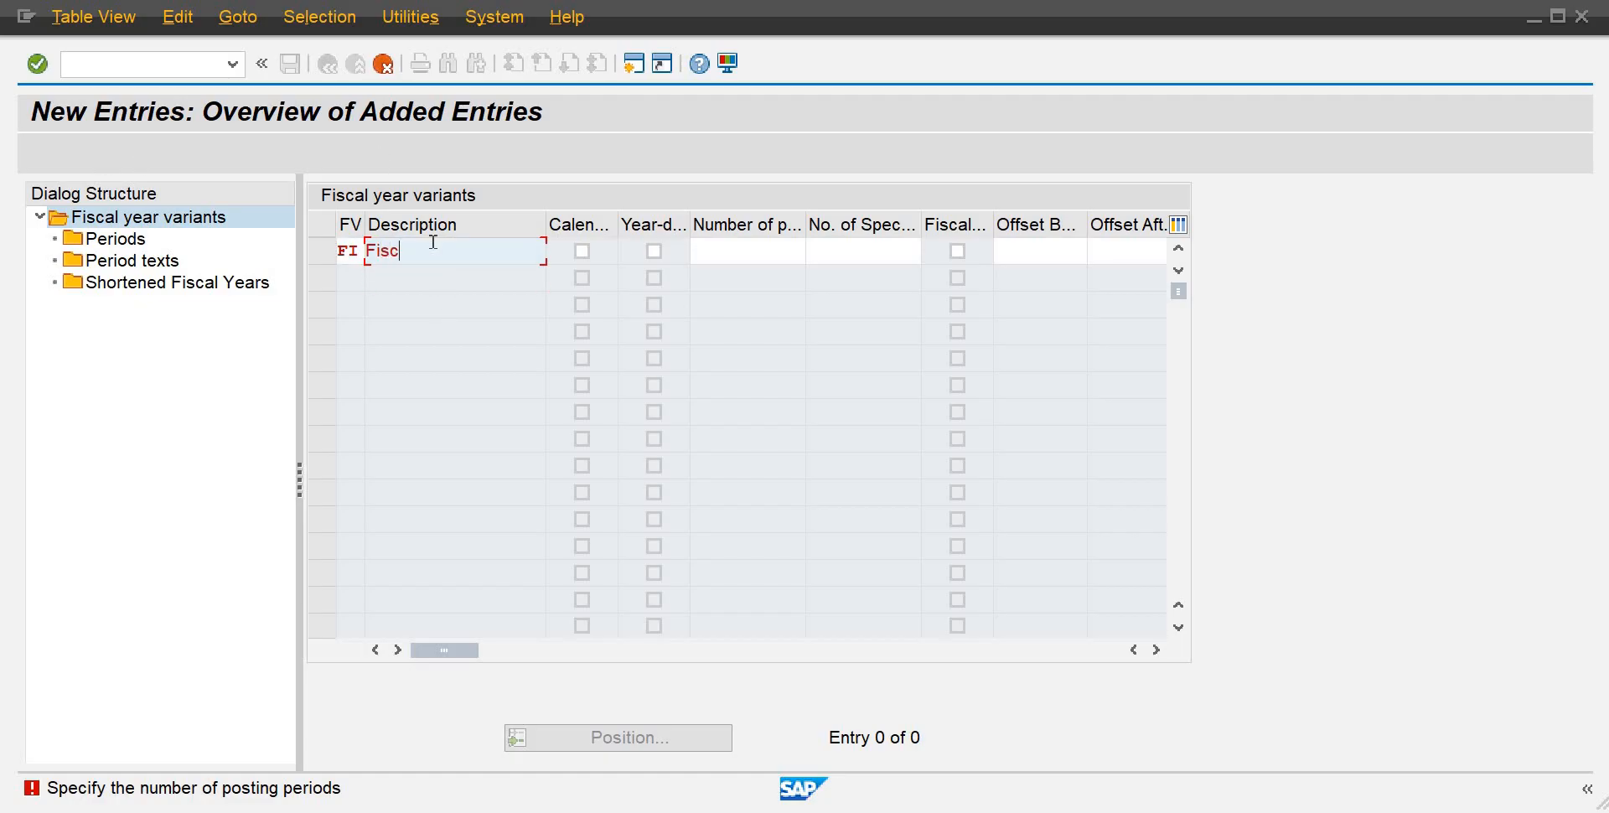
pyautogui.press('Tab')
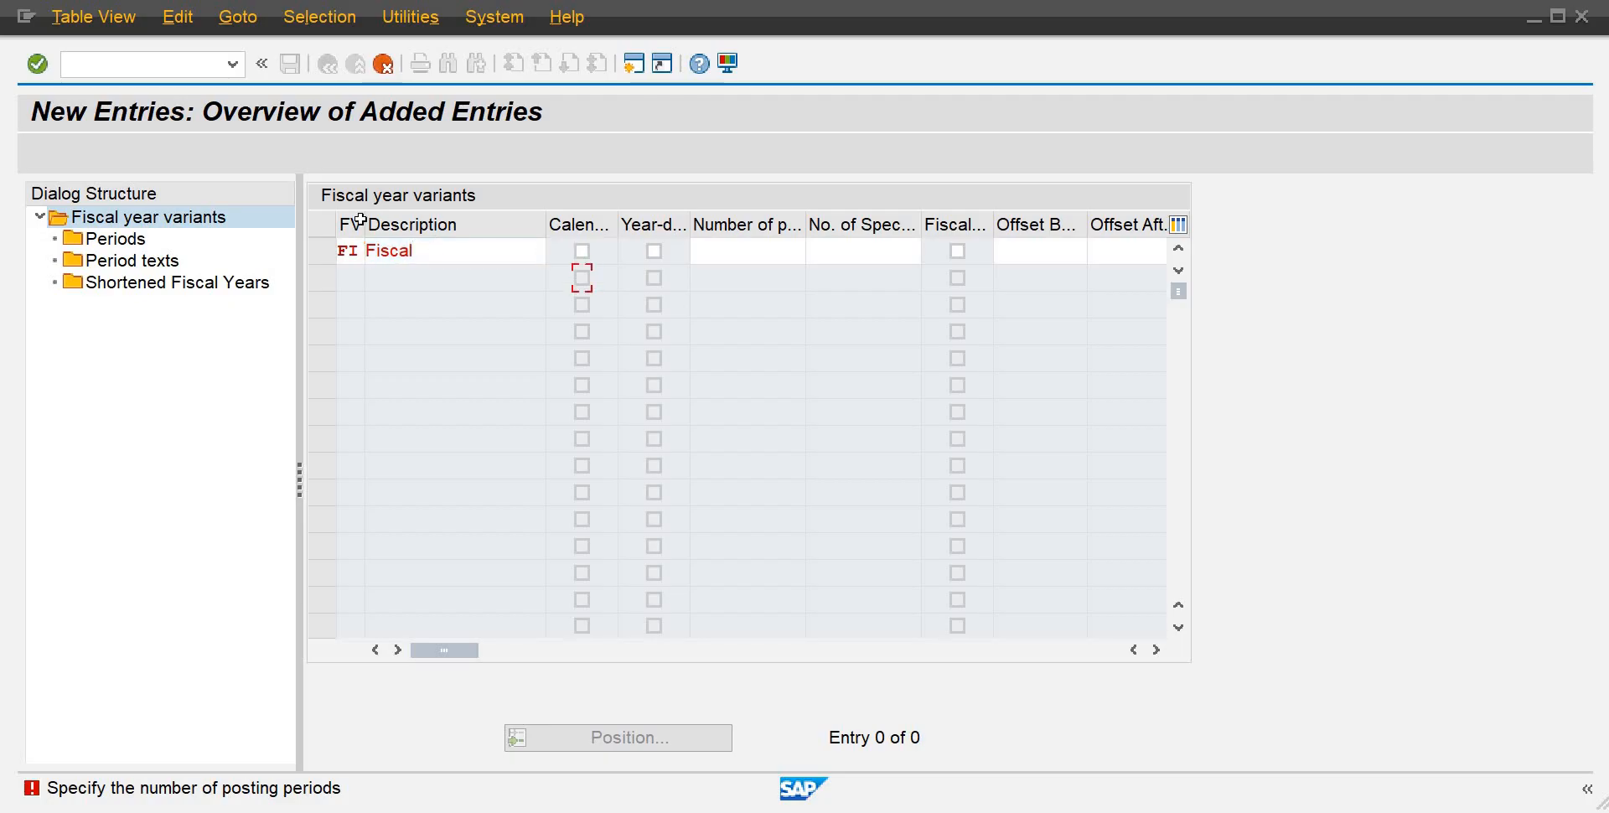
pyautogui.click(423, 249)
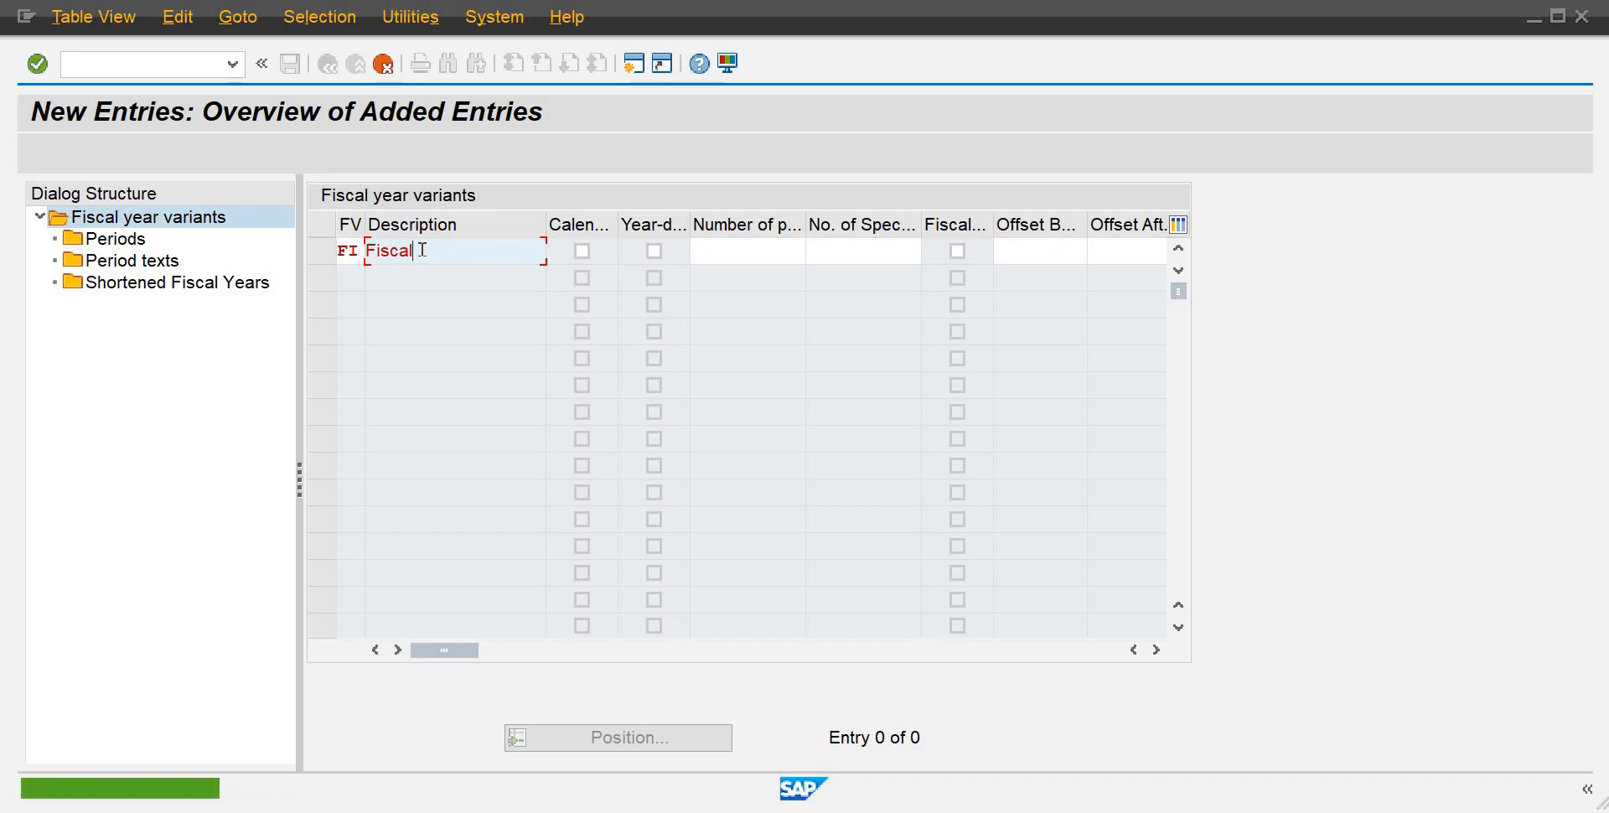
pyautogui.write('year')
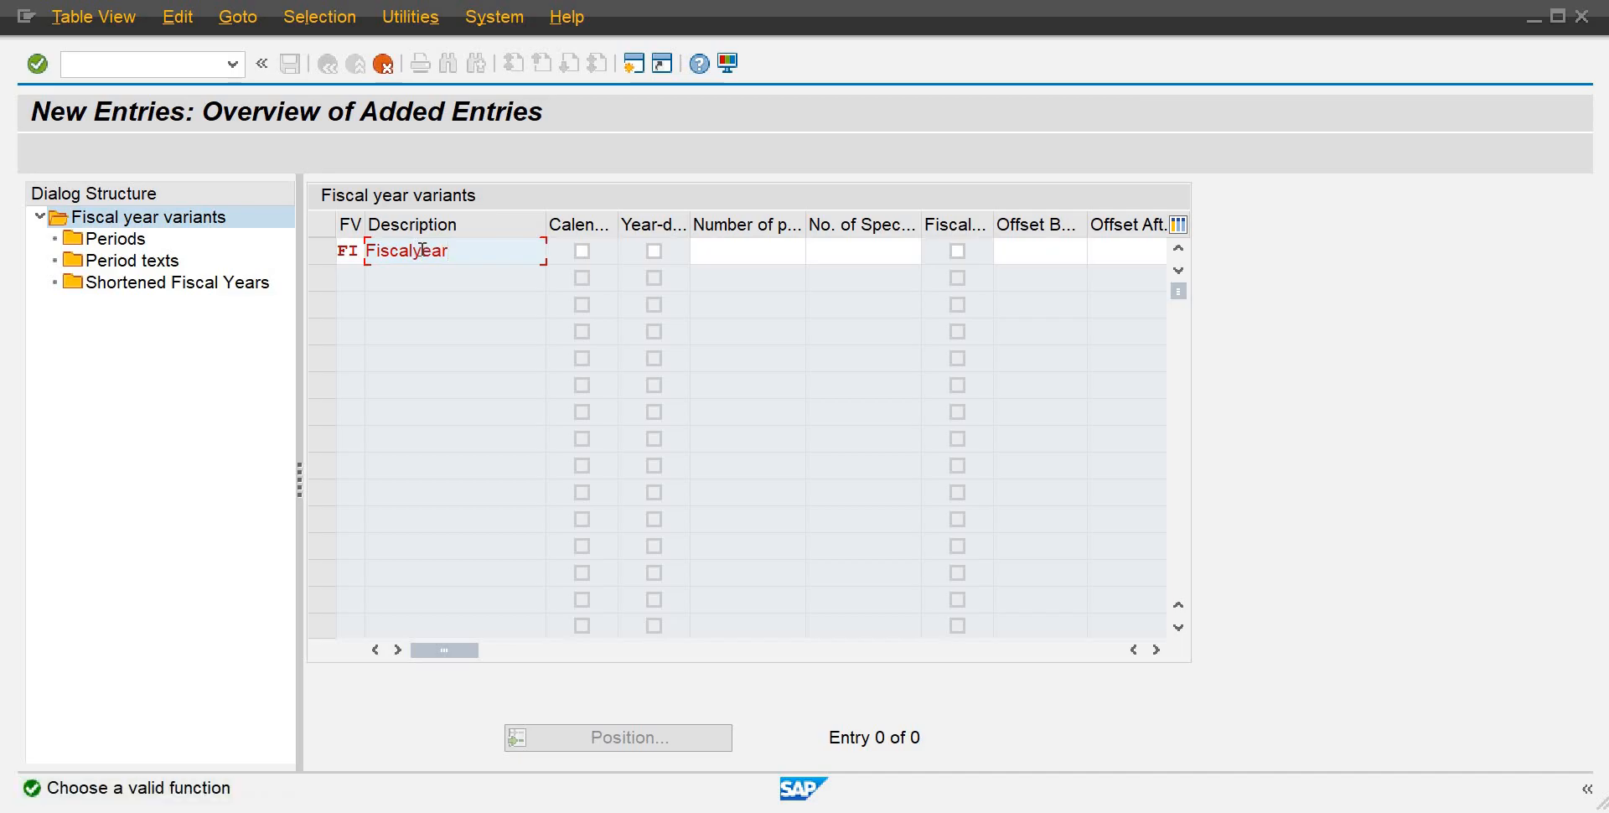
pyautogui.press('Left')
pyautogui.write('-year-IS01')
# Mark the new fiscal year variant as calendar year with 12 posting periods and 4 special periods.
pyautogui.click(704, 251)
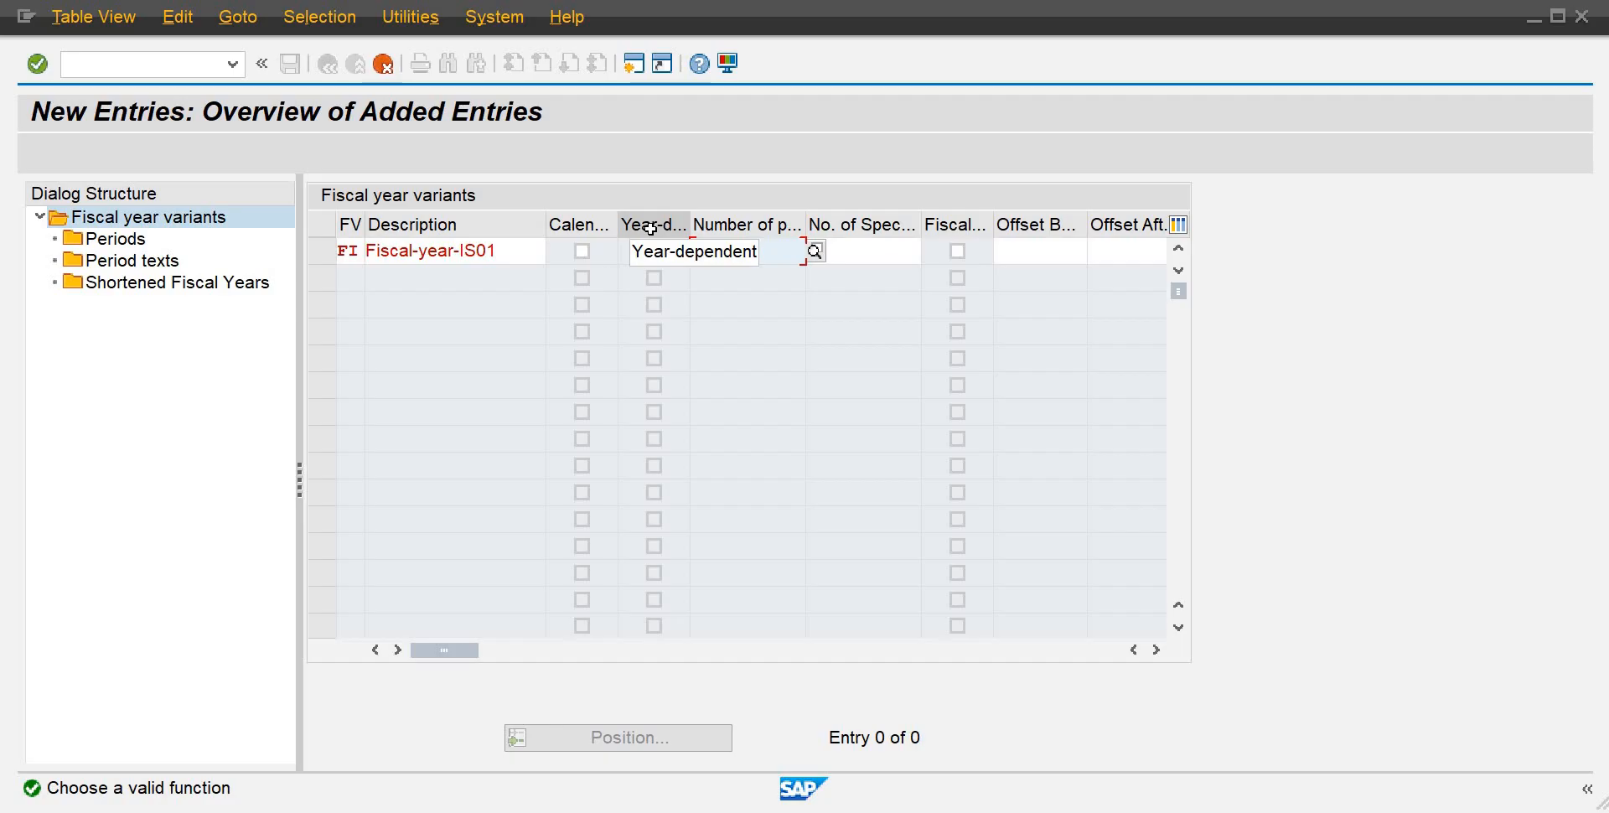
pyautogui.click(582, 251)
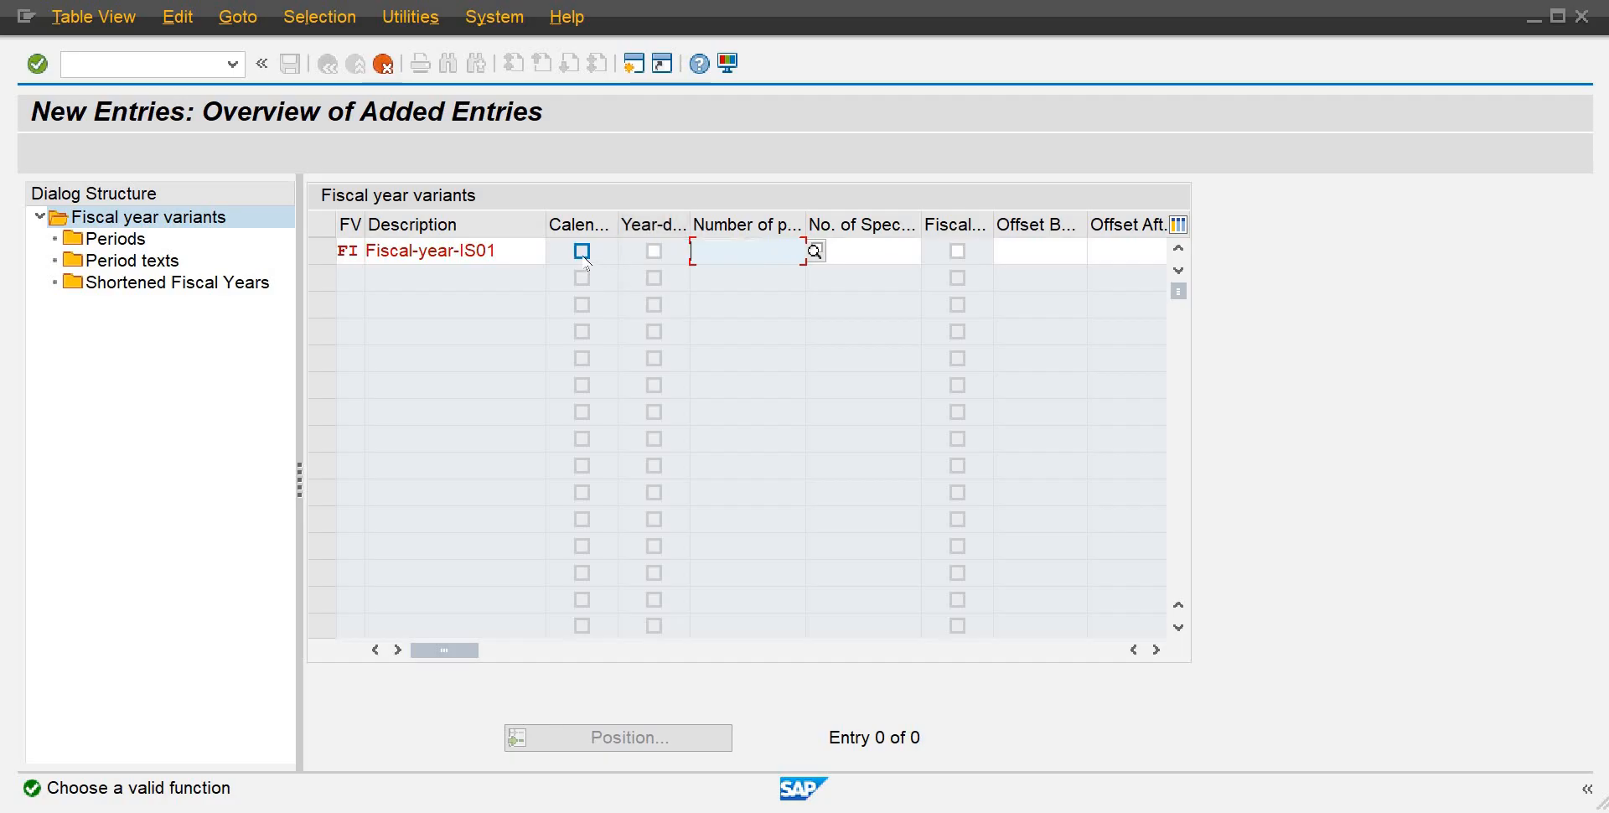
pyautogui.click(723, 246)
pyautogui.write('12')
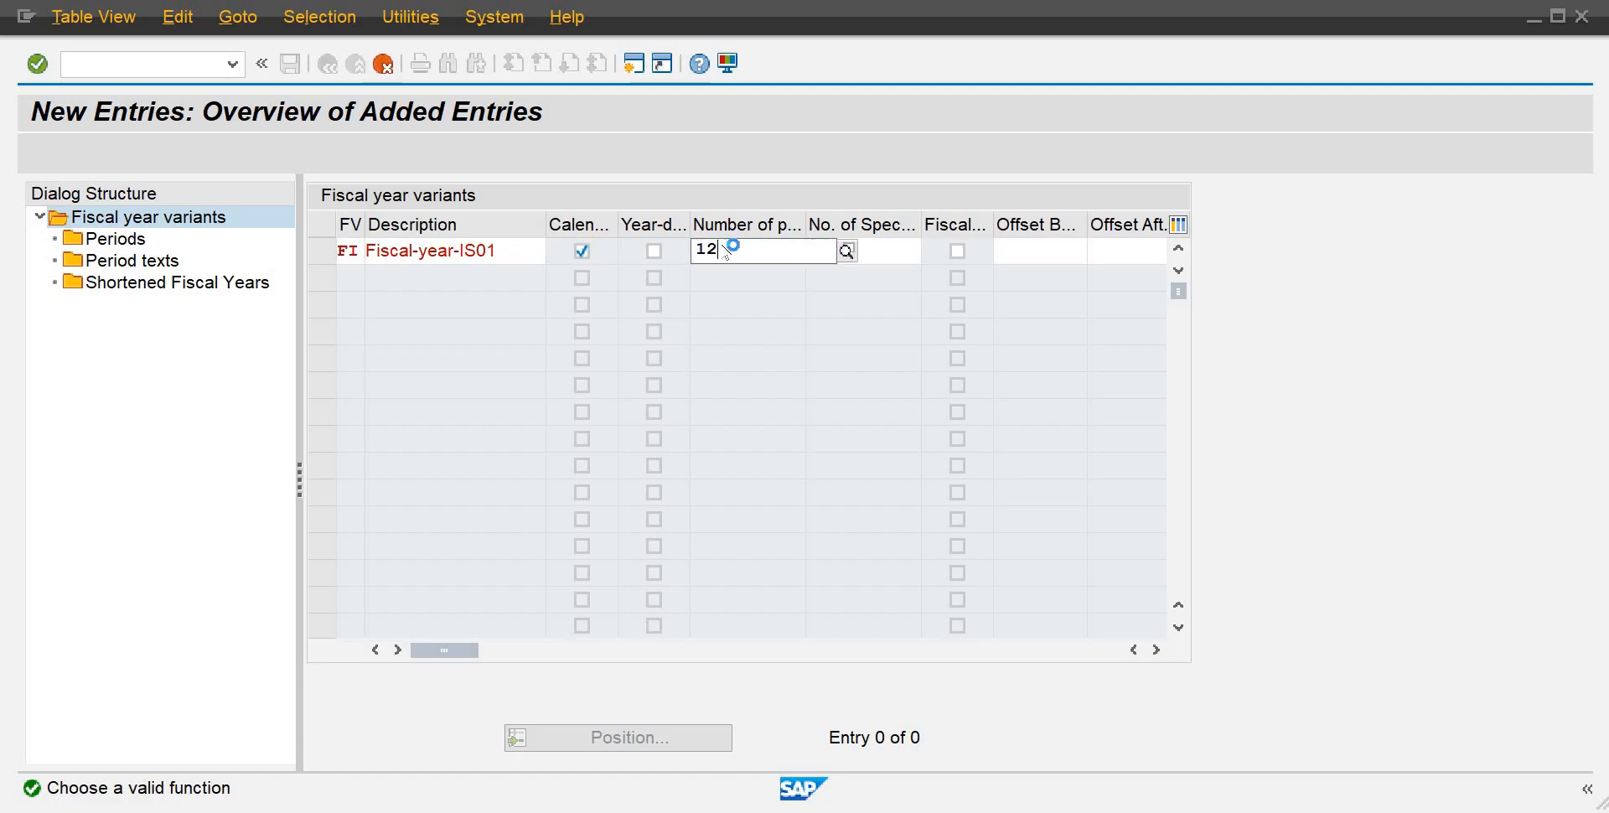
pyautogui.press('Return')
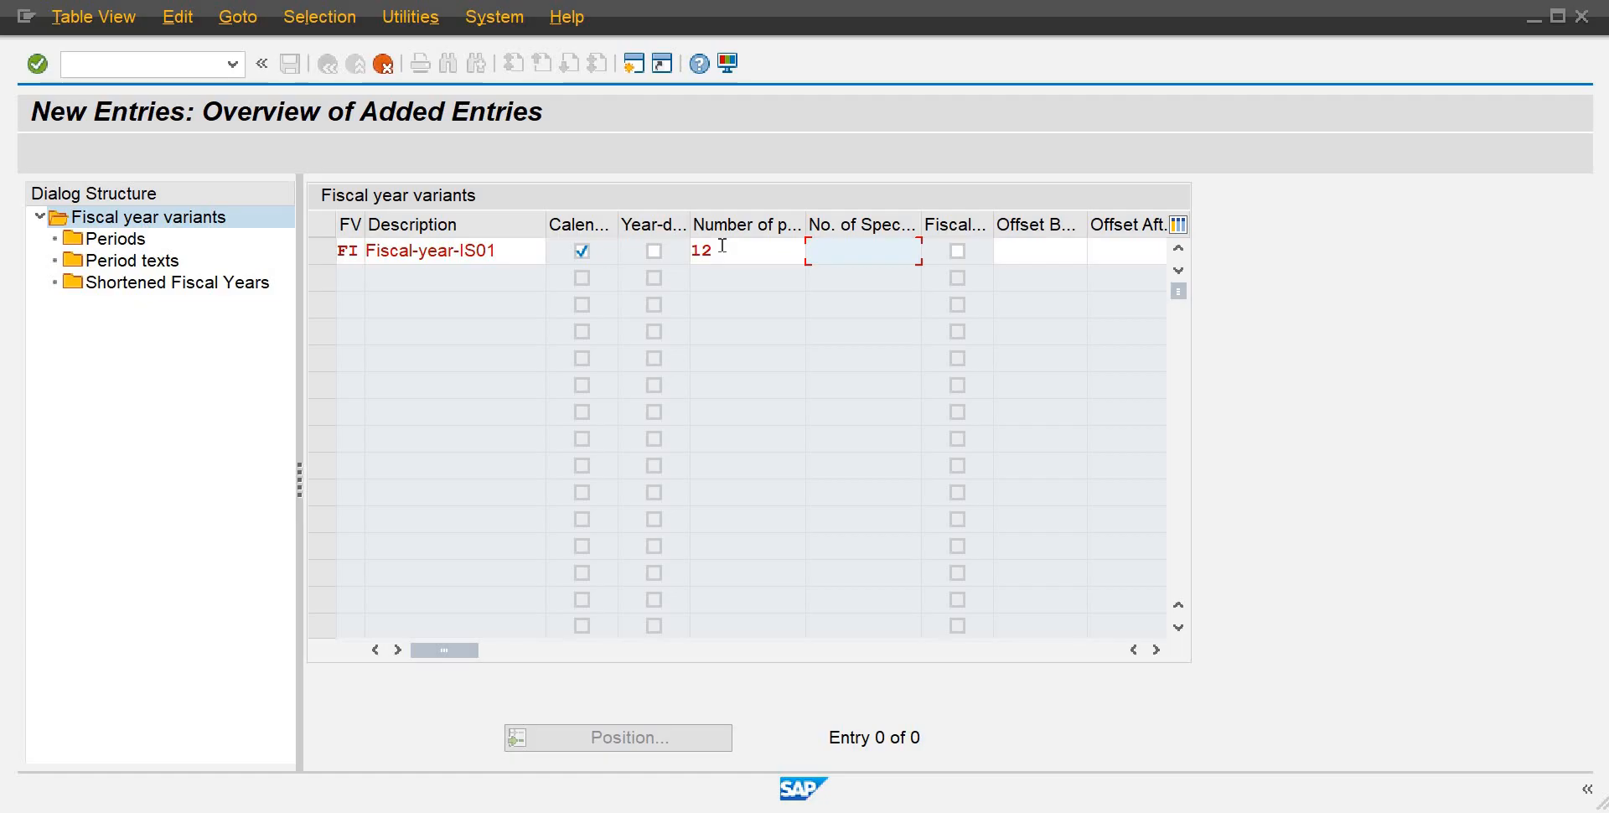
pyautogui.write('04')
pyautogui.press('Return')
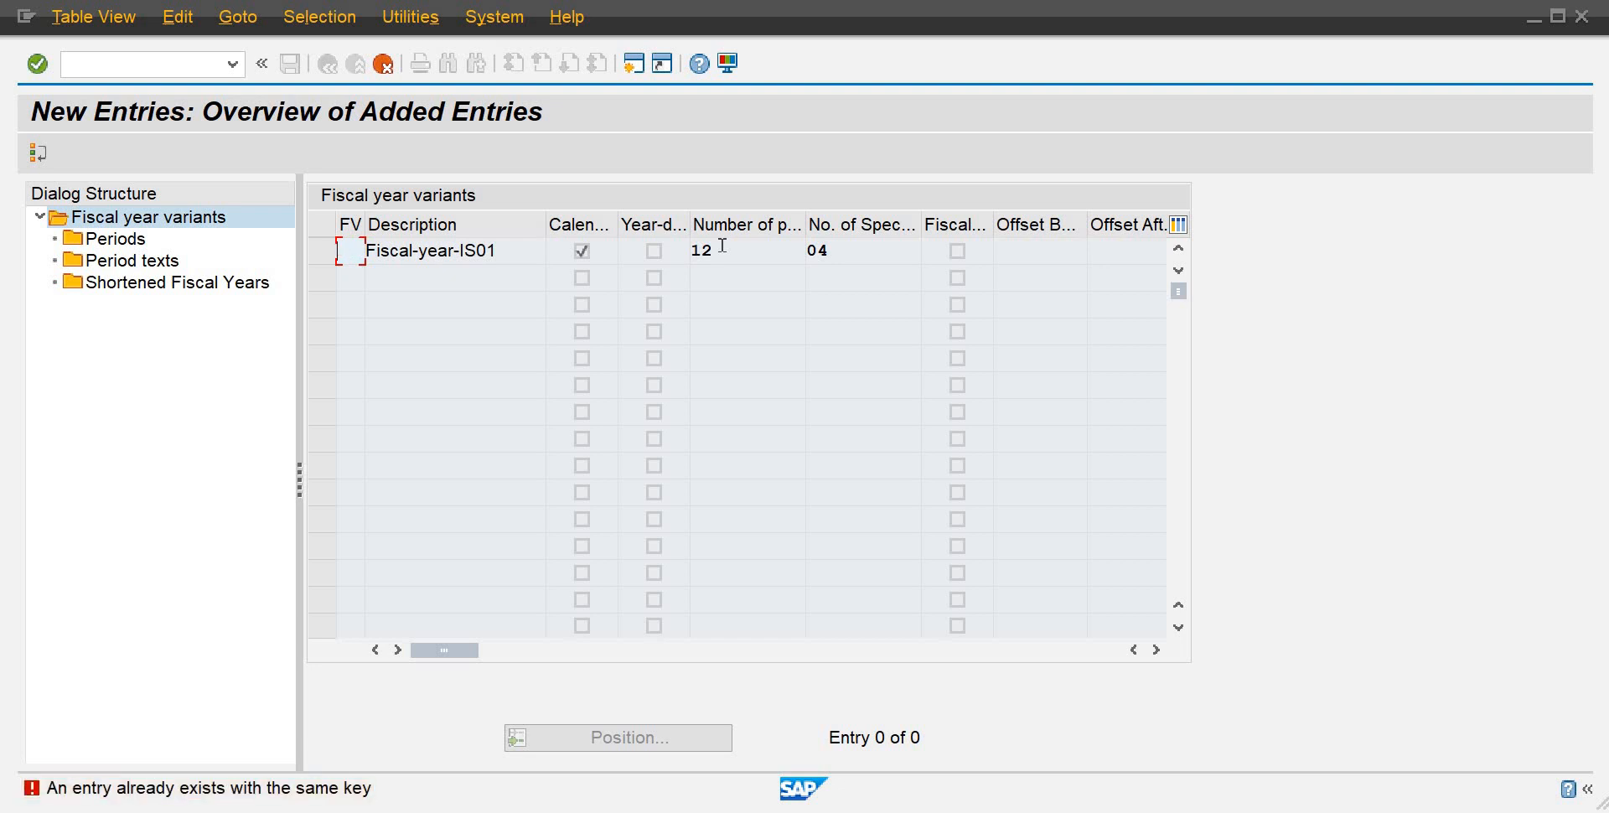
# Change the new fiscal year variant's key to IF and save the entry to the proposed customizing request.
pyautogui.press('Return')
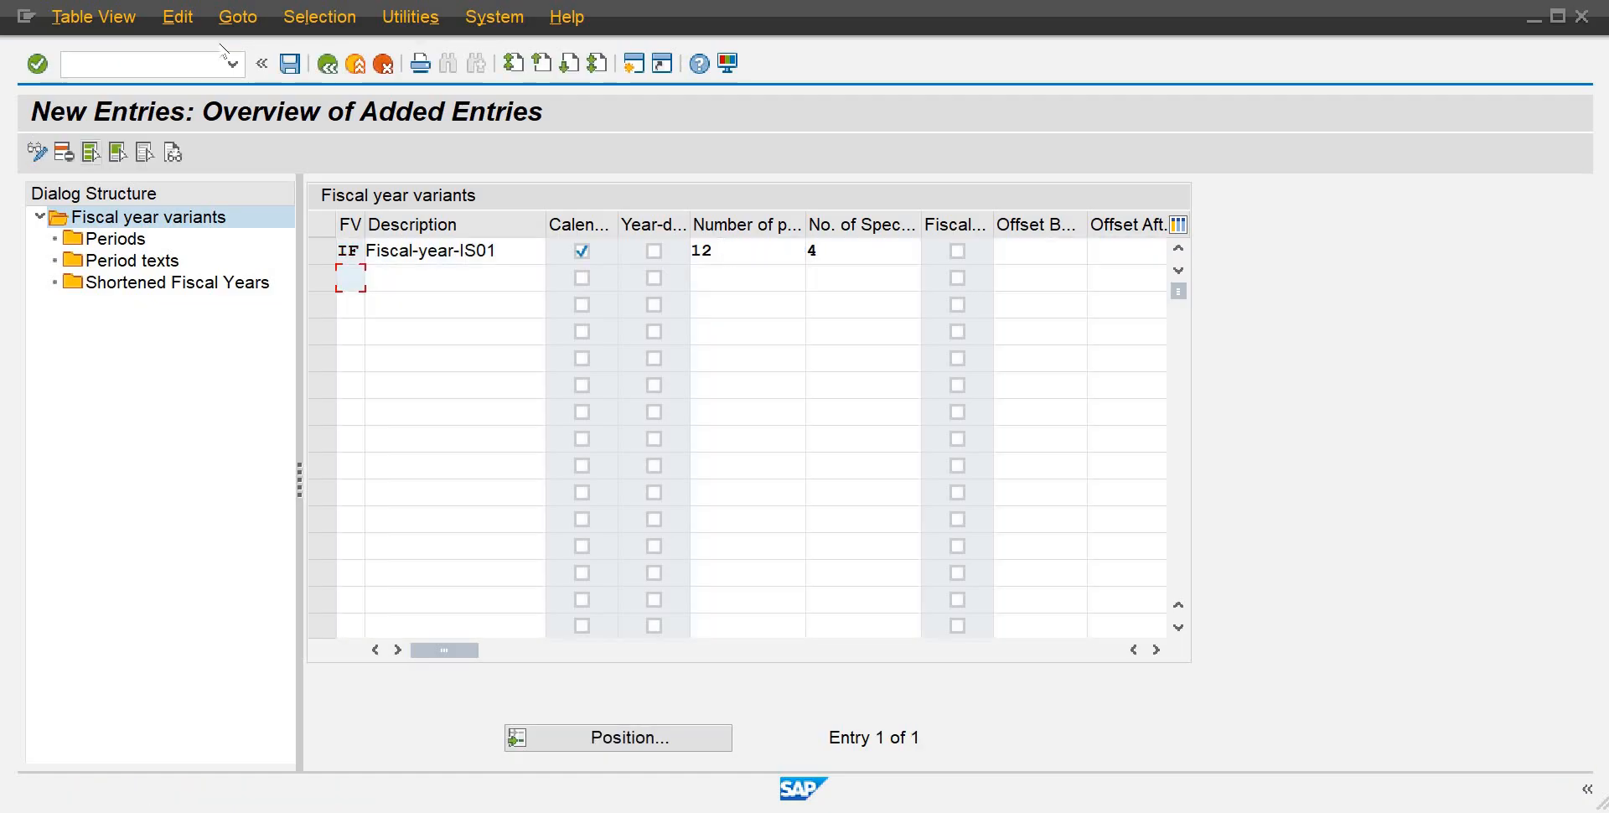
pyautogui.click(289, 63)
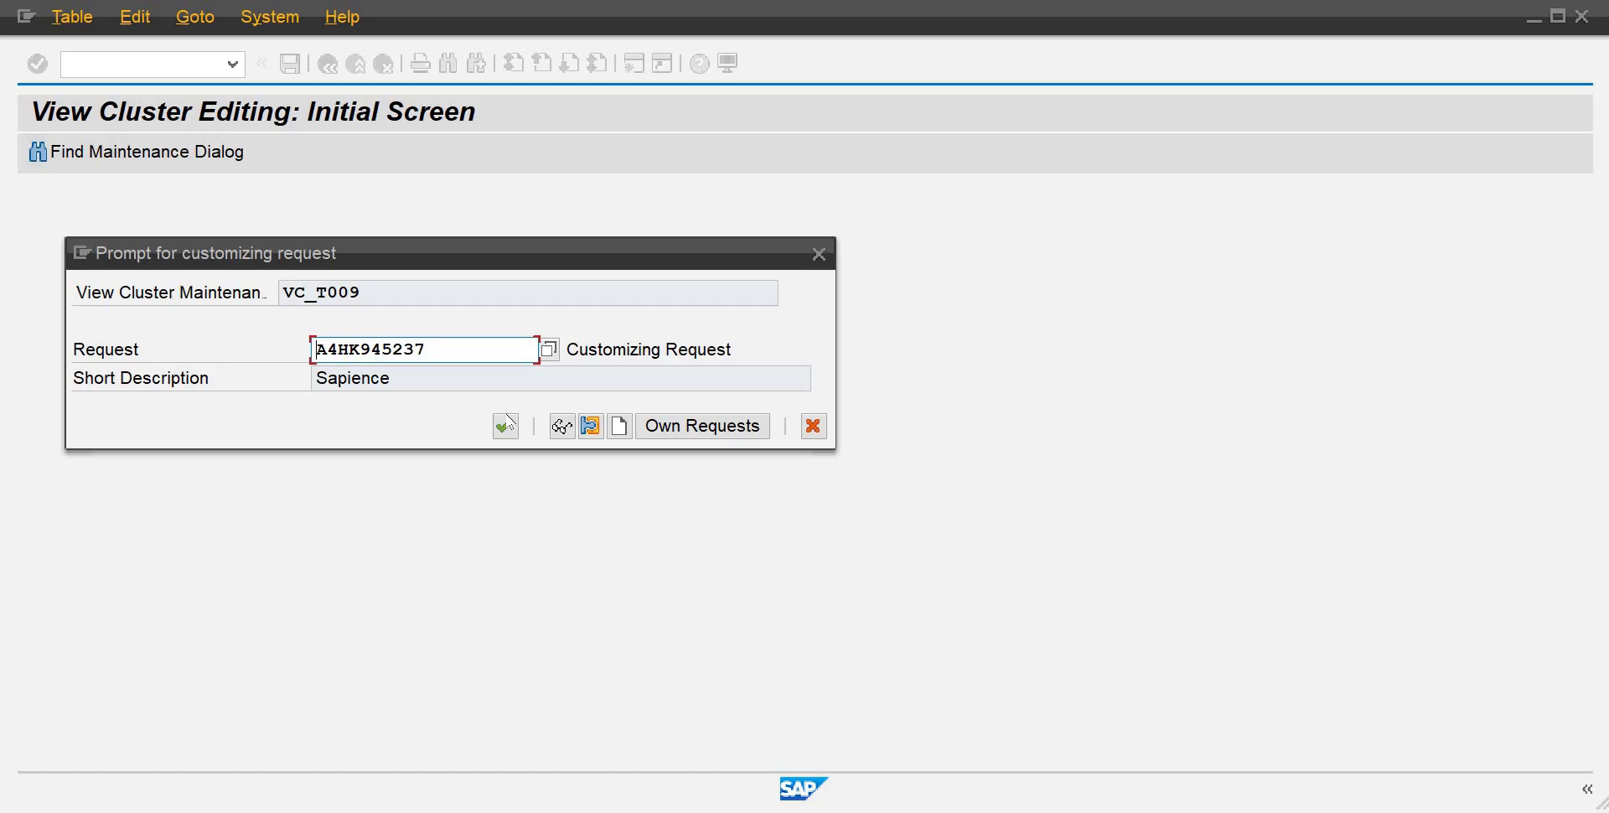
pyautogui.click(507, 424)
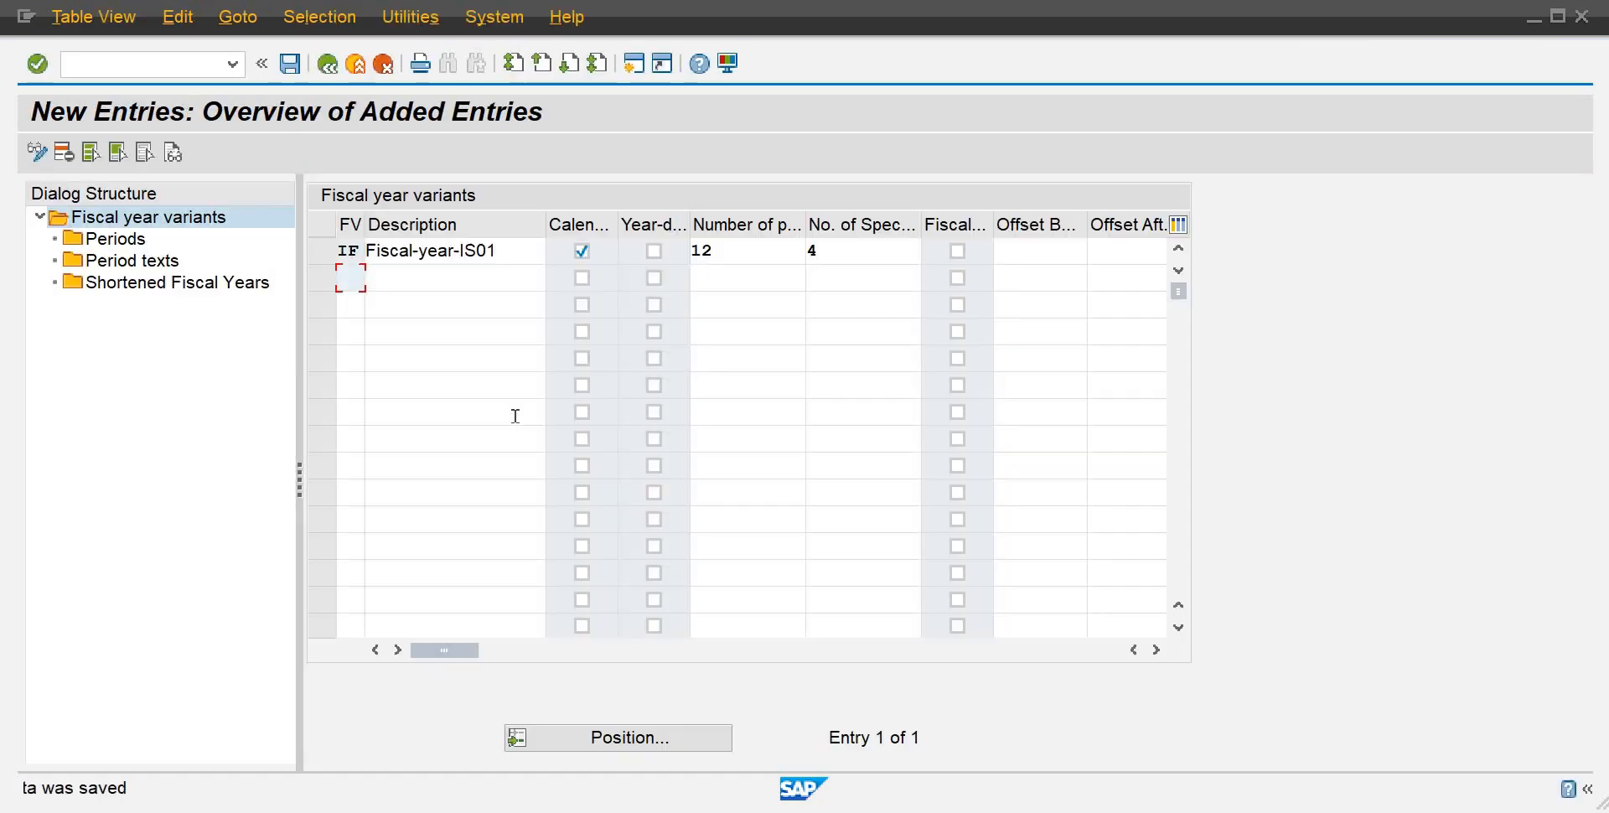
# Leave the fiscal year variants, open Assign Company Code to a Fiscal Year Variant, and position the list on company code IS01.
pyautogui.press('F3')
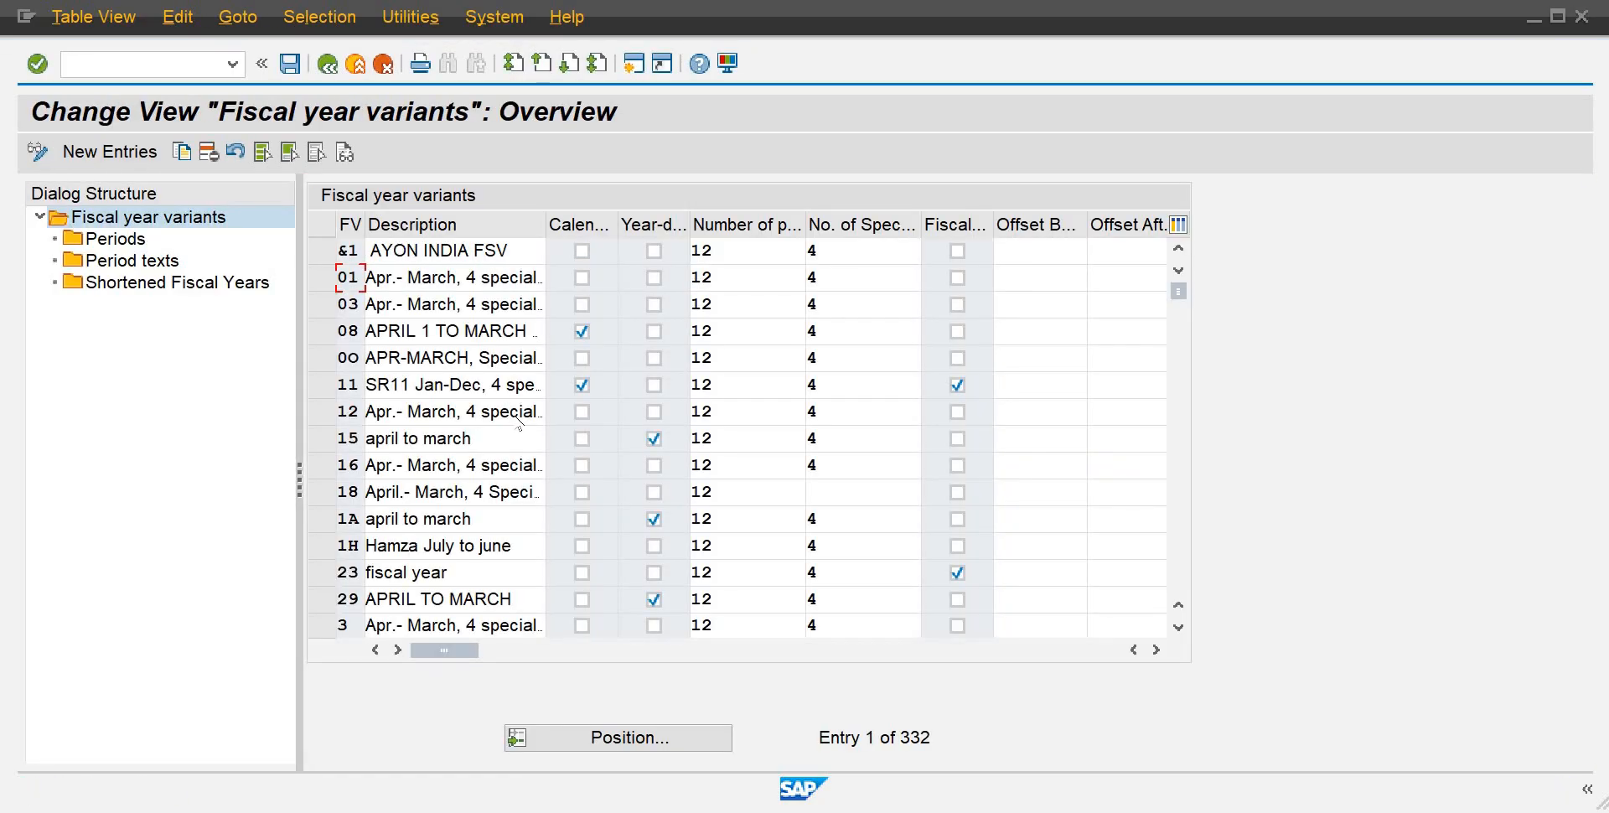
pyautogui.press('F3')
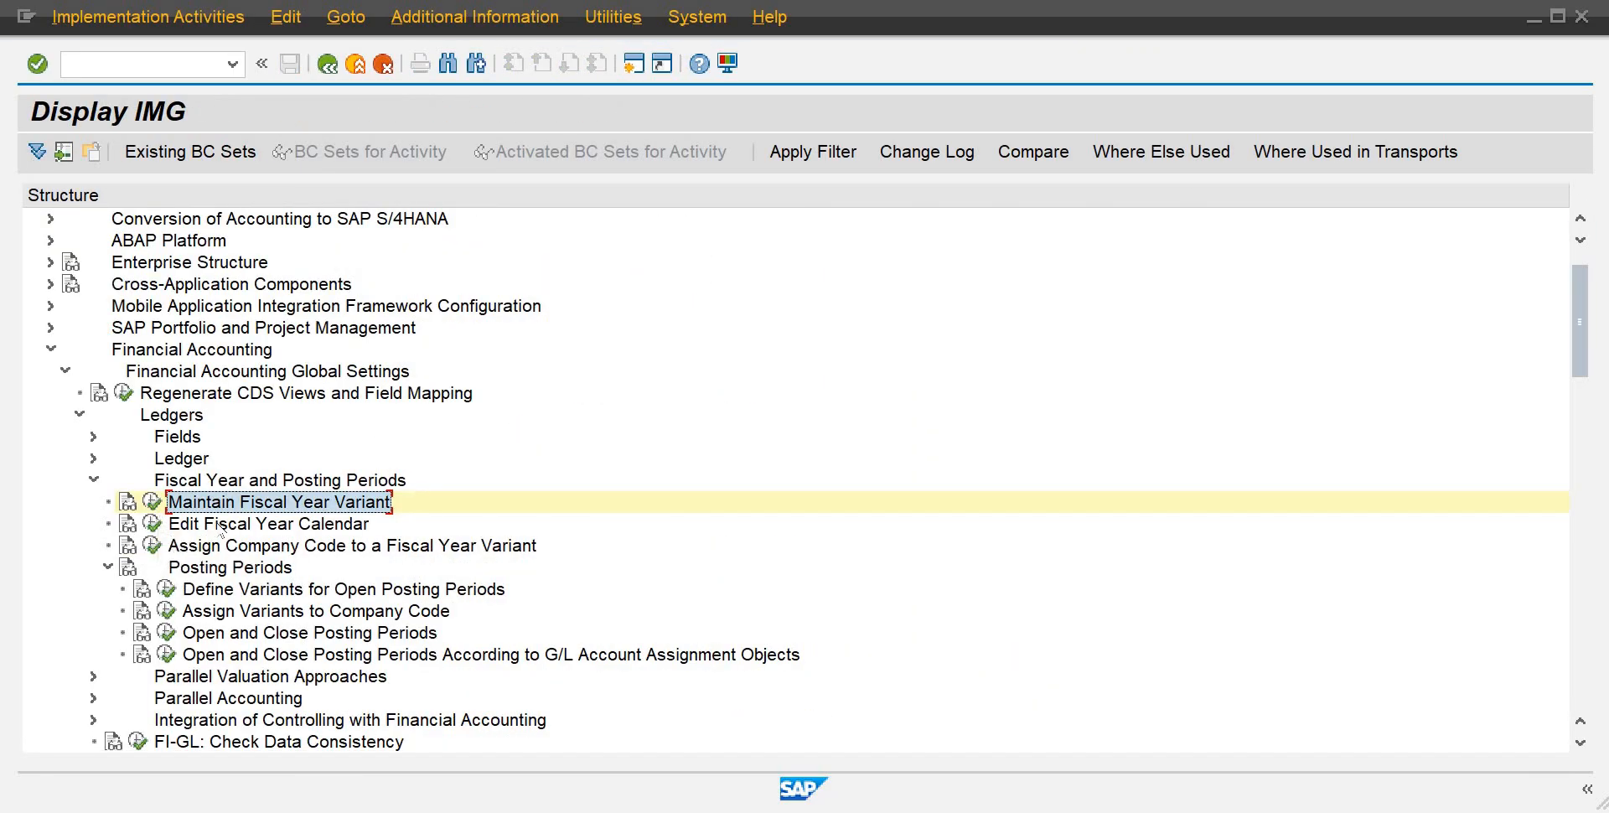
pyautogui.click(159, 541)
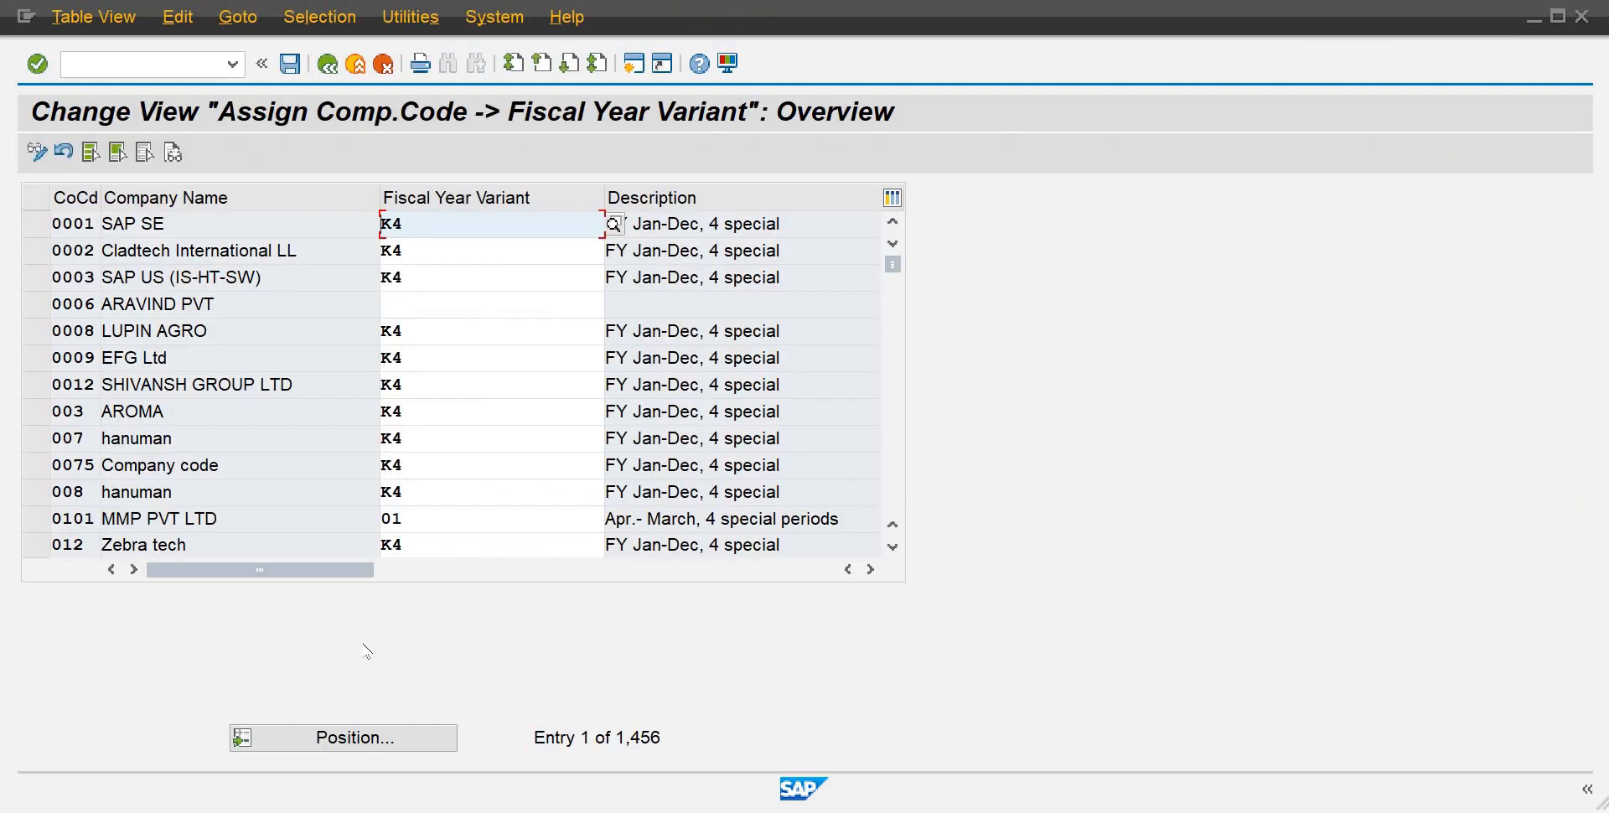
pyautogui.click(411, 749)
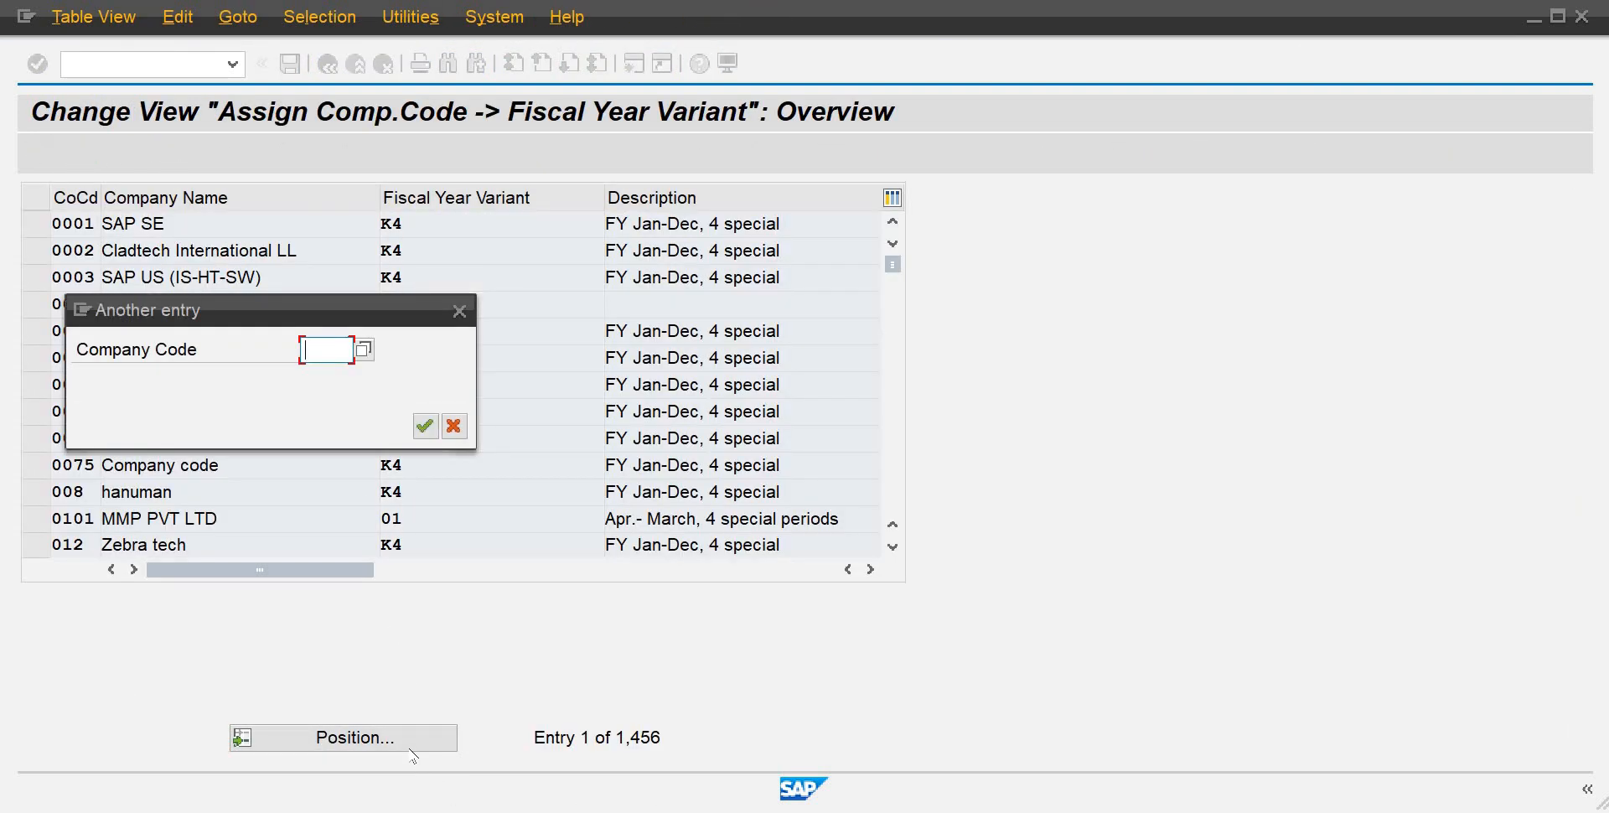
pyautogui.write('IS01')
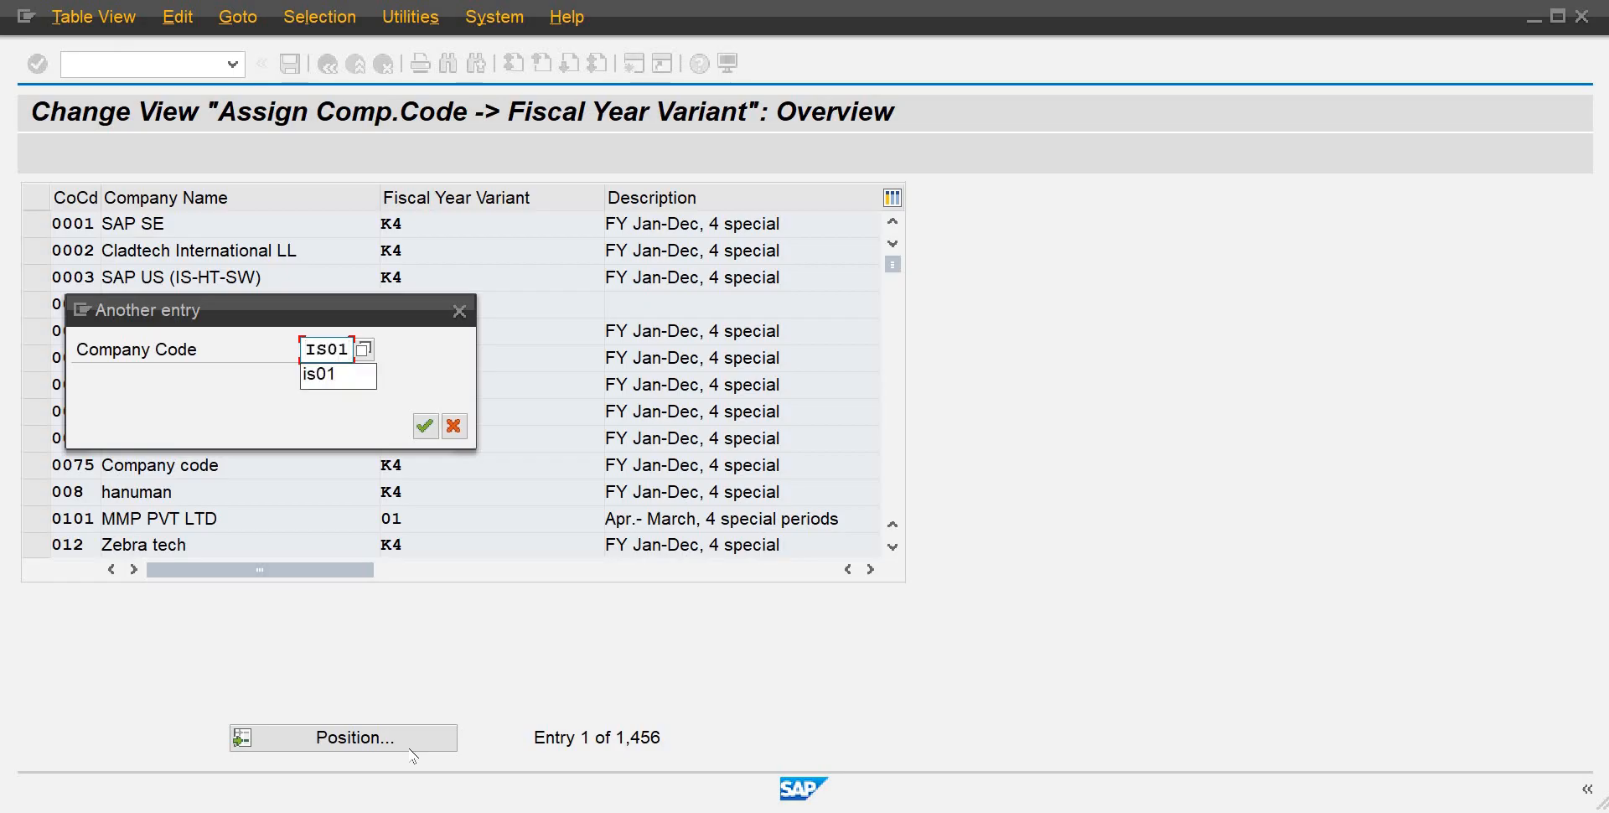
pyautogui.press('Return')
pyautogui.press('Return')
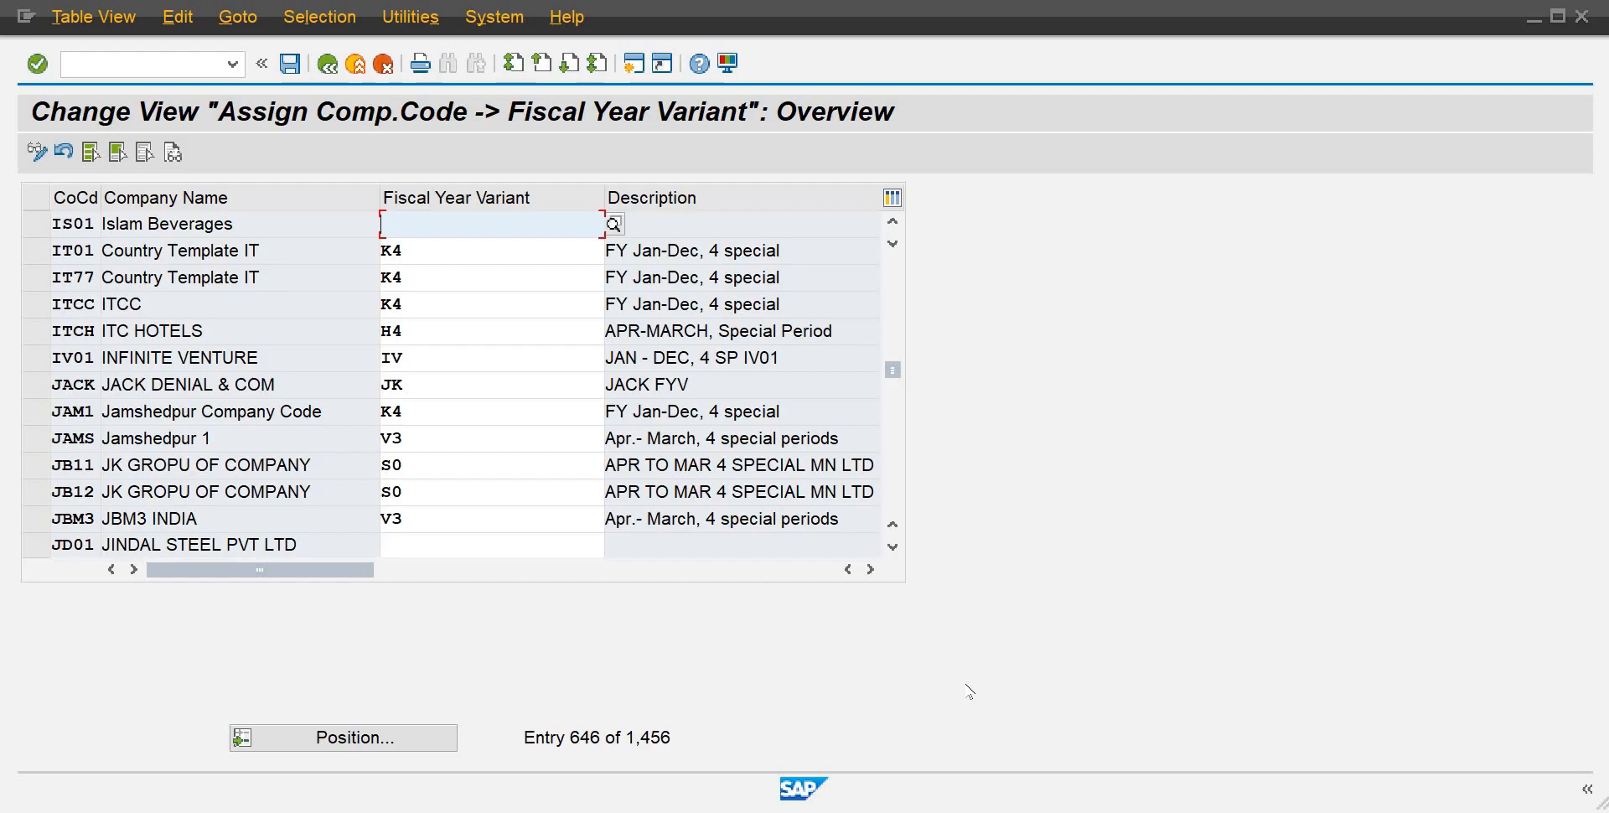
# Assign fiscal year variant IF to company code IS01 and save it to the proposed customizing request.
pyautogui.write('IF')
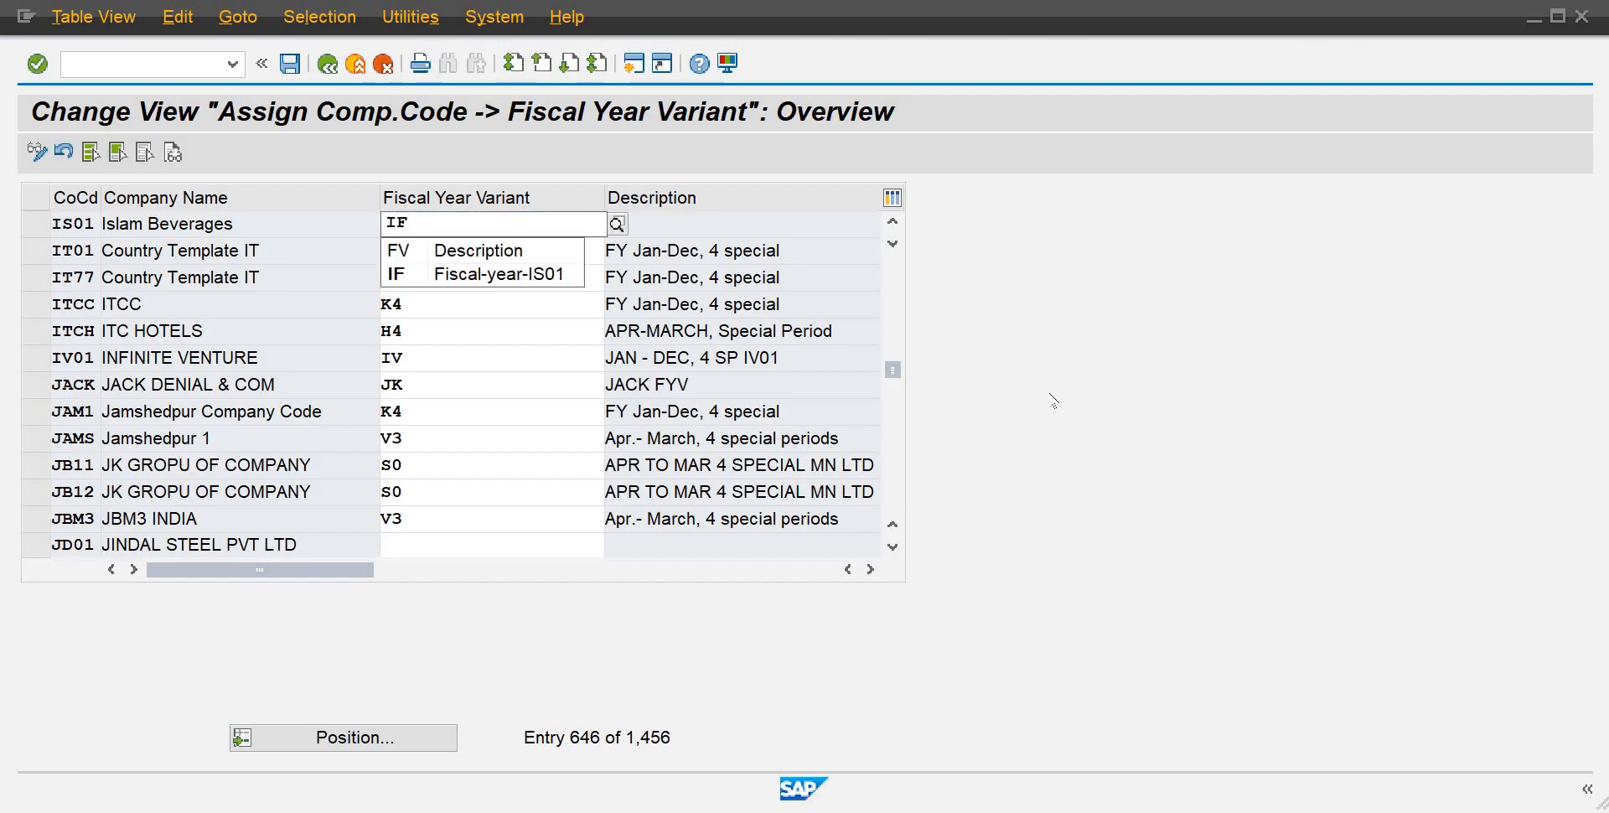
pyautogui.click(568, 273)
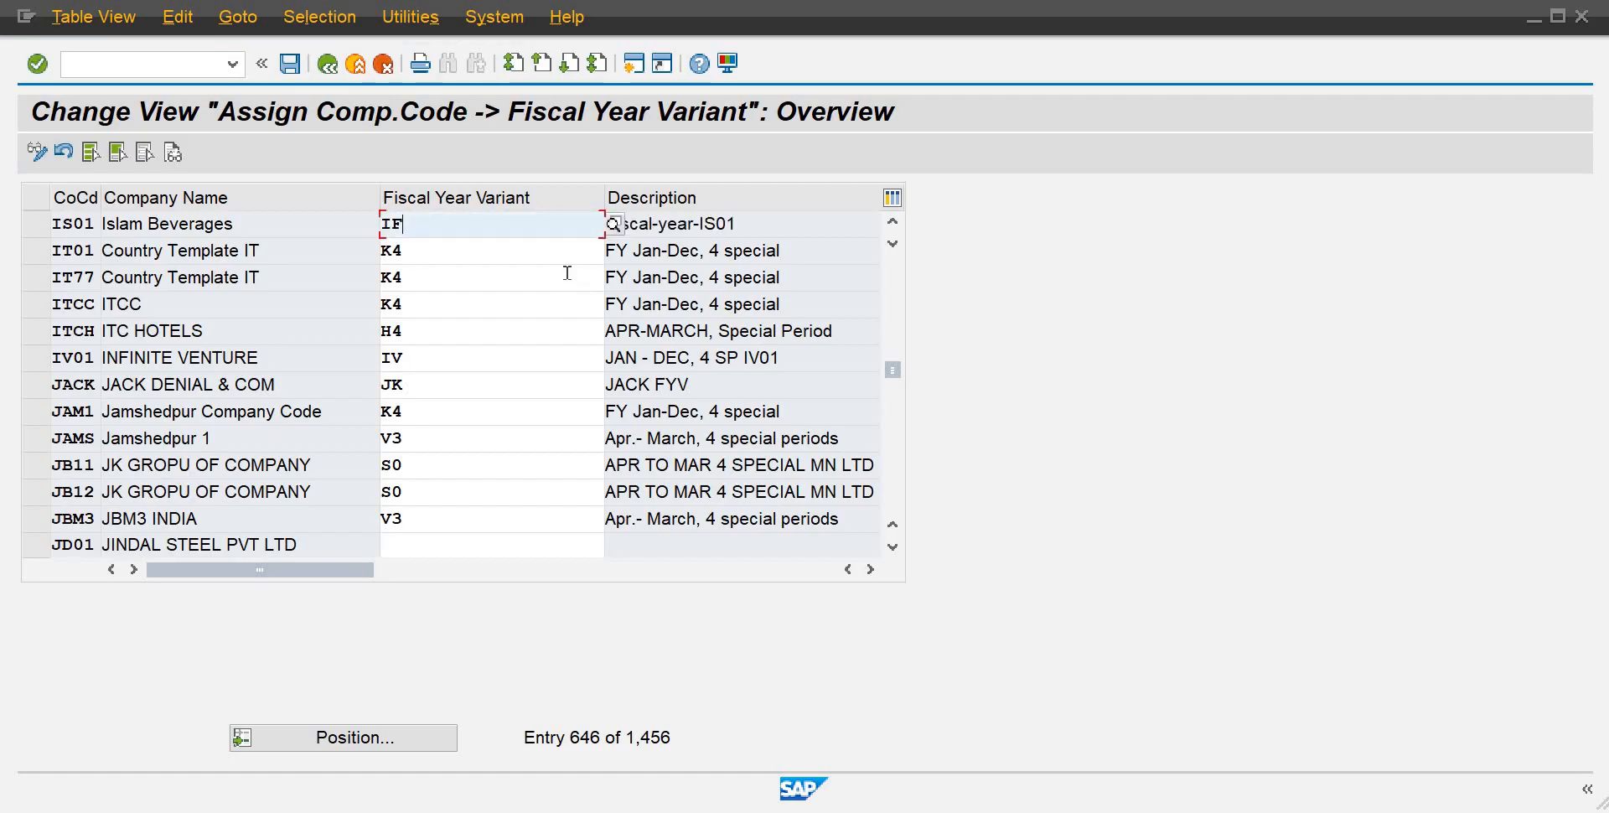
pyautogui.hotkey('ctrl', 's')
pyautogui.press('Return')
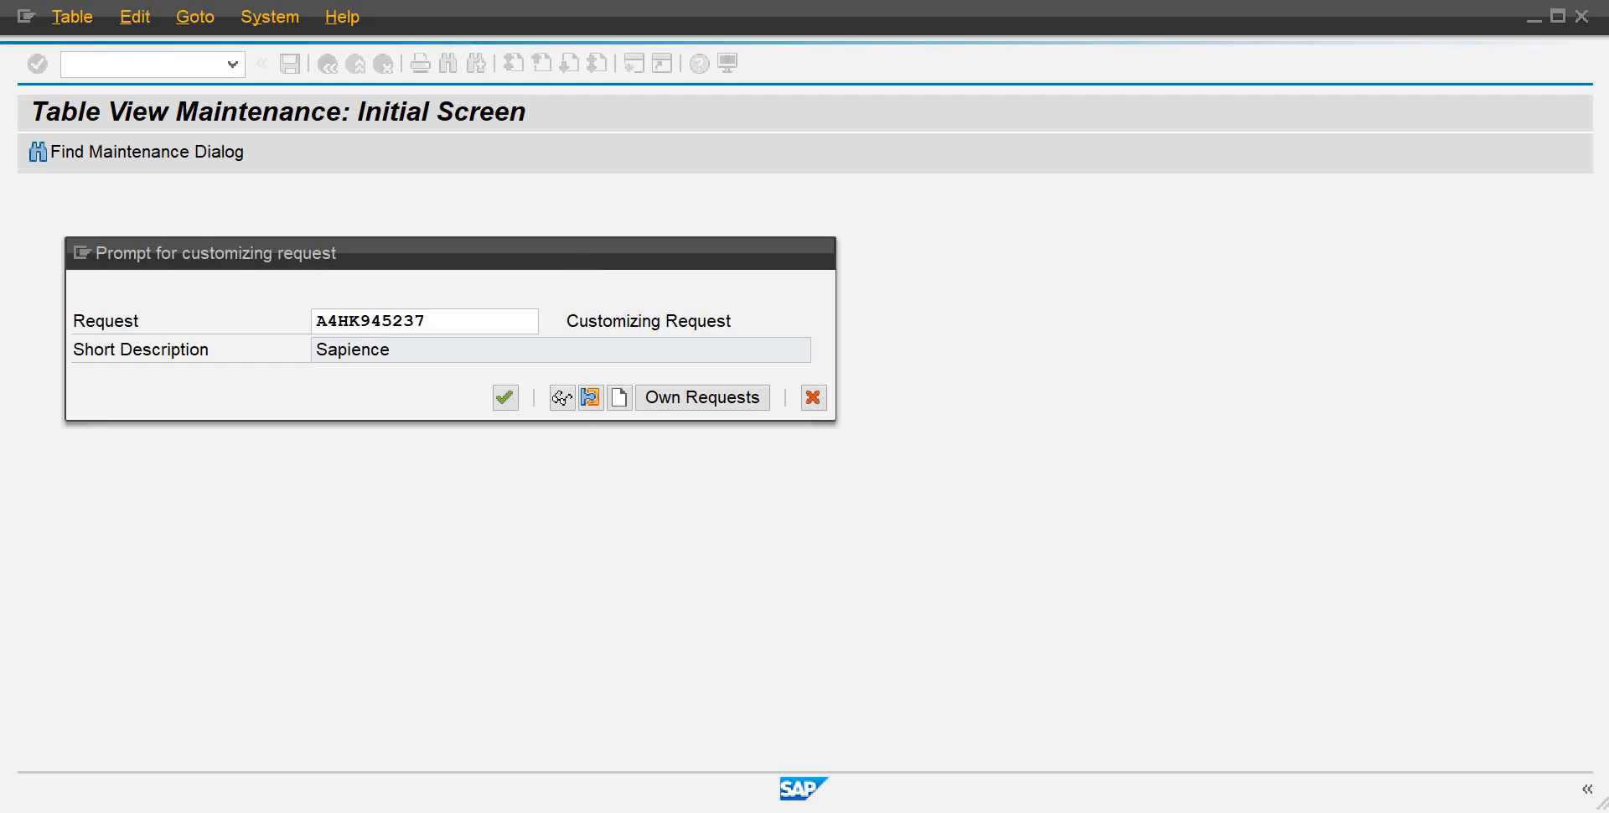
# Switch to the Word checklist and colour the Fiscal Year and Field Status Variant items in the same orange as Enterprise Structure.
pyautogui.hotkey('alt', 'Tab')
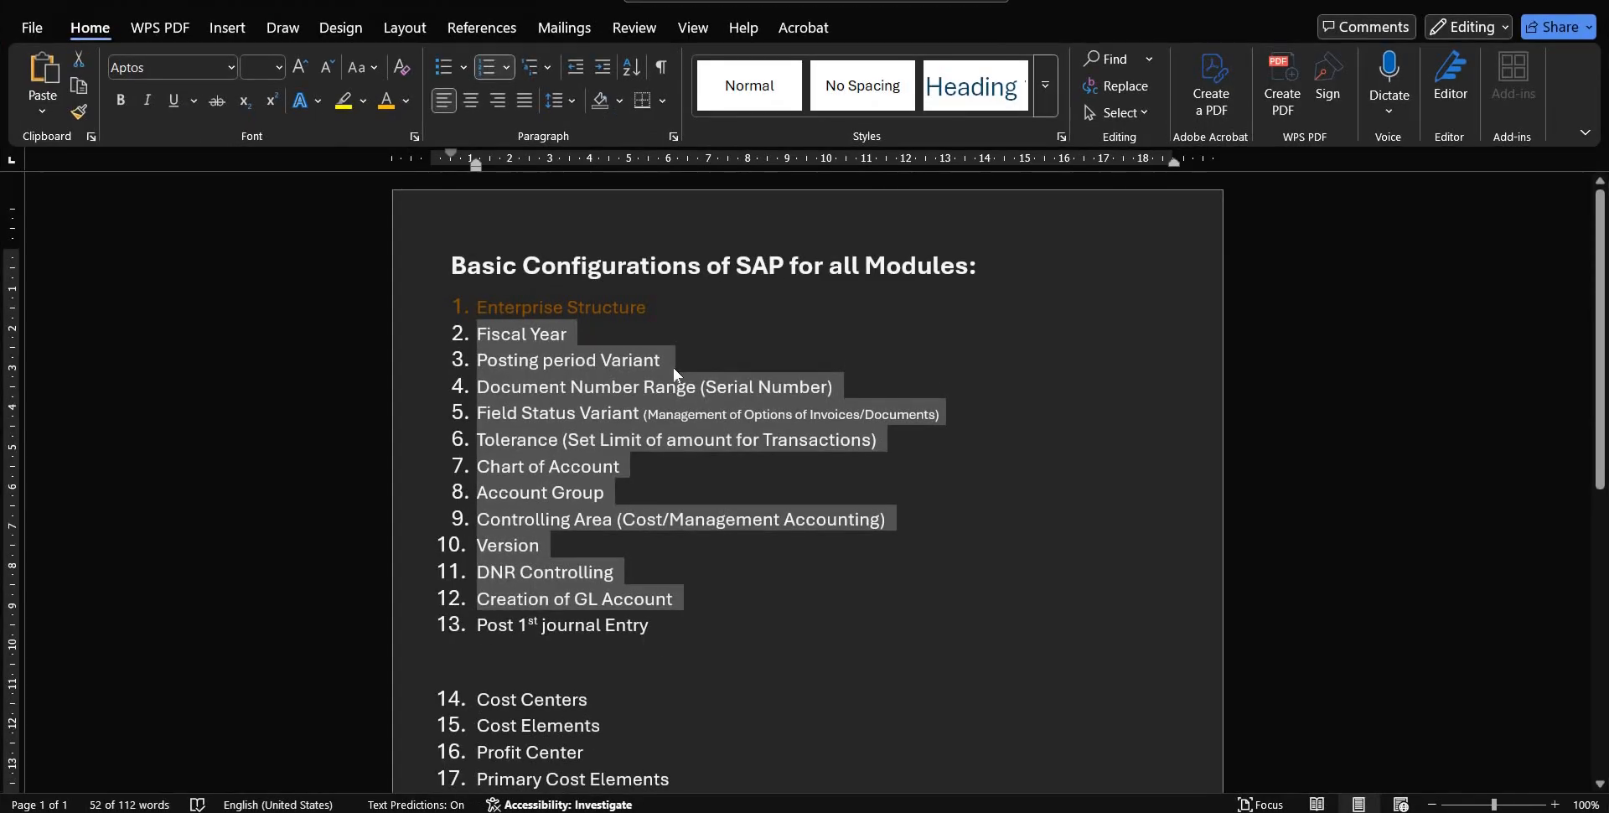
pyautogui.click(672, 362)
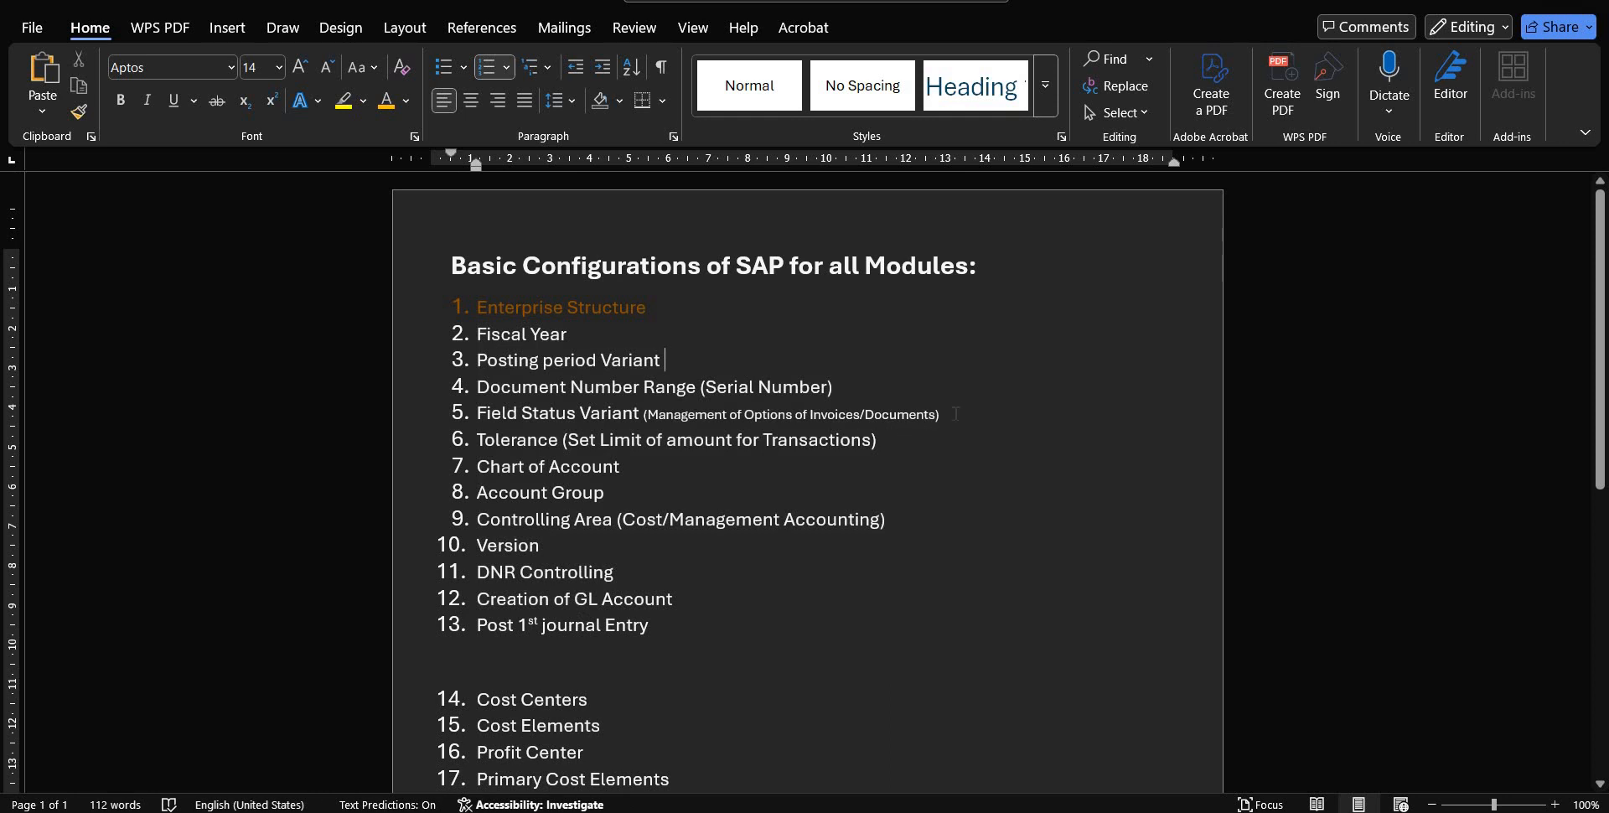
pyautogui.moveTo(939, 414); pyautogui.dragTo(521, 413)
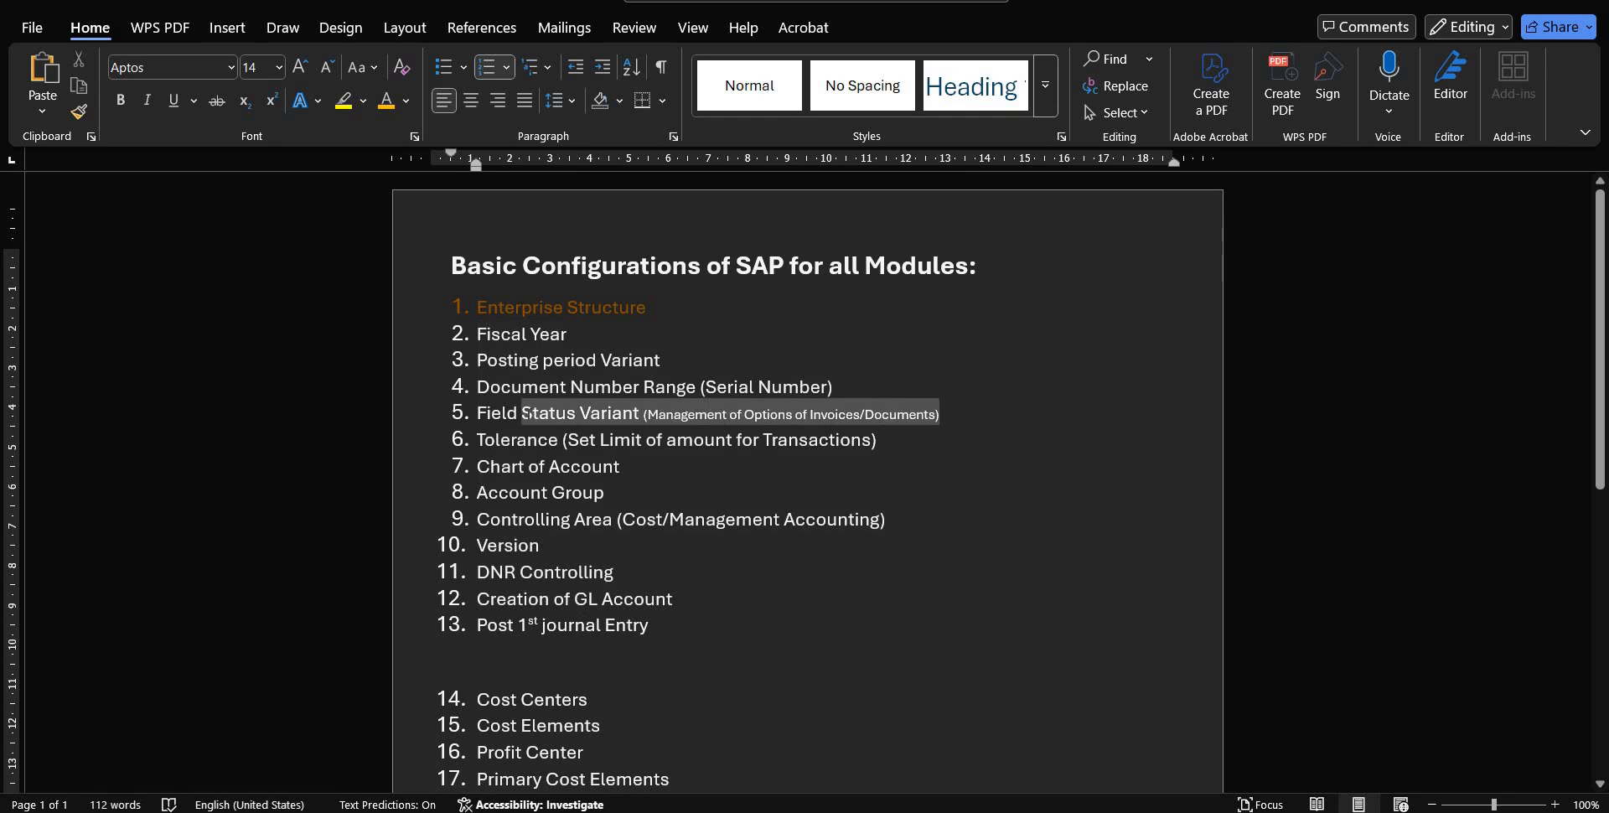
pyautogui.moveTo(266, 424); pyautogui.dragTo(384, 424)
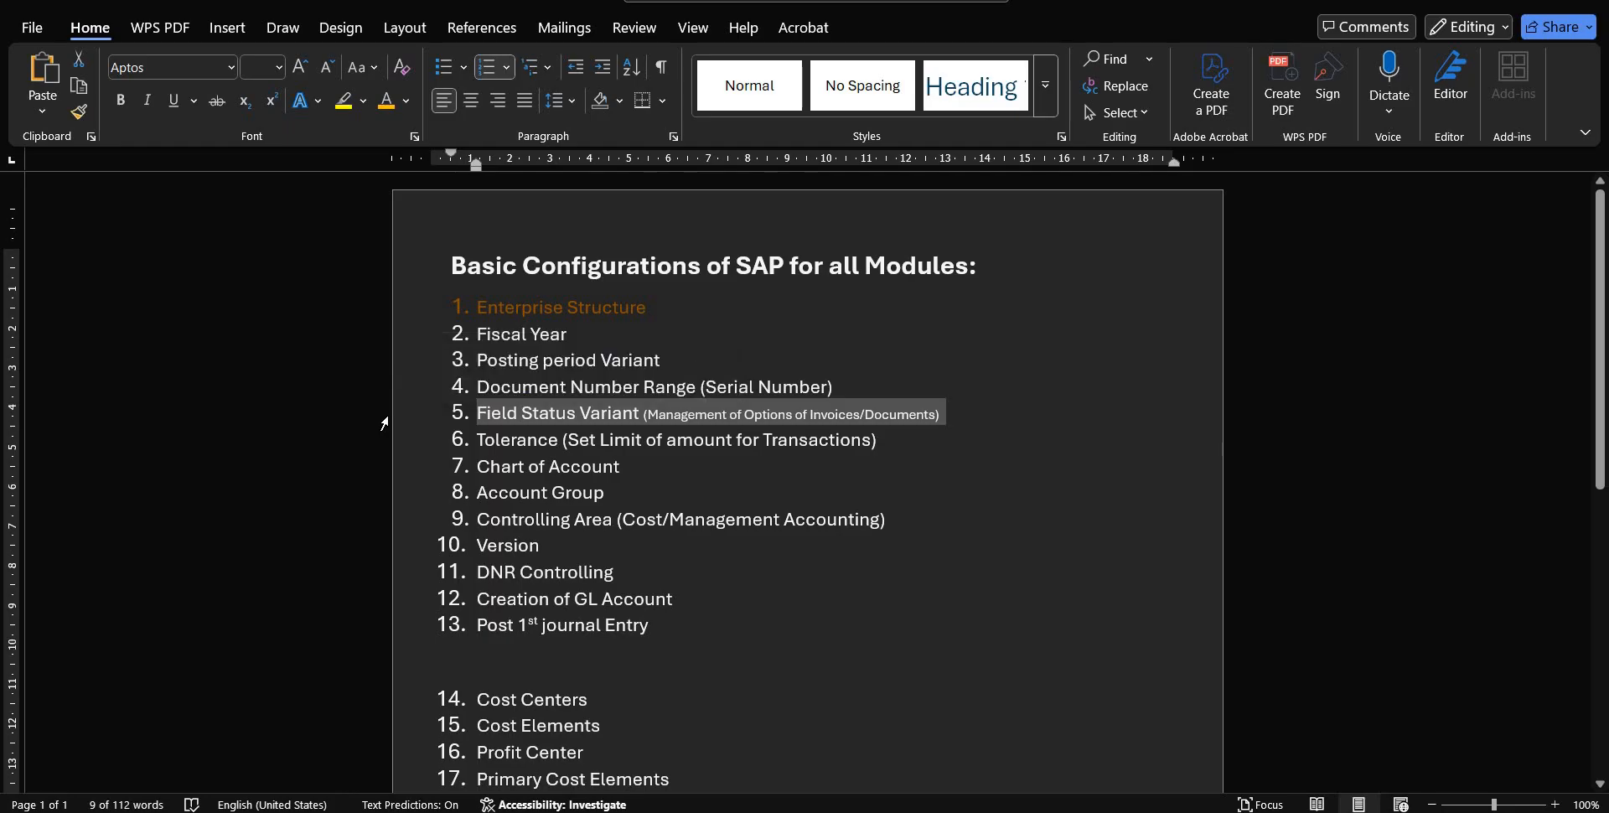
pyautogui.moveTo(573, 340); pyautogui.dragTo(455, 345)
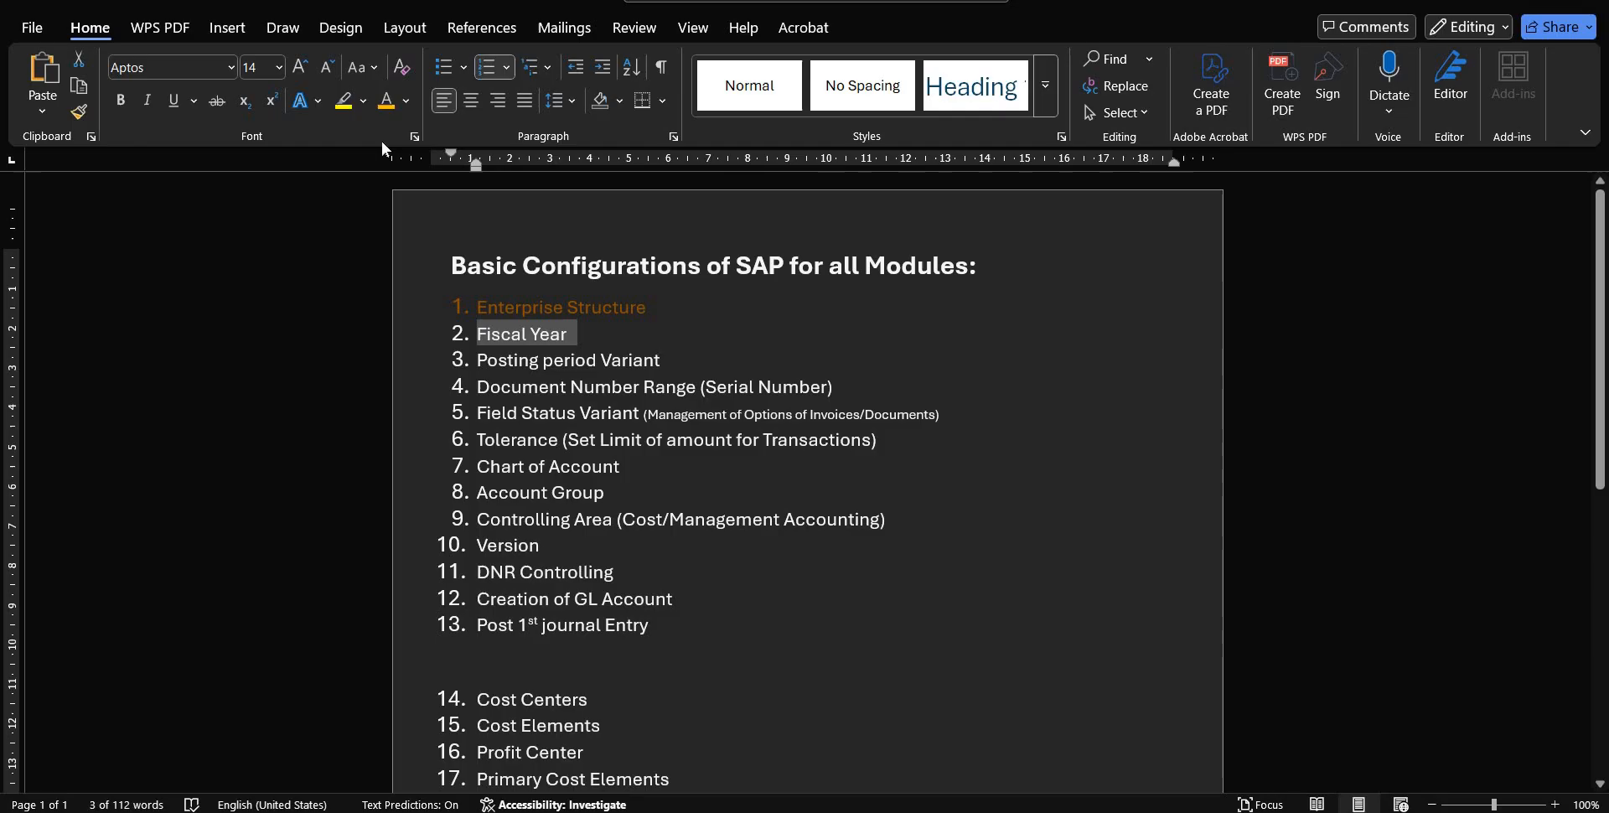
pyautogui.click(386, 101)
pyautogui.click(450, 415)
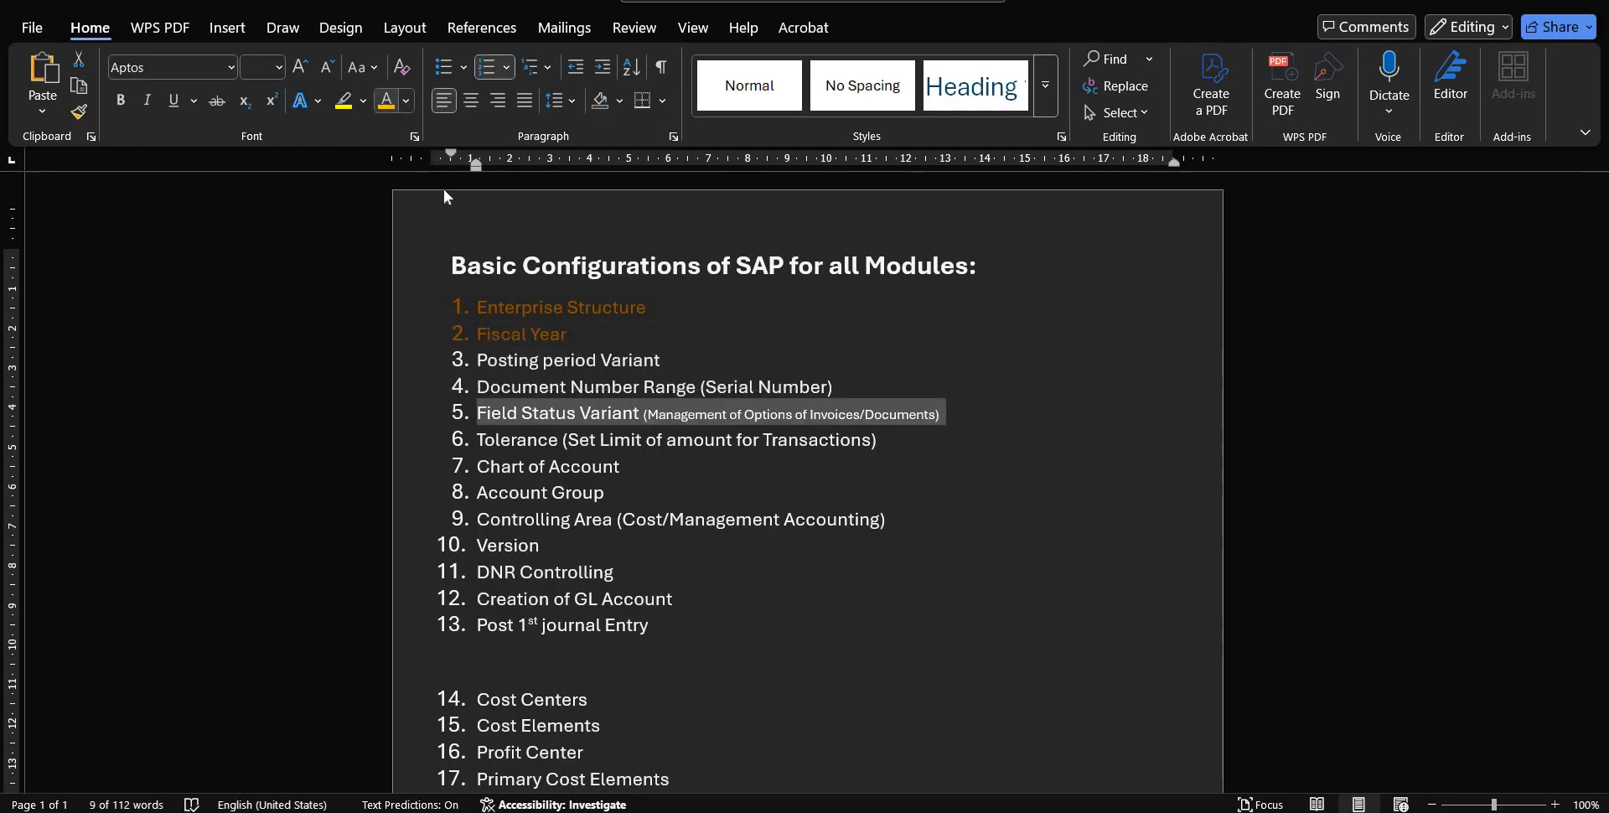
pyautogui.click(387, 101)
pyautogui.click(775, 491)
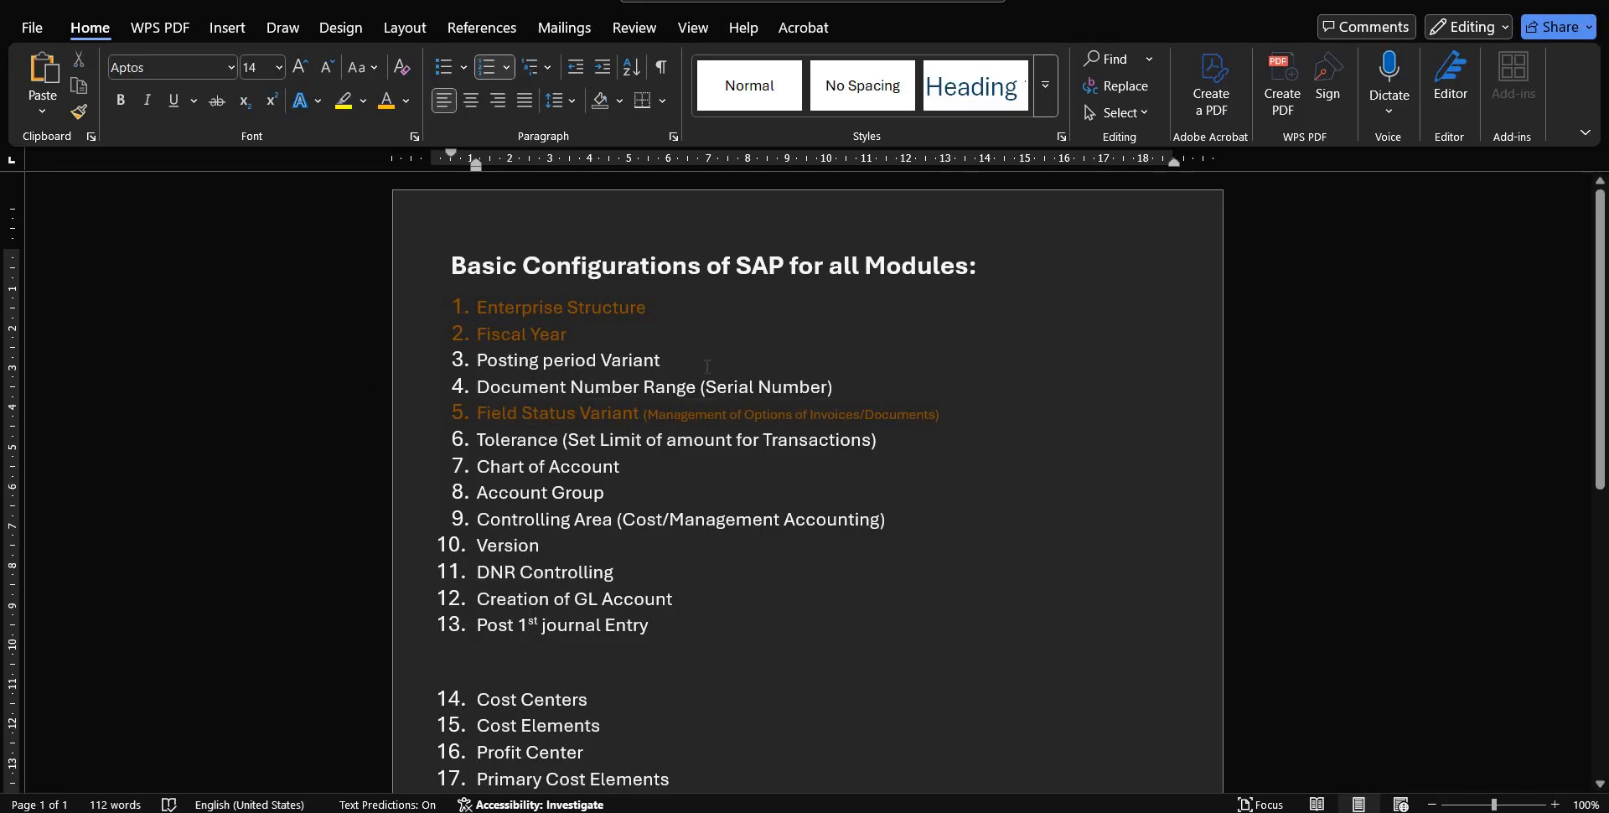
# Add "(Months)" after the Posting period Variant item in the configuration list.
pyautogui.write('(')
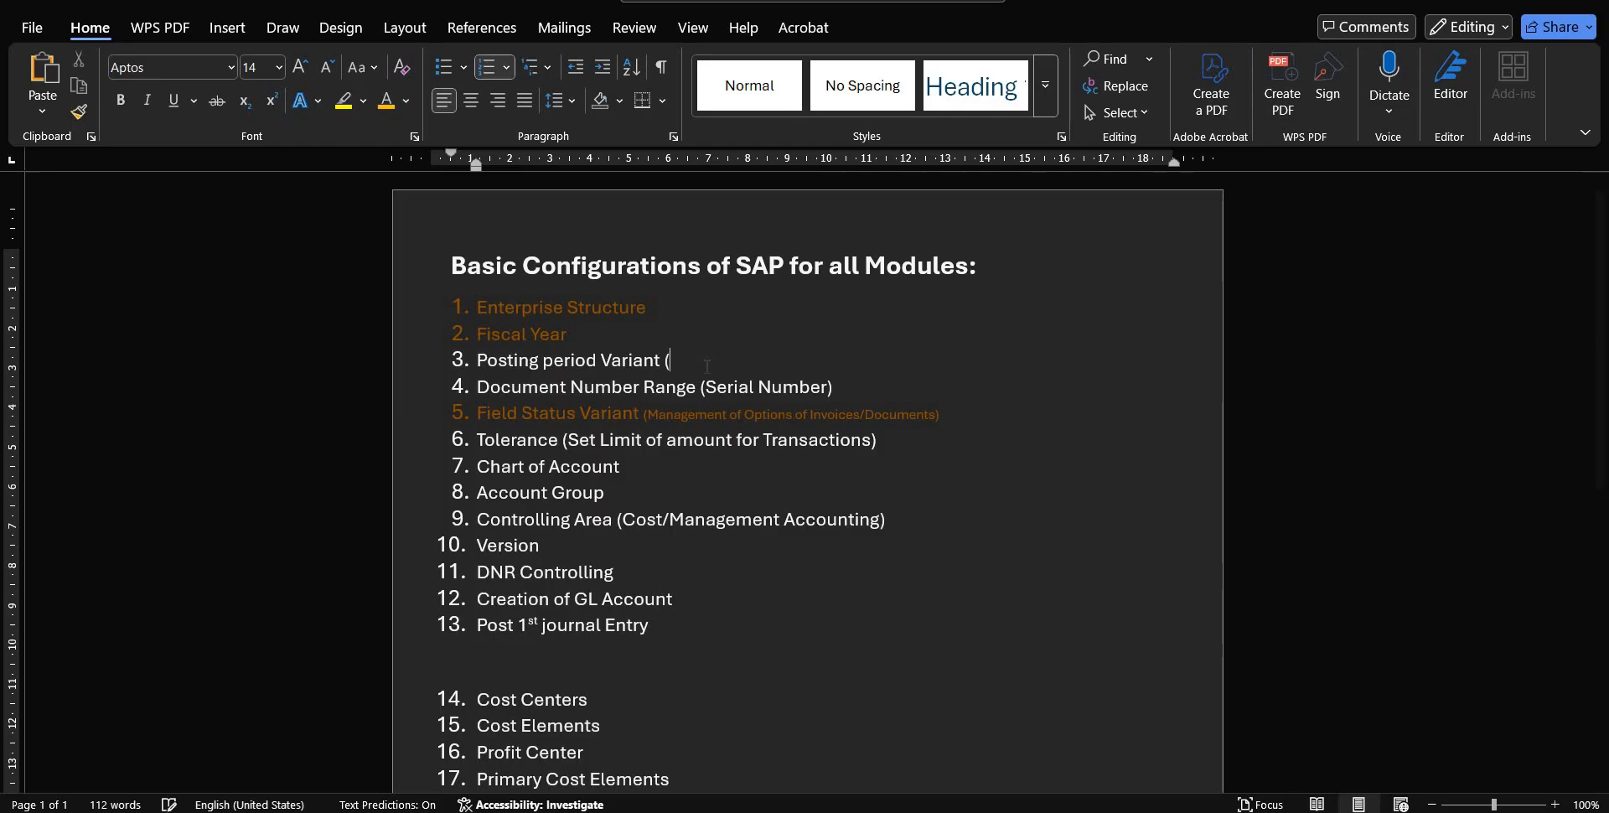
pyautogui.write('Months')
pyautogui.scroll(7, 1485, 743)
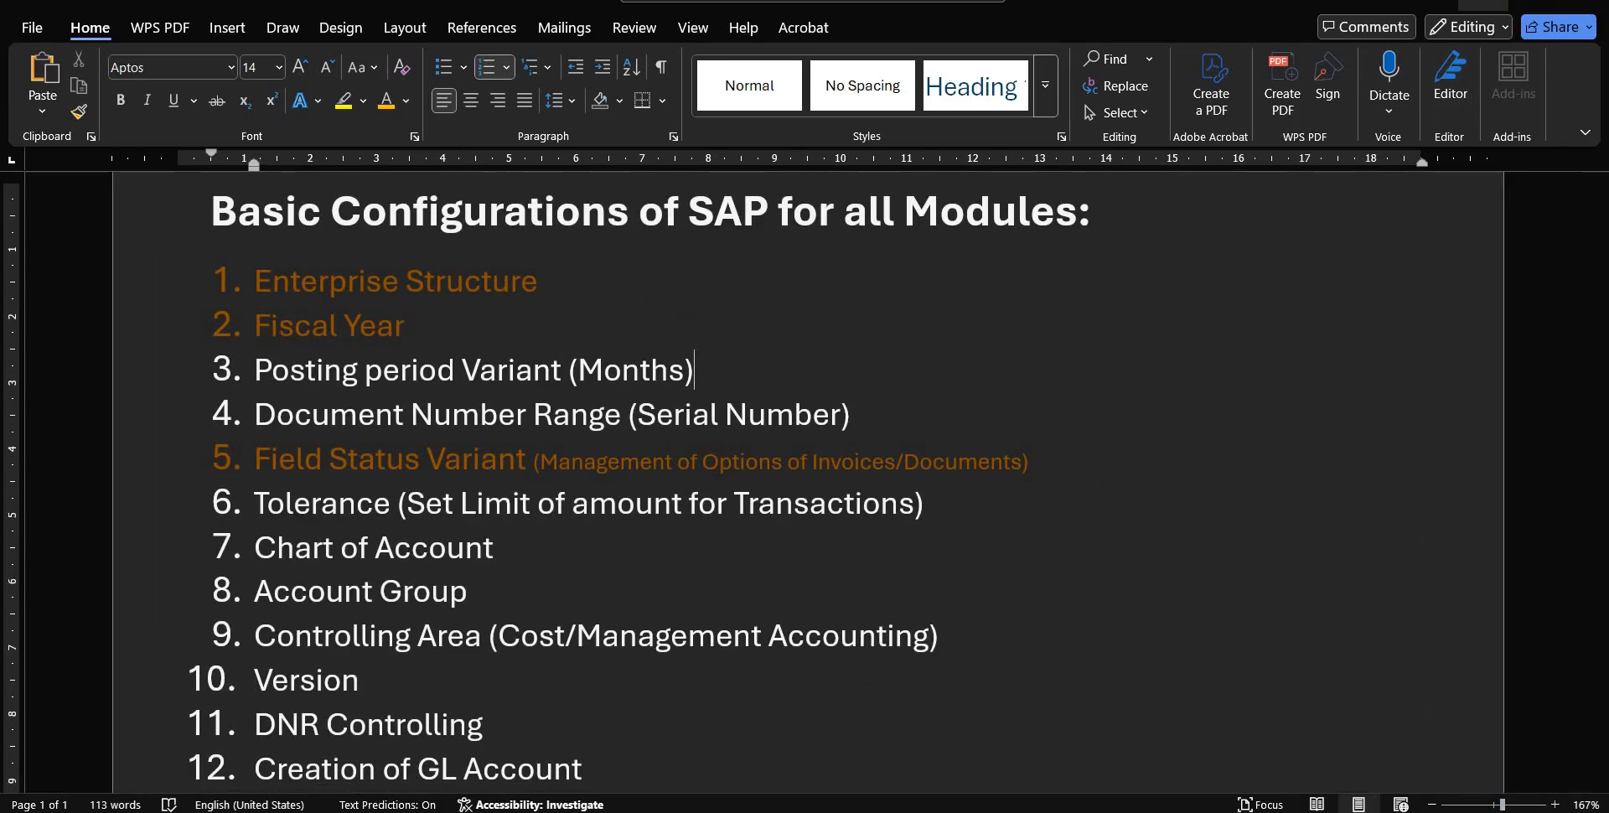
# Switch back to SAP, leave the fiscal year assignment, and open Define Variants for Open Posting Periods.
pyautogui.click(1483, 4)
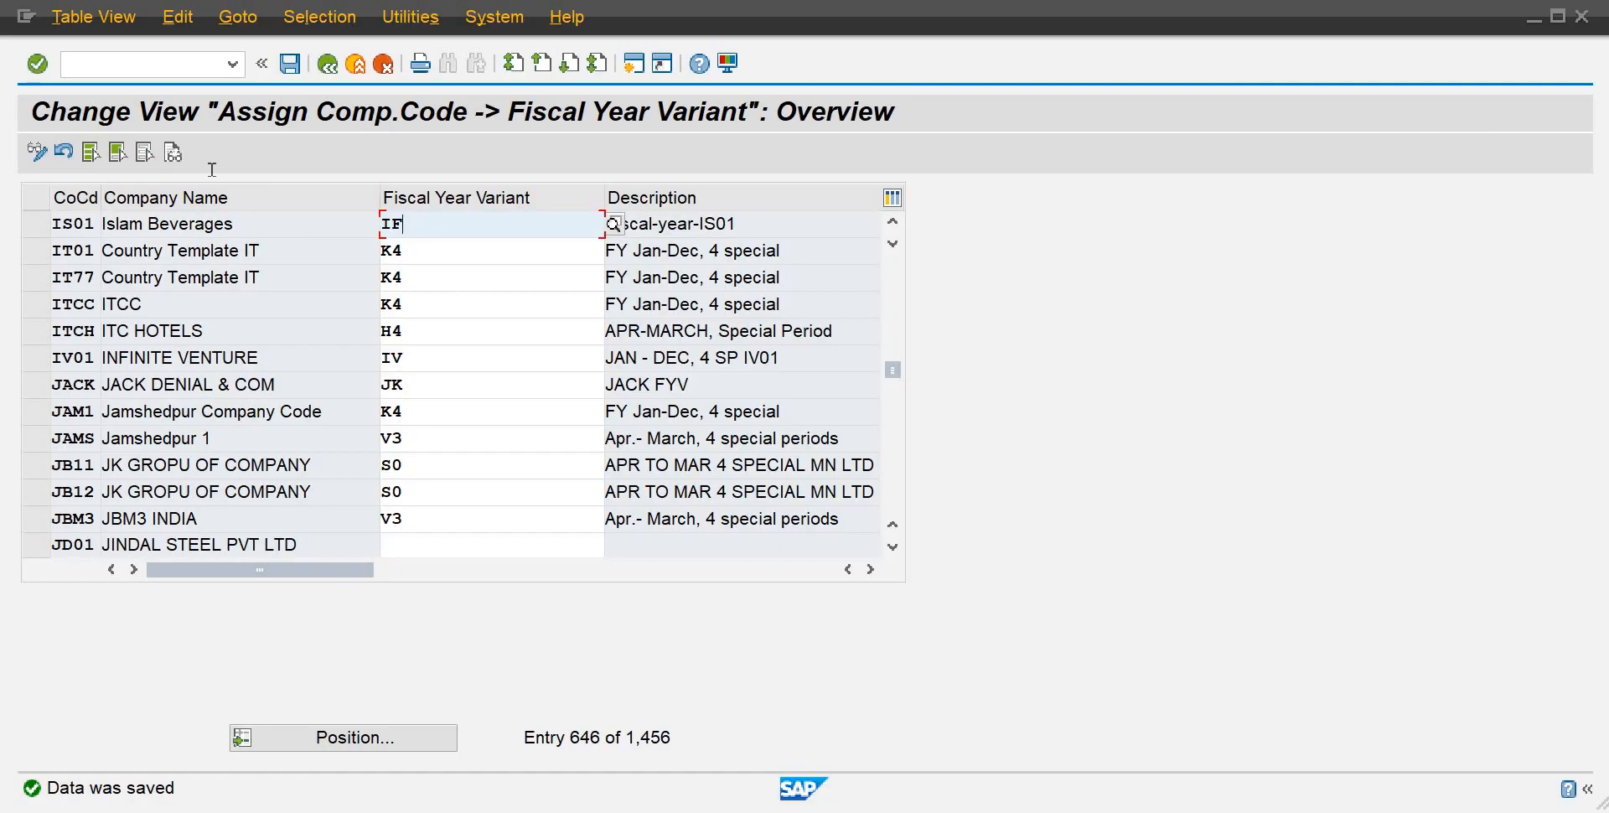
pyautogui.click(326, 65)
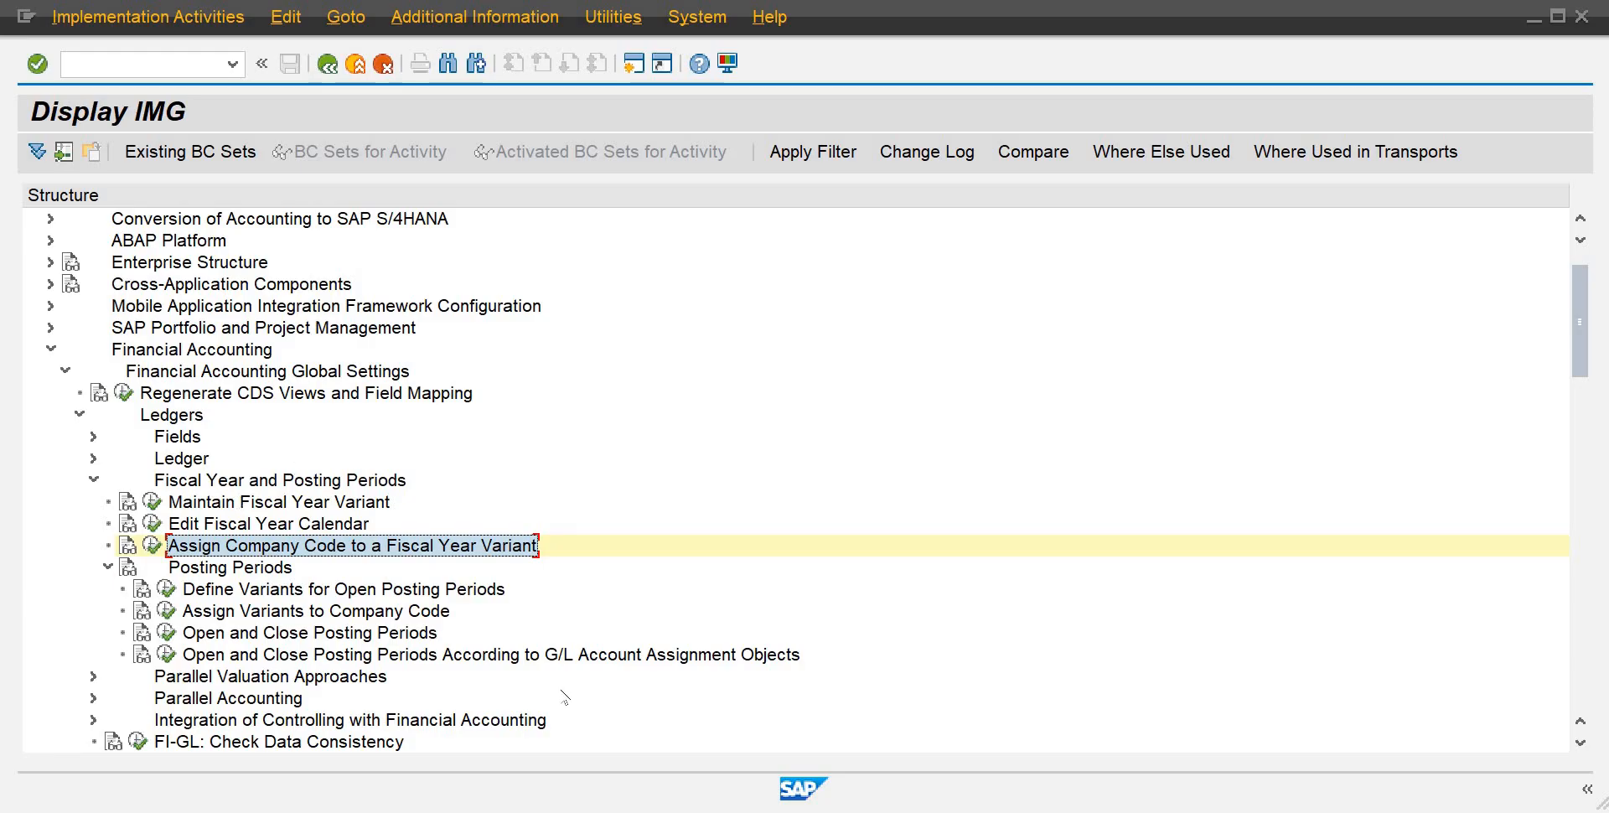
pyautogui.click(363, 591)
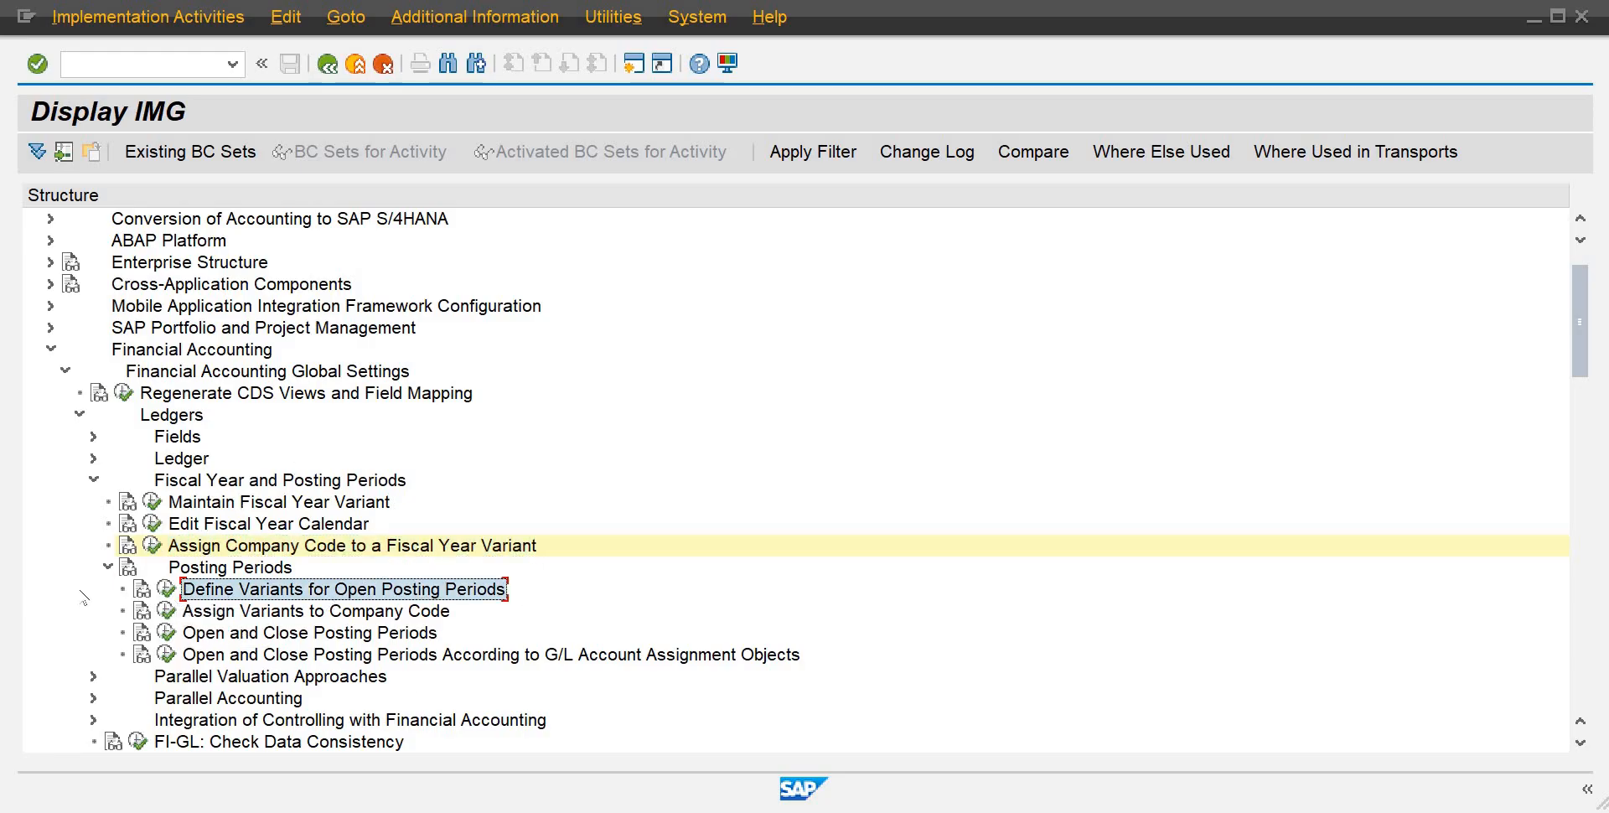
pyautogui.click(166, 589)
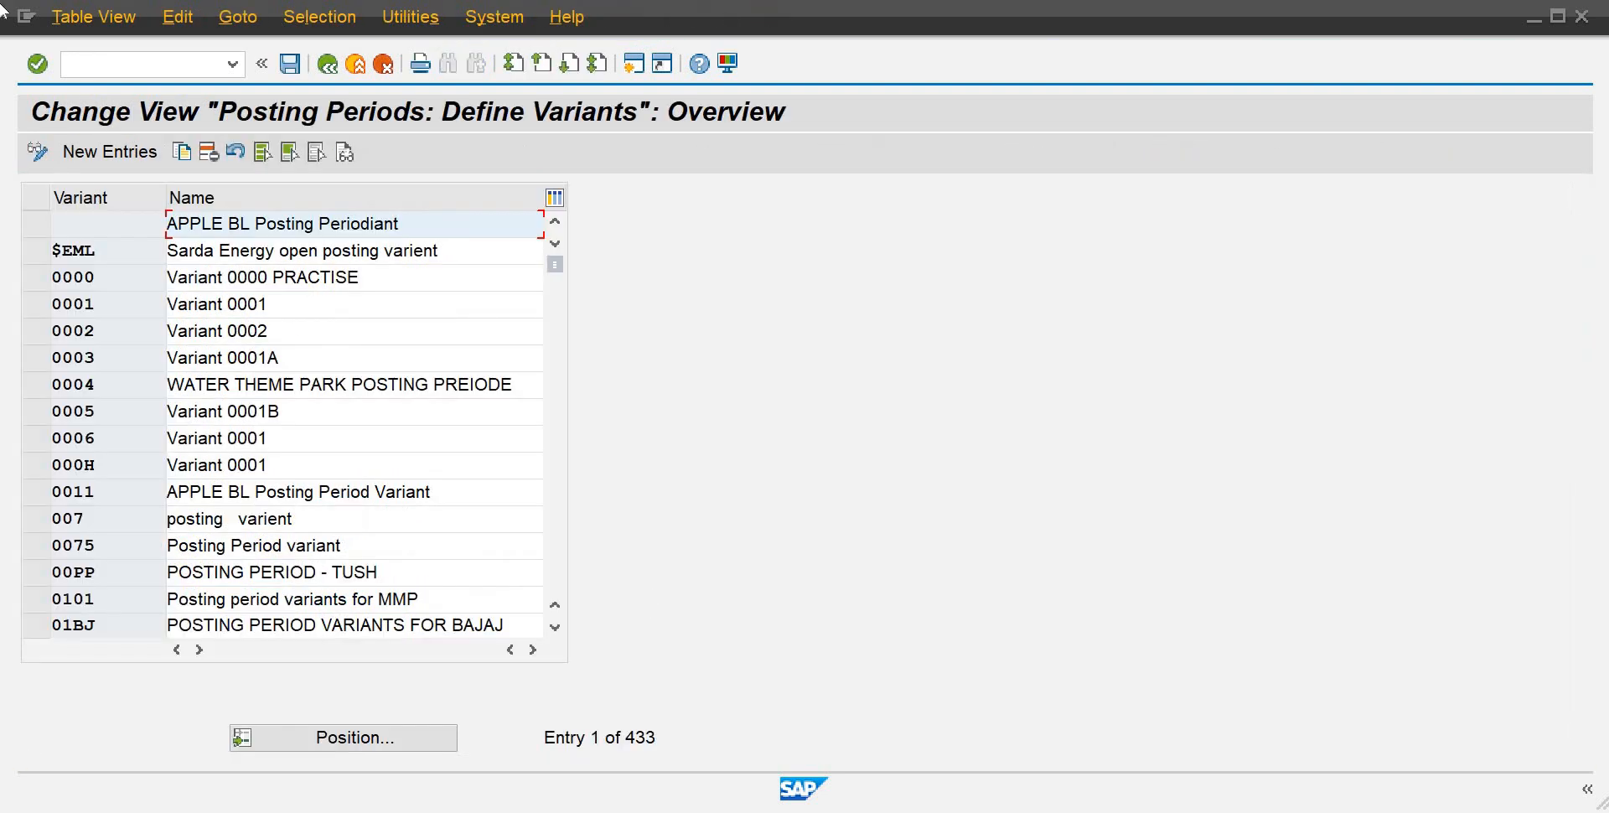
# Enter a new posting period variant with the key PPVI and the name IS01.
pyautogui.click(130, 156)
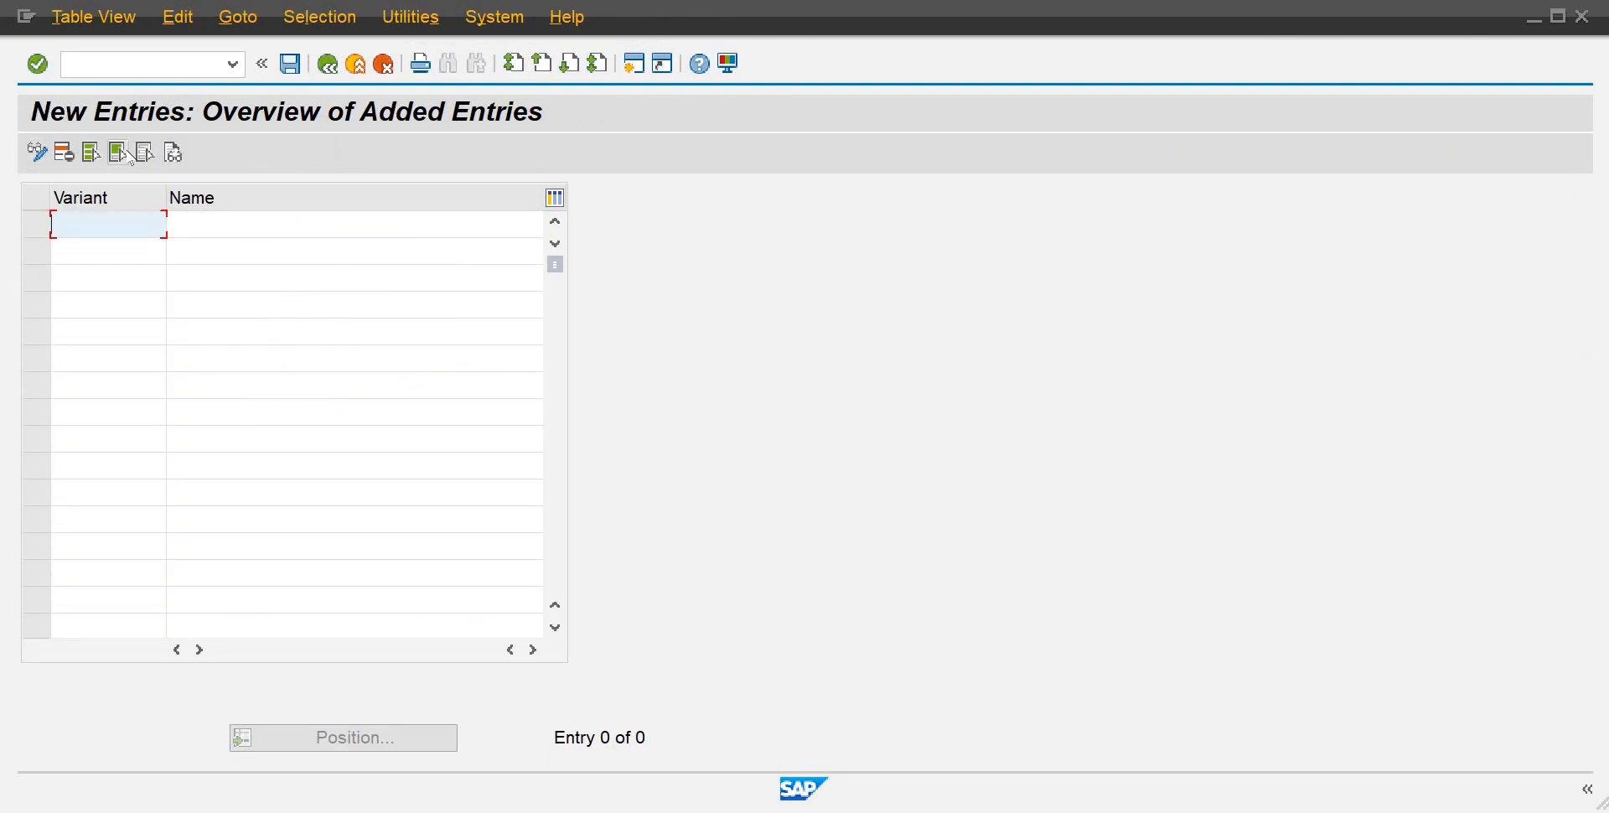
pyautogui.write('ppvi')
pyautogui.press('Tab')
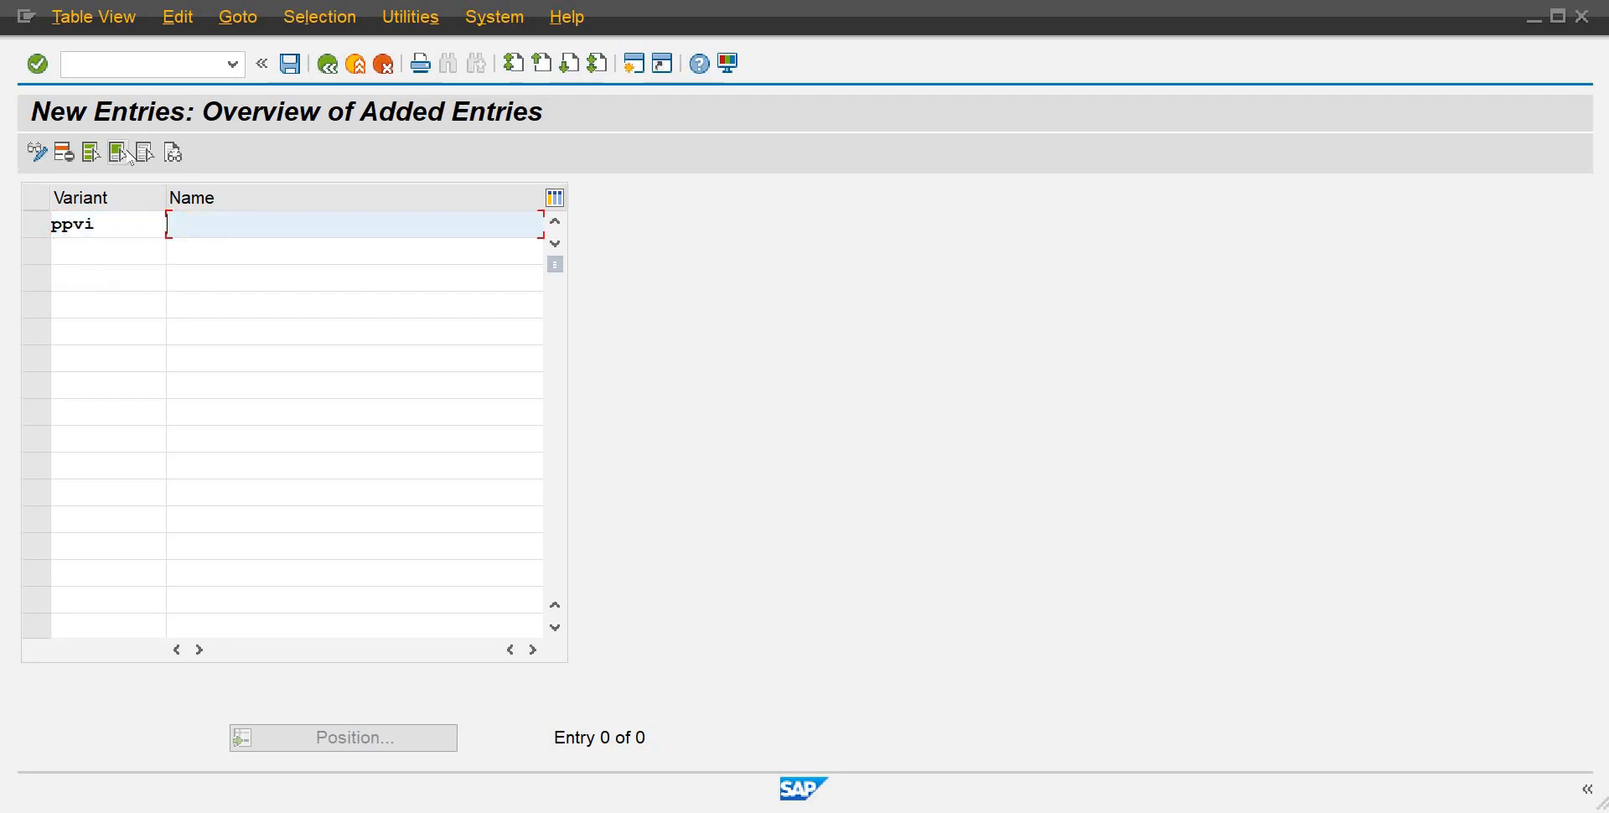
pyautogui.write('IS01')
pyautogui.press('Return')
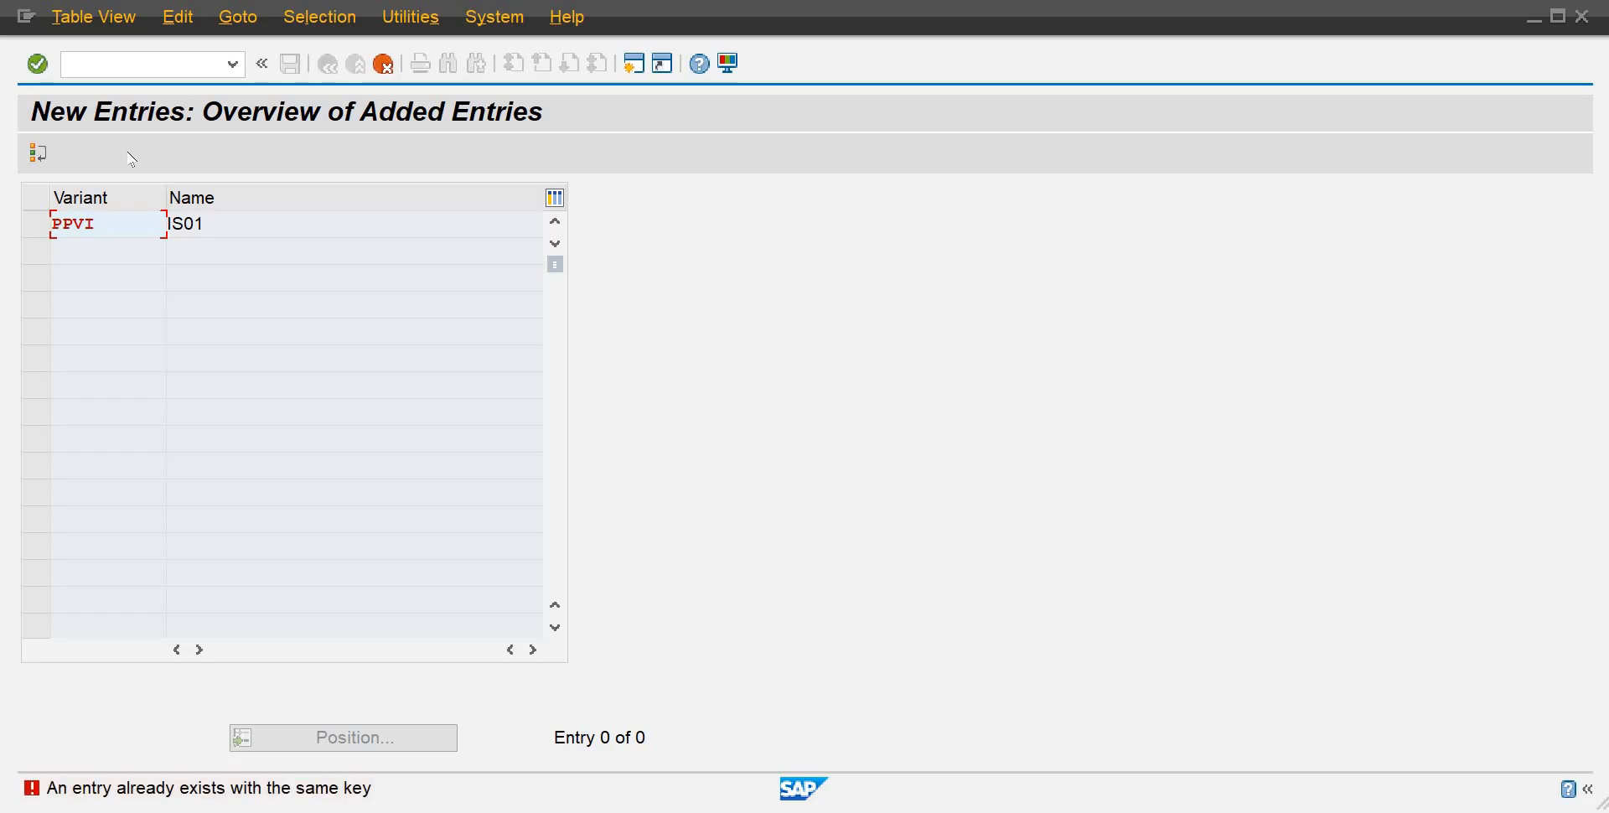
# Change the new posting period variant's key to IPPV and save the entry.
pyautogui.press('Delete')
pyautogui.press('Delete')
pyautogui.write('ip')
pyautogui.press('Return')
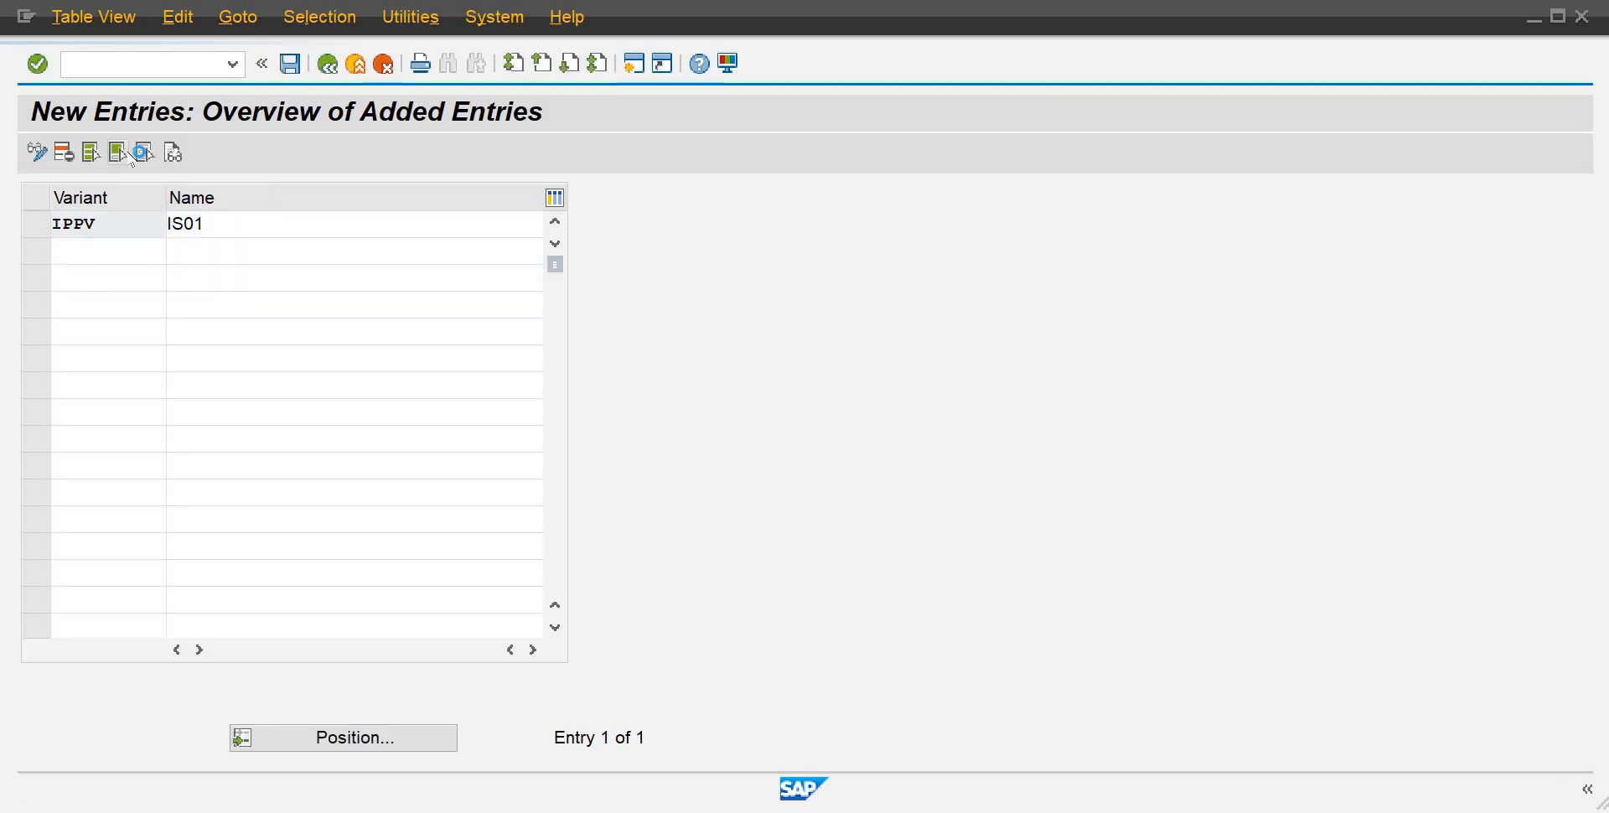
pyautogui.press('Return')
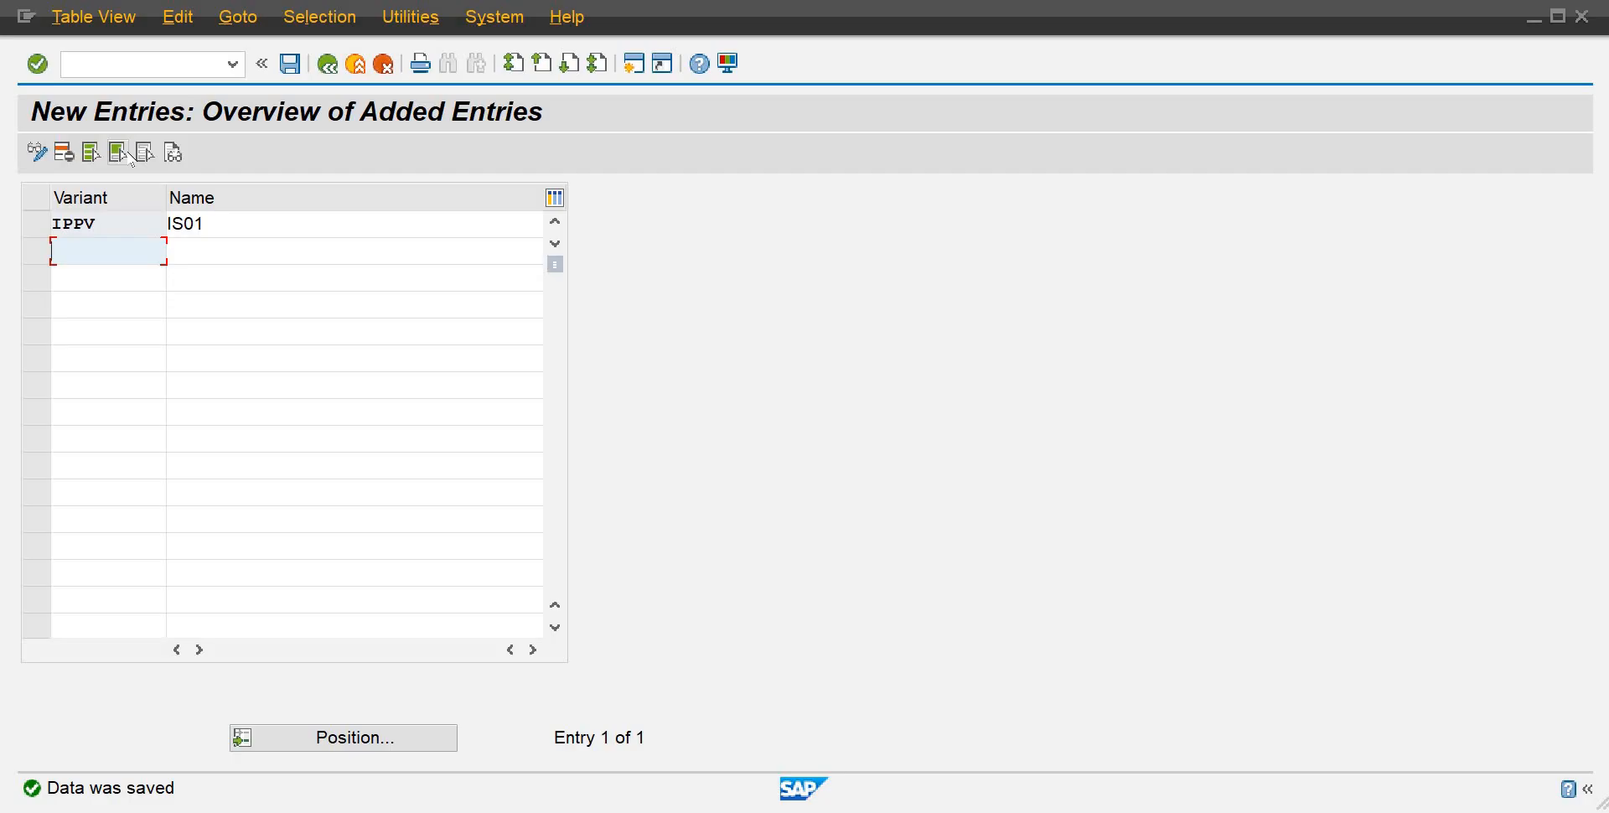
# Return to the IMG, open Assign Variants to Company Code, and position the list on company code IS01.
pyautogui.press('F3')
pyautogui.press('F3')
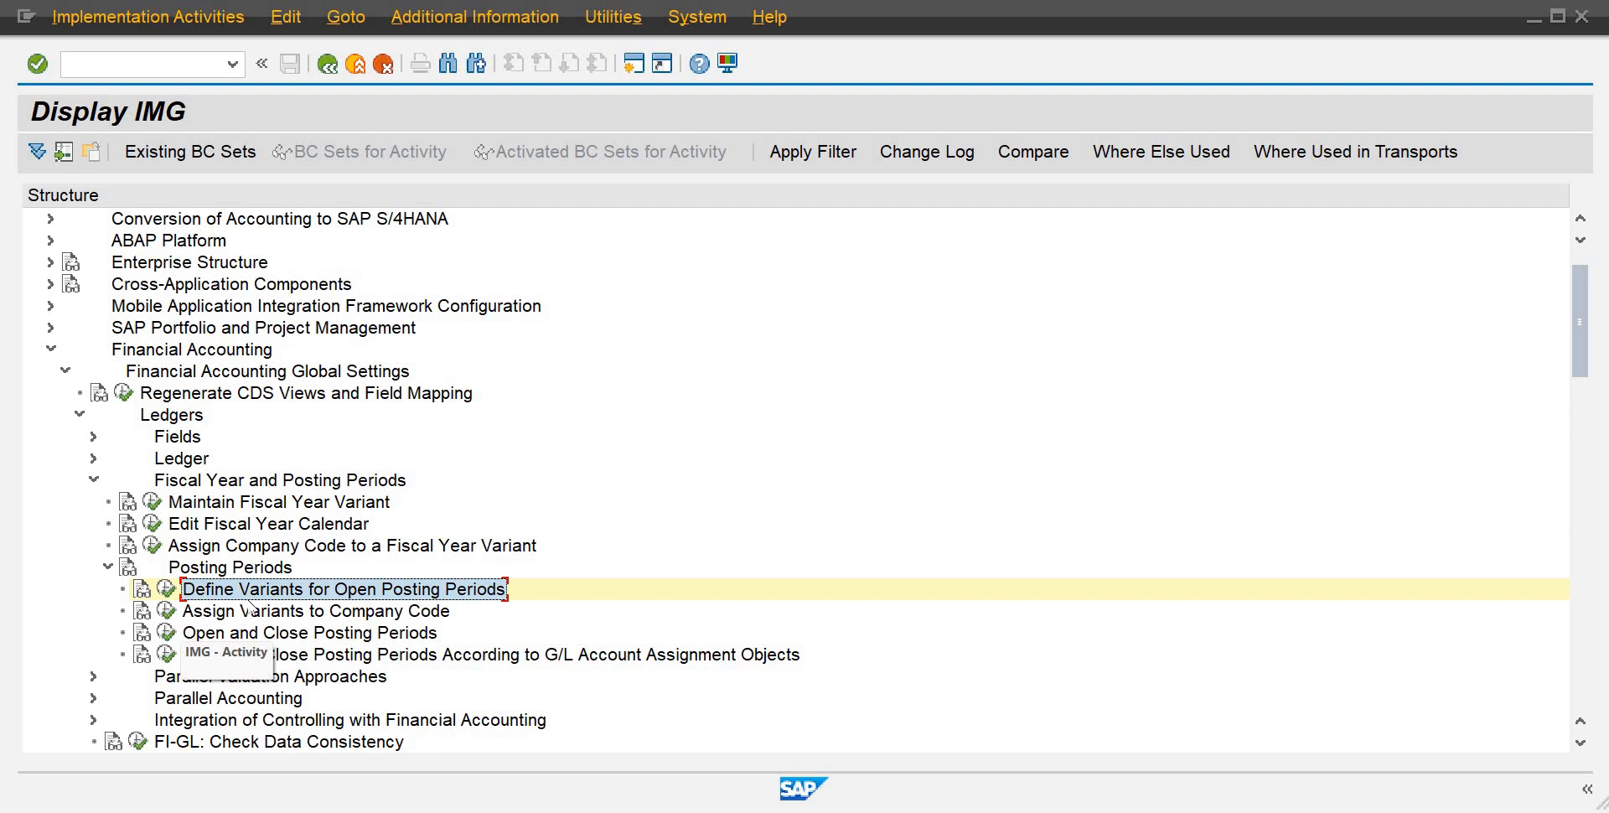
pyautogui.click(165, 610)
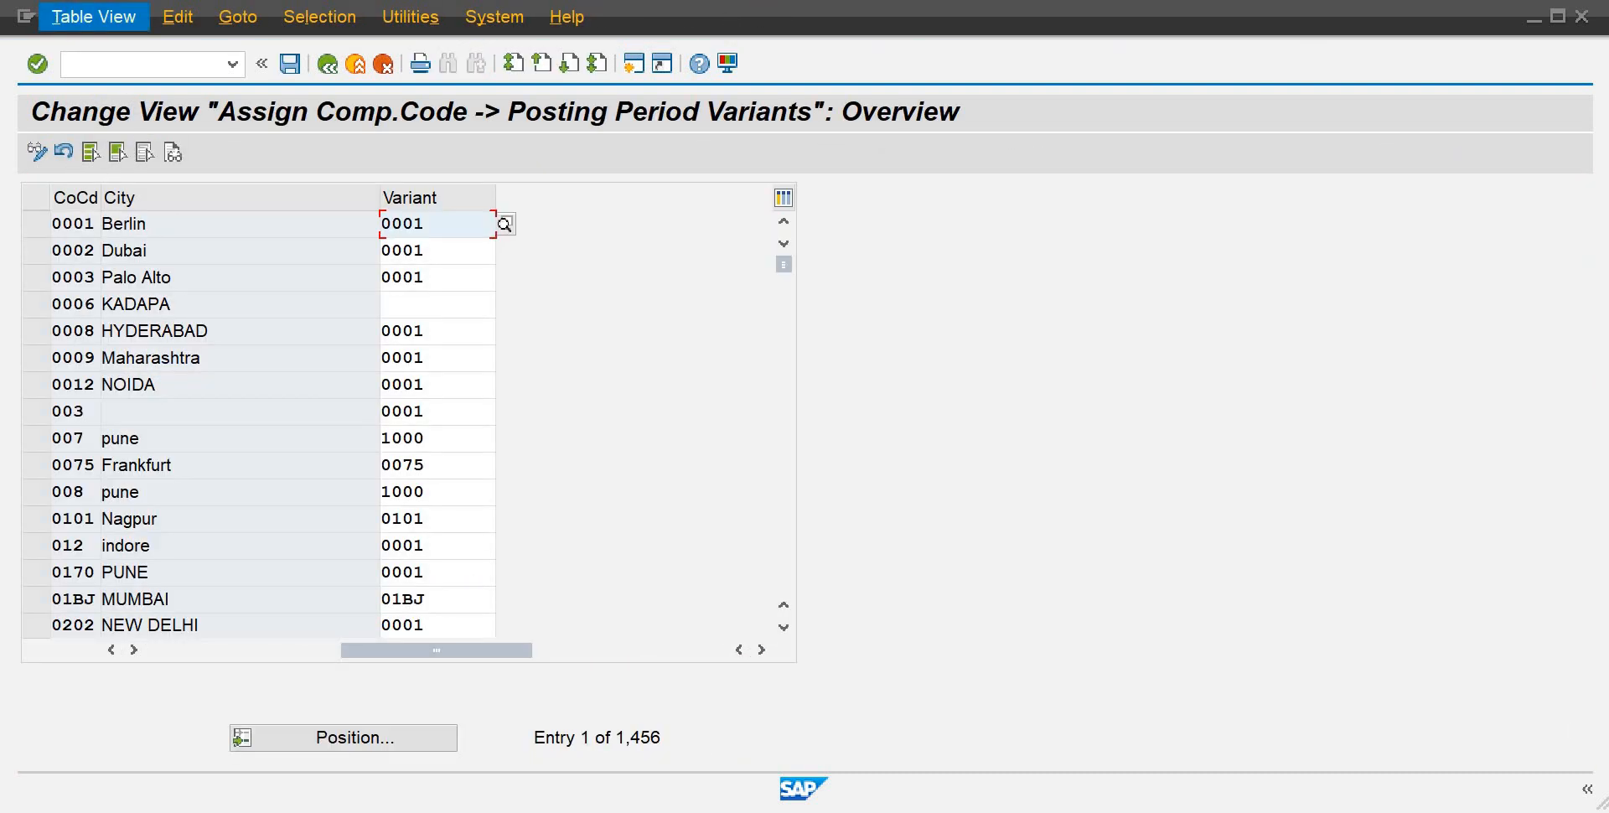
pyautogui.click(754, 570)
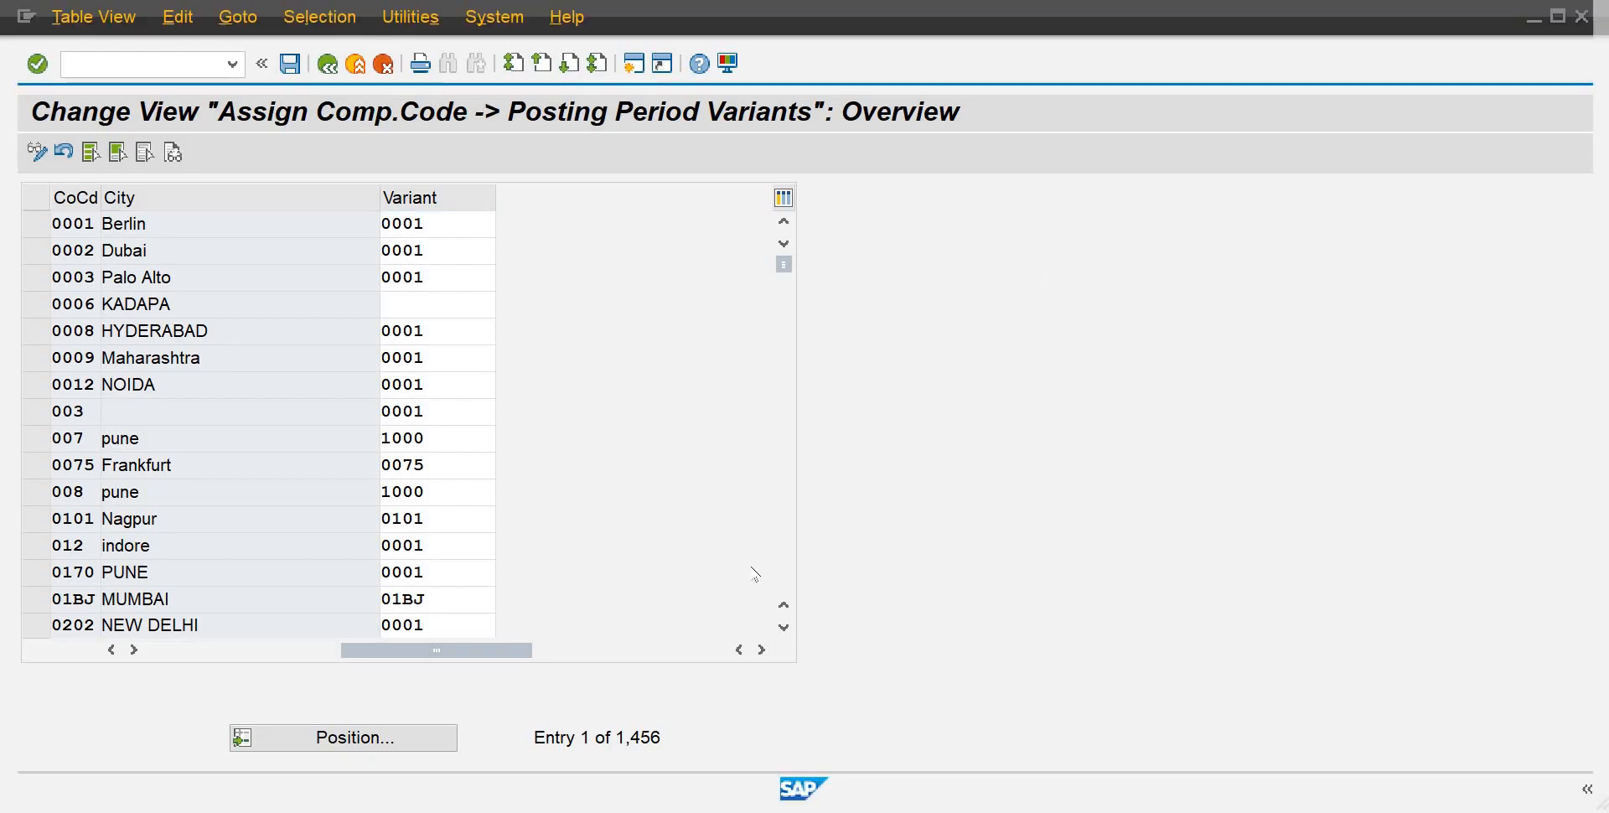
pyautogui.click(408, 744)
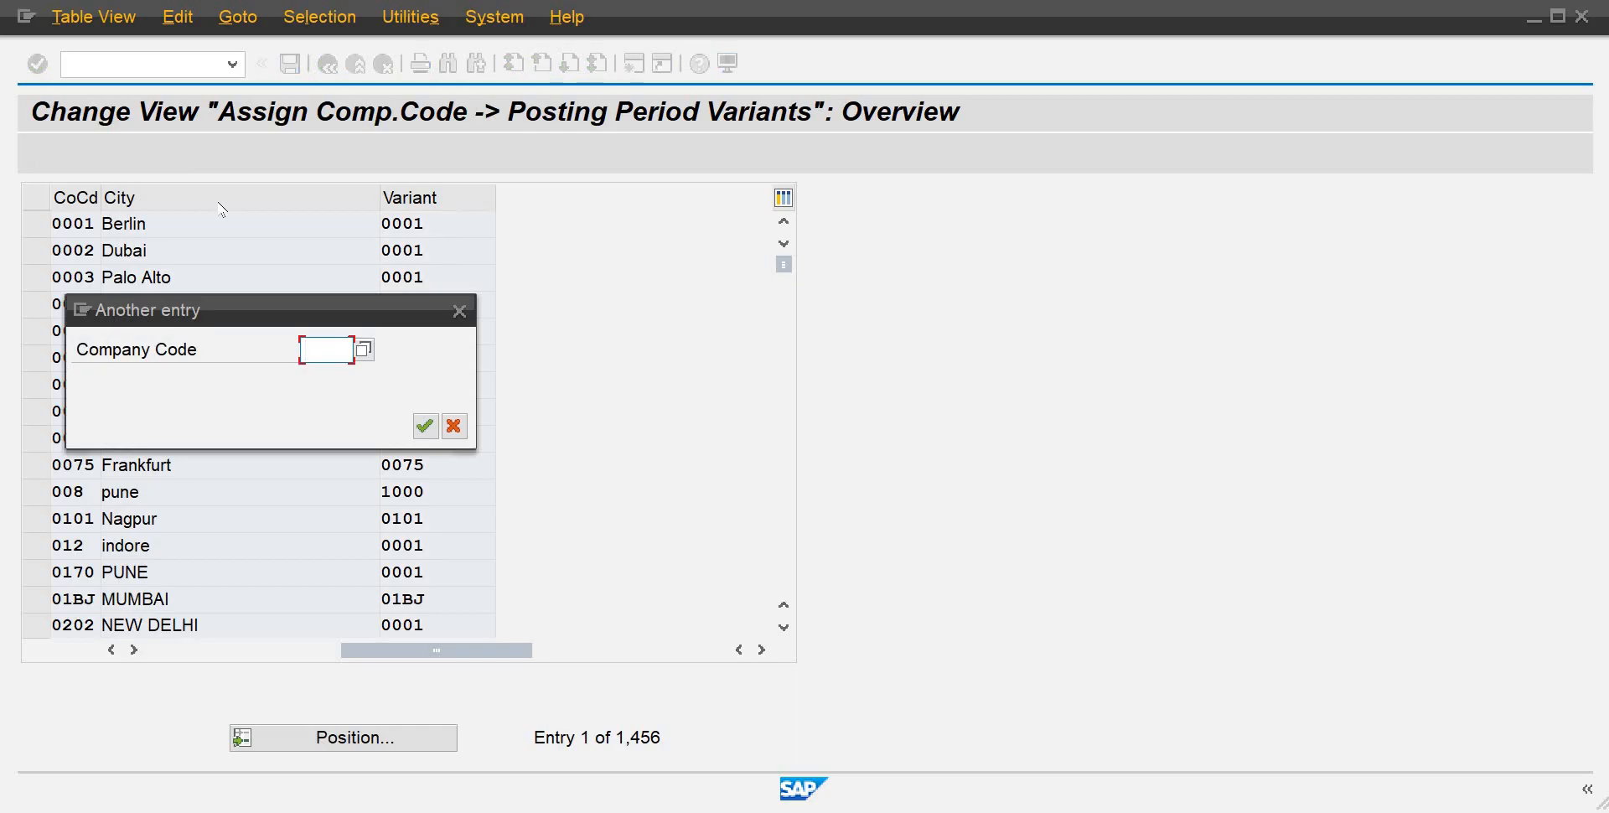
pyautogui.write('is01')
pyautogui.press('Return')
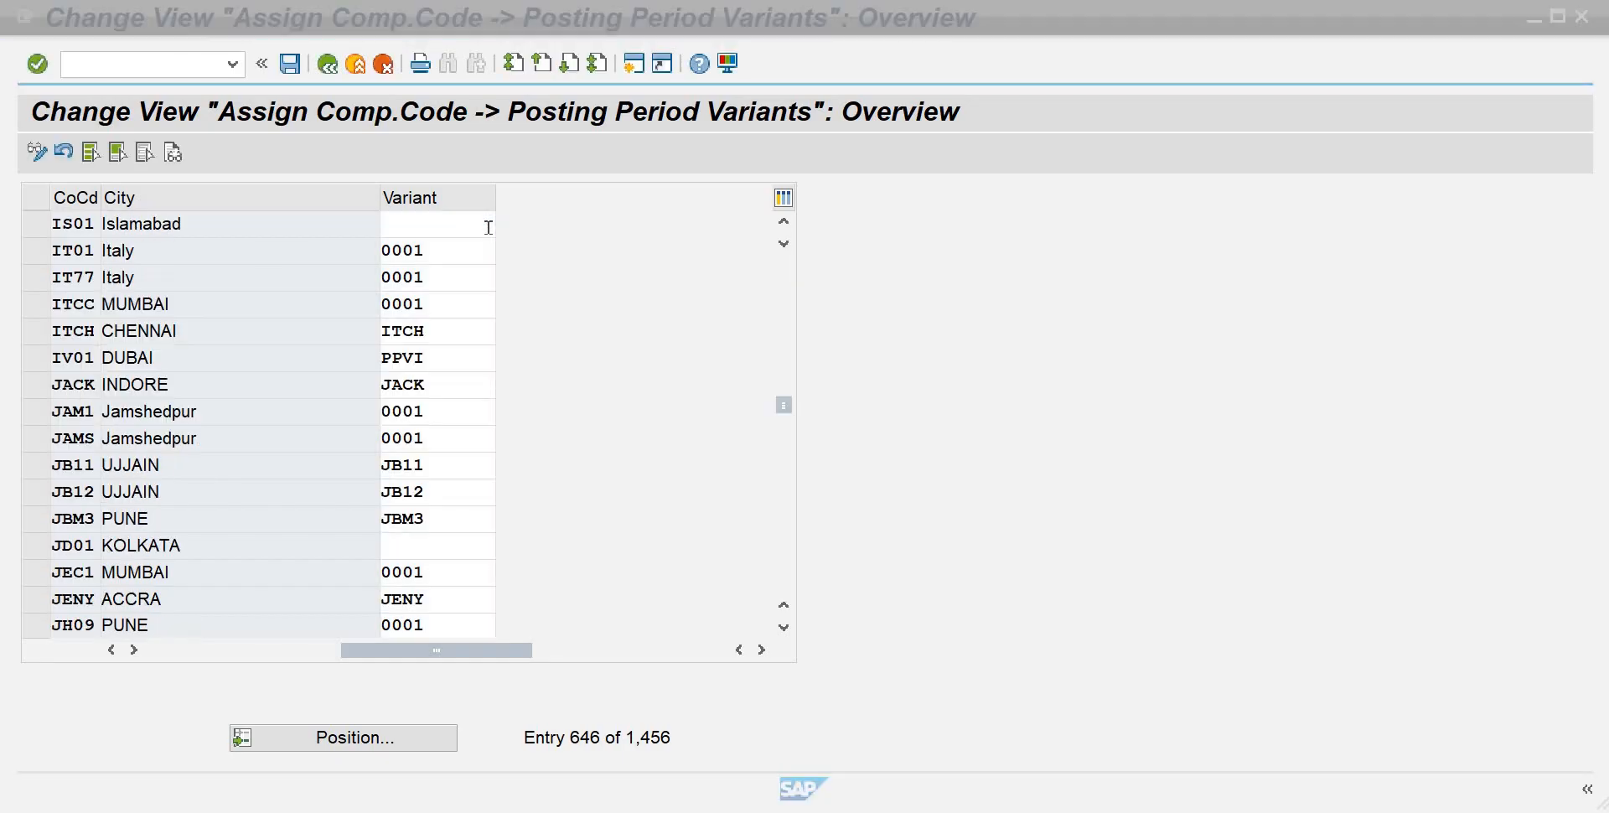
# Assign posting period variant IPPV to company code IS01.
pyautogui.click(488, 227)
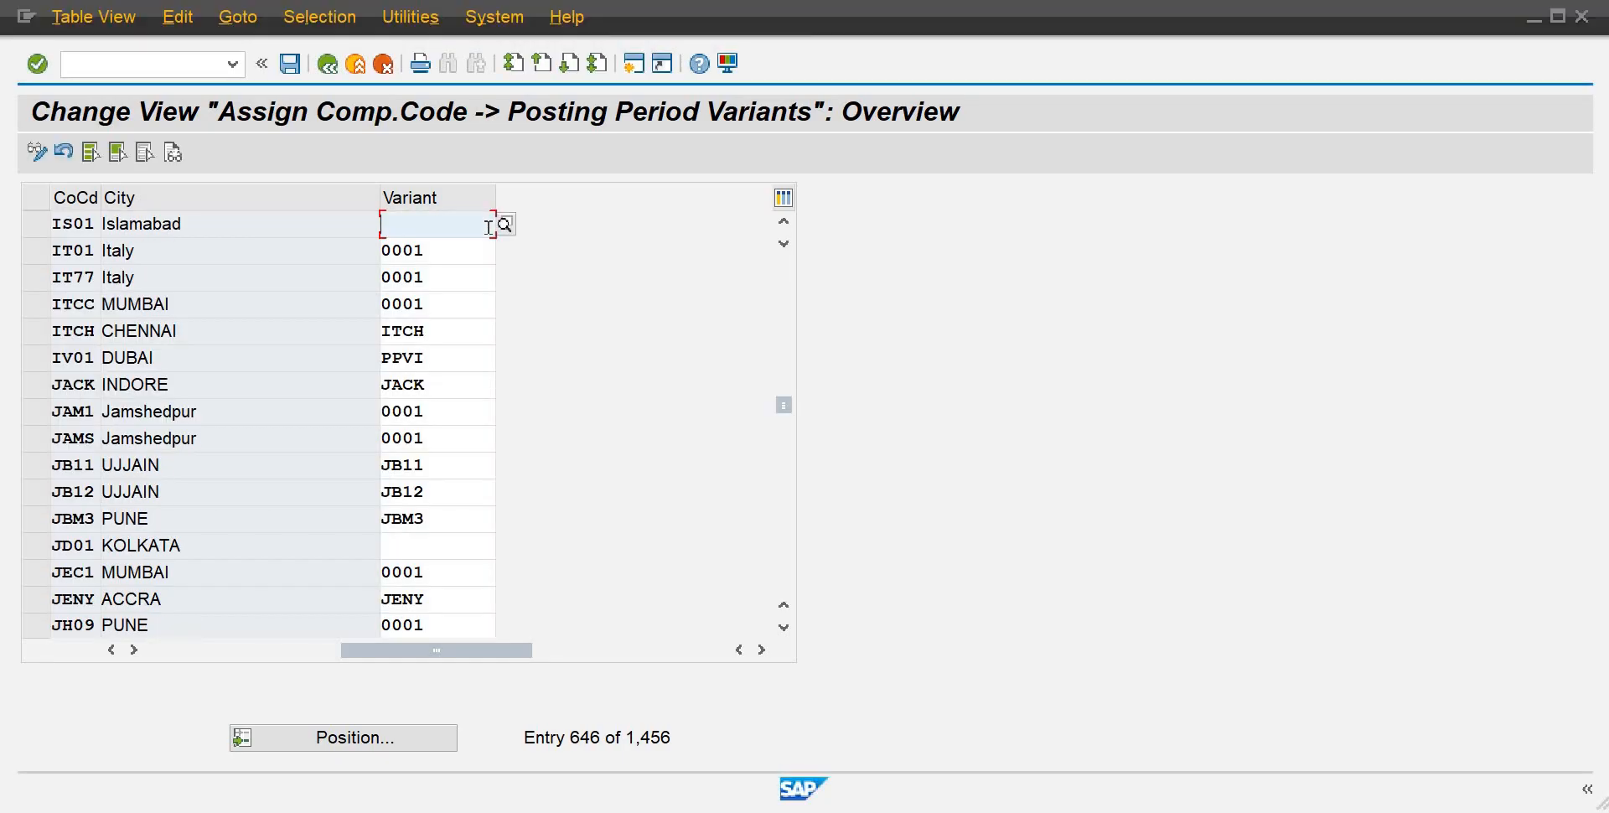
pyautogui.write('ippv')
pyautogui.press('Return')
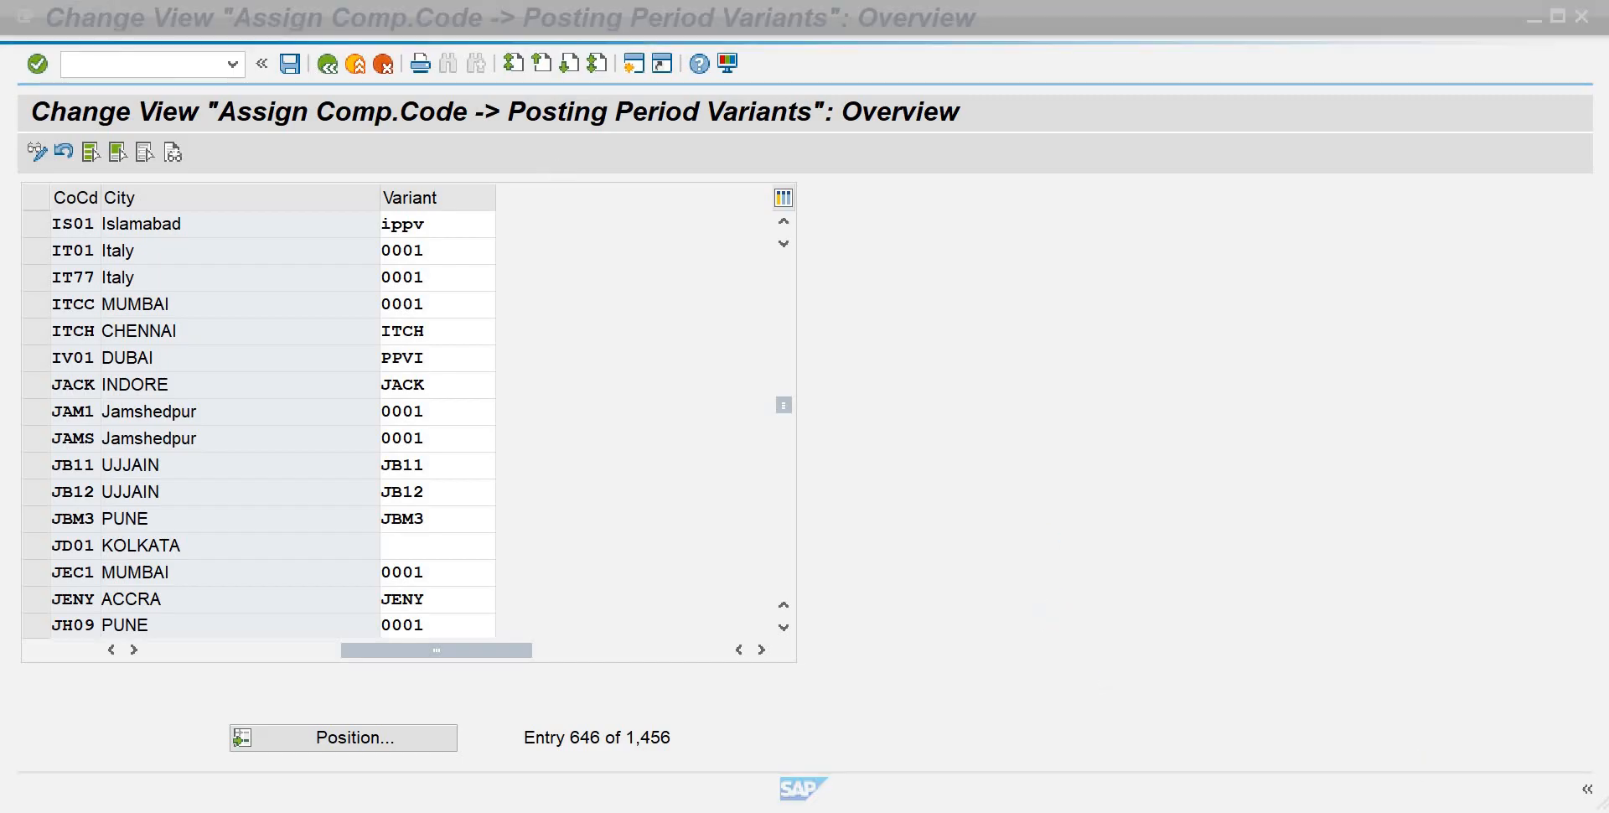
# Check the computer's Wi-Fi connection in the system quick settings and return to the posting period variant assignment.
pyautogui.click(1445, 812)
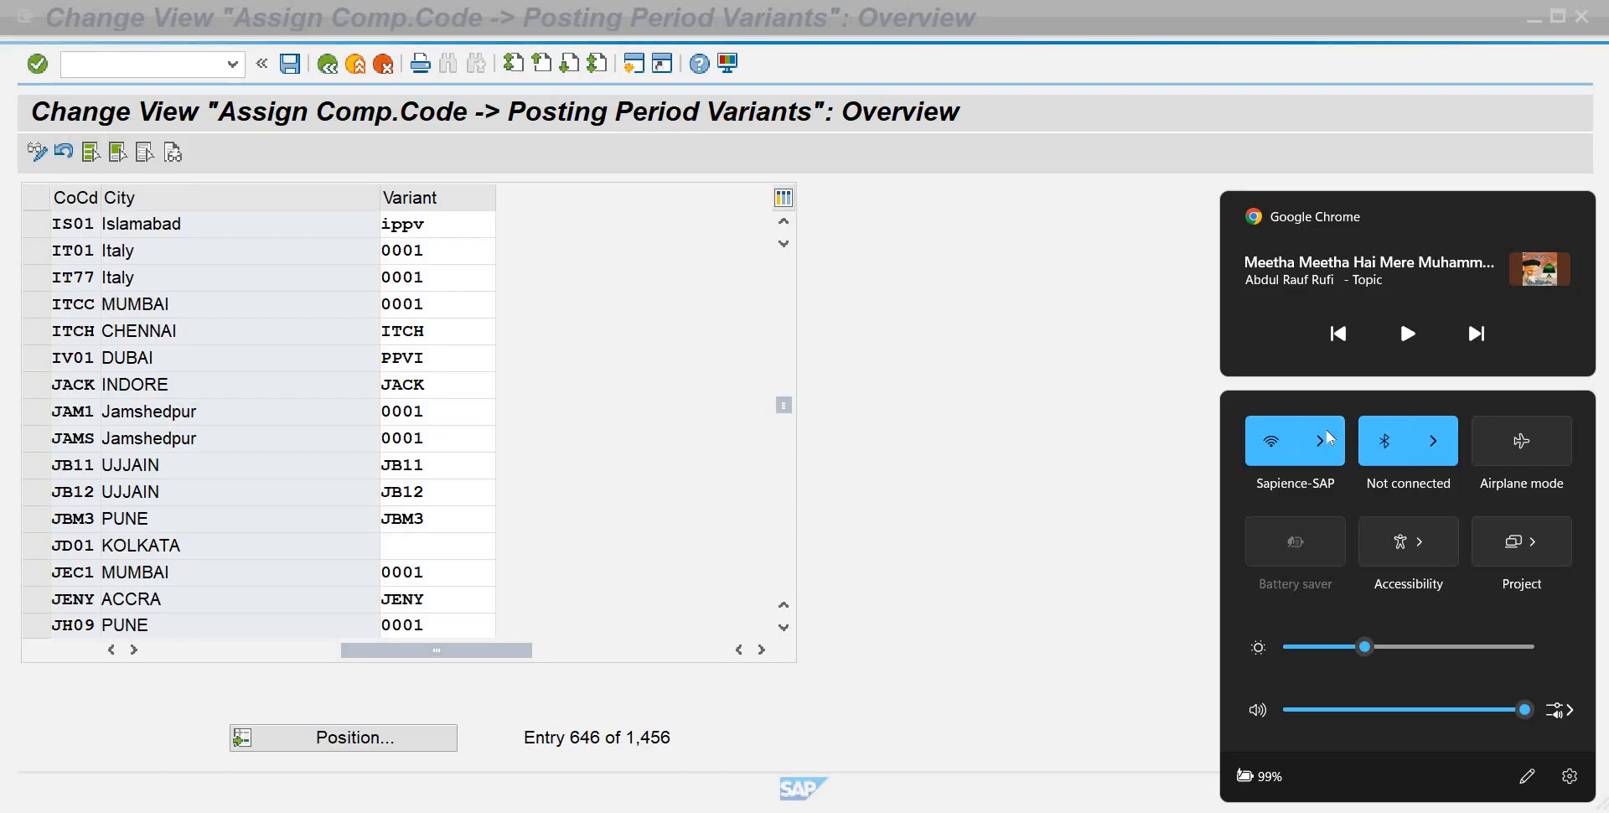
pyautogui.click(1327, 433)
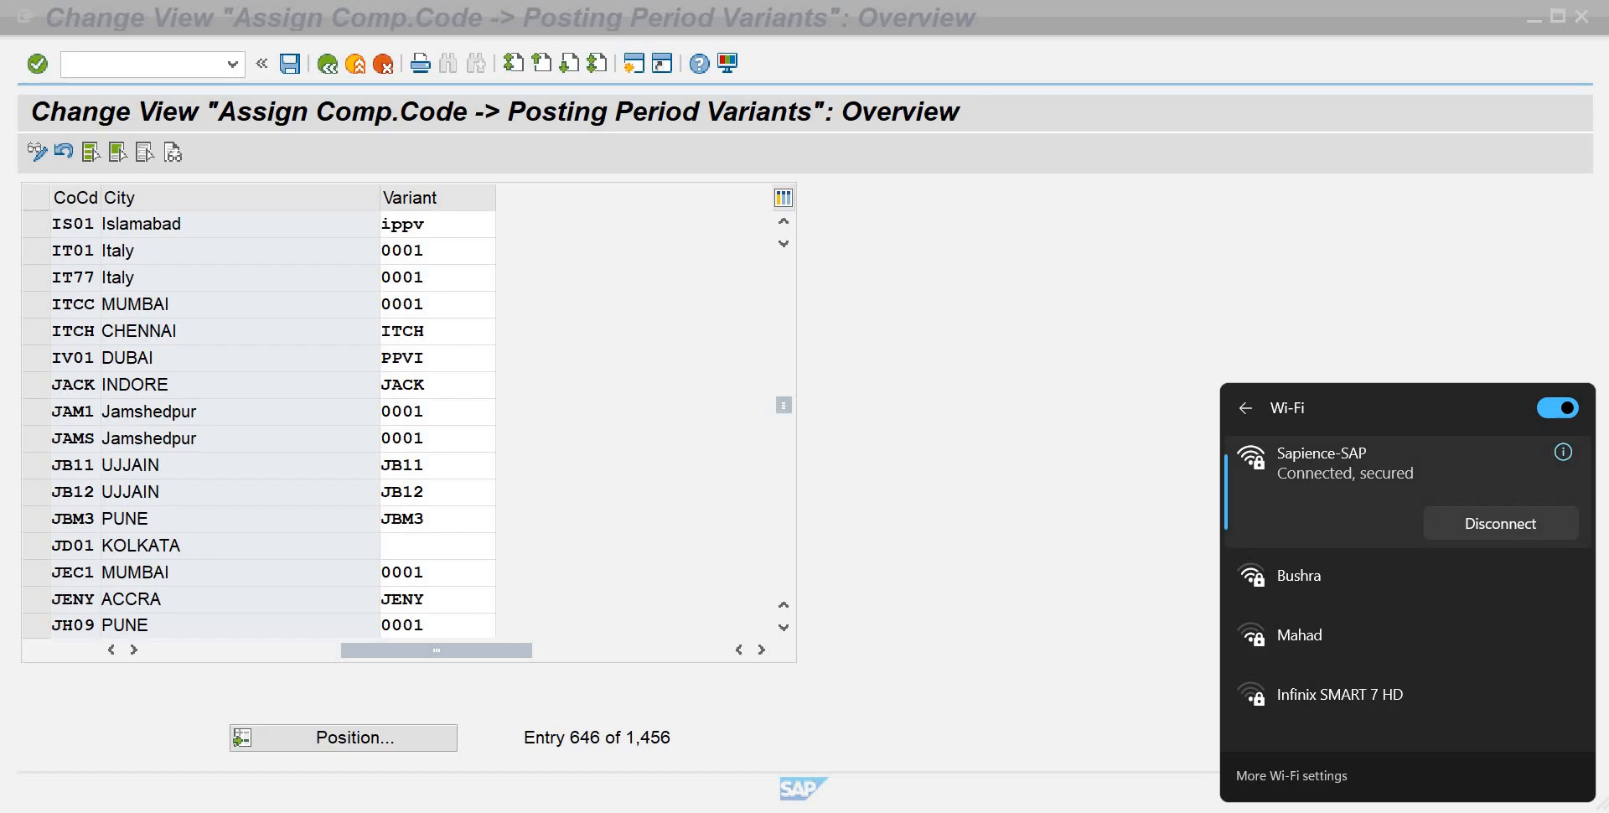
pyautogui.click(644, 429)
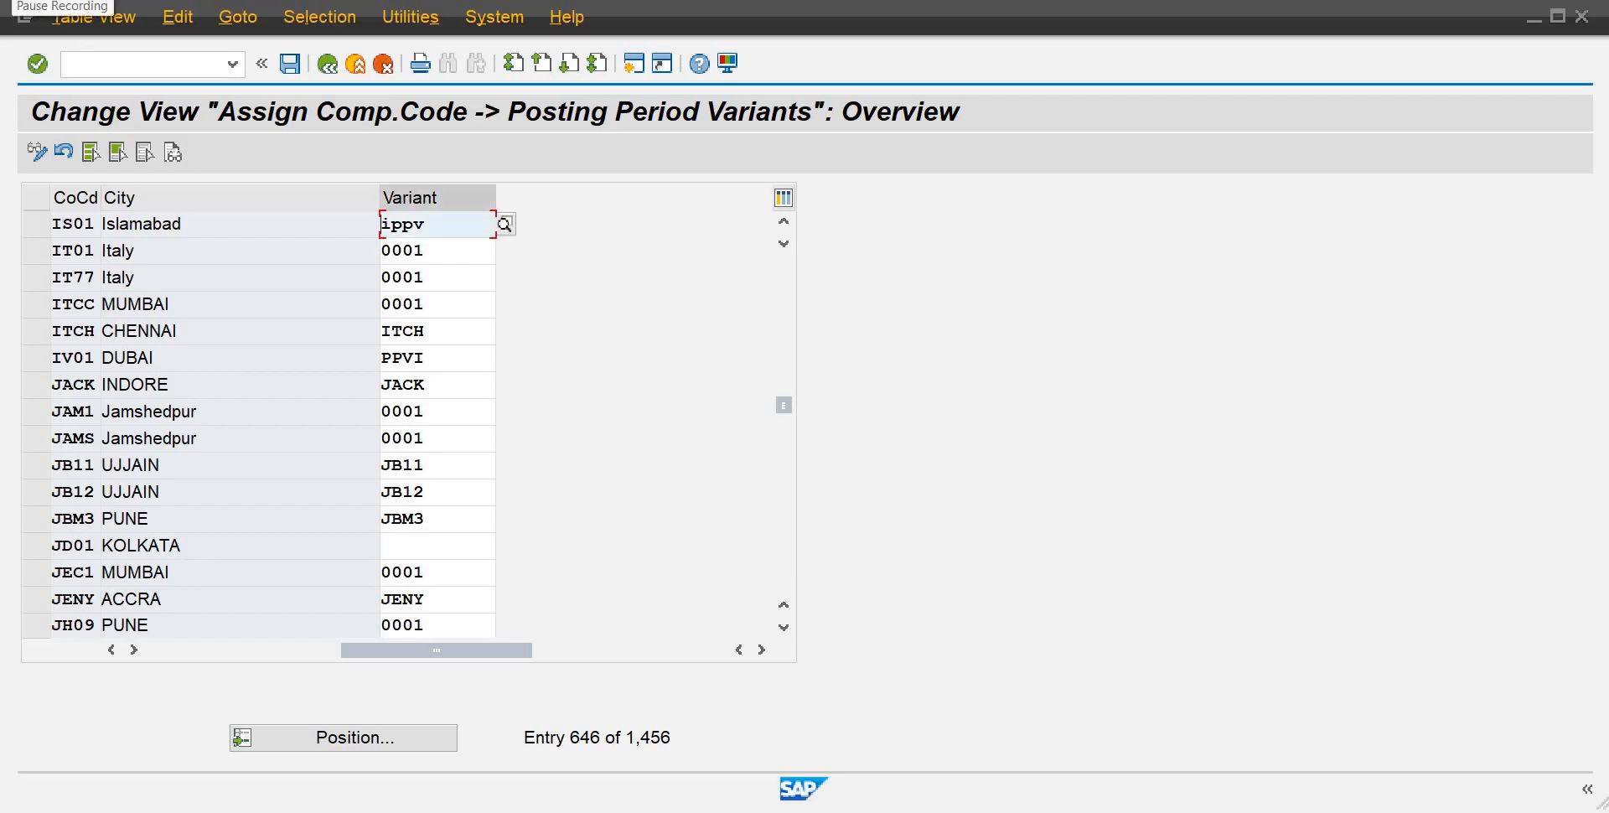
# Save the posting period variant assignment for company code IS01.
pyautogui.click(290, 63)
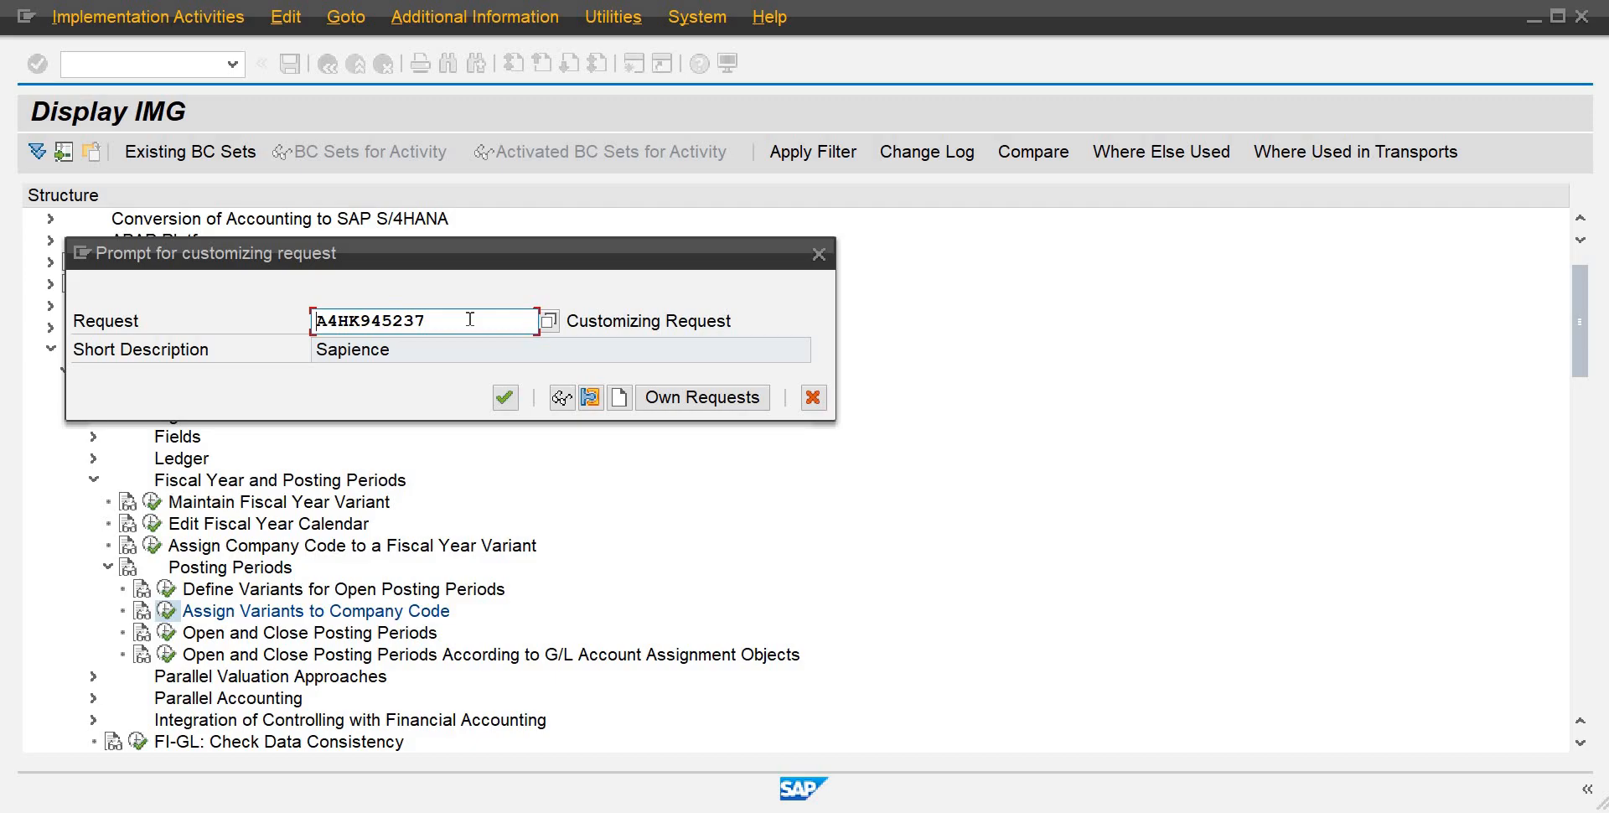
pyautogui.press('Return')
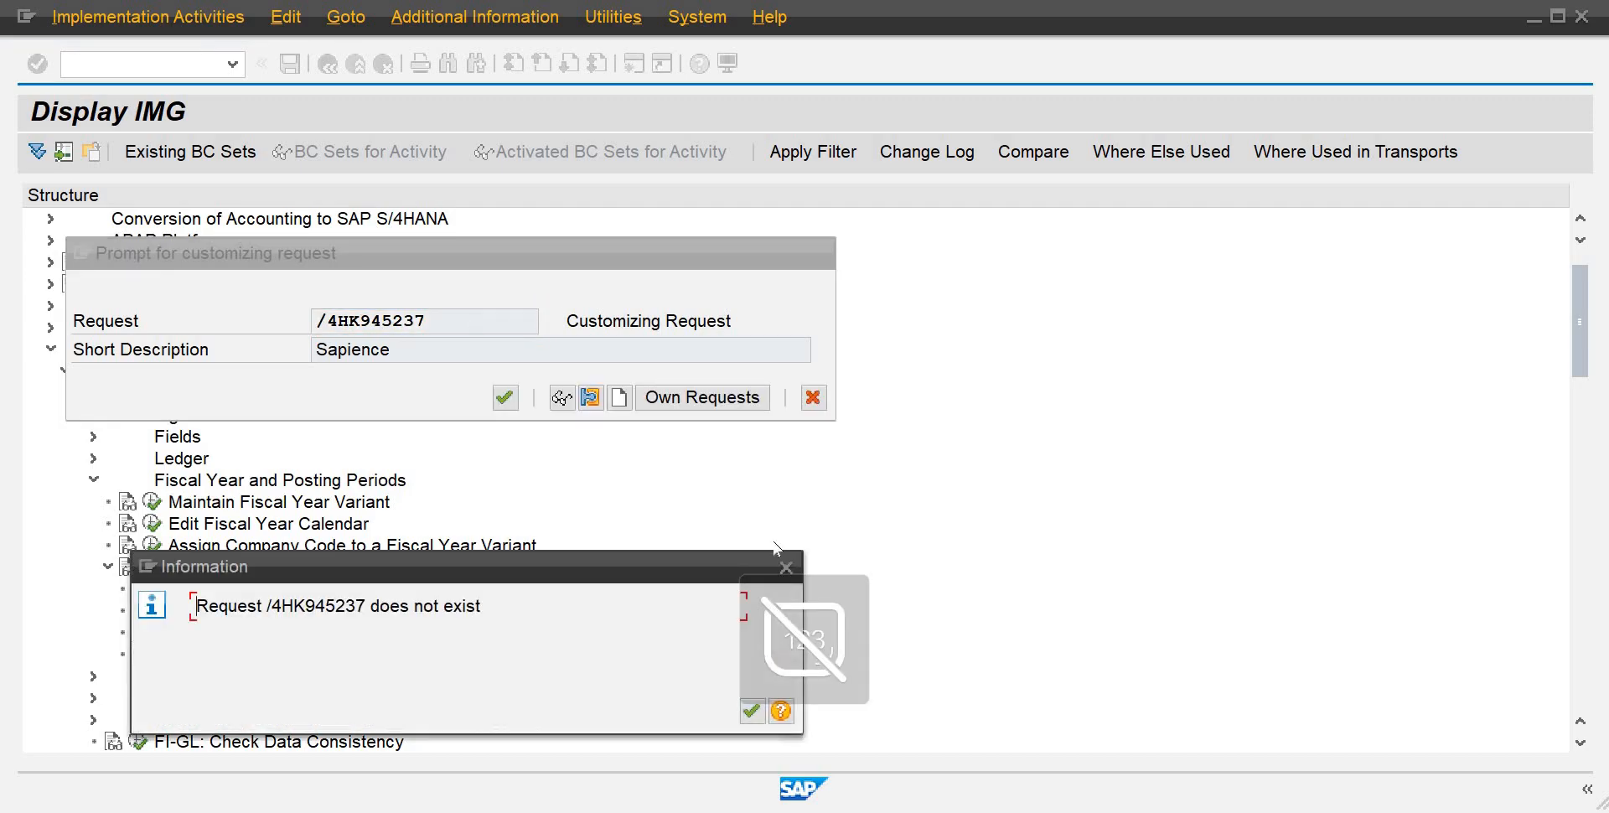
pyautogui.click(786, 567)
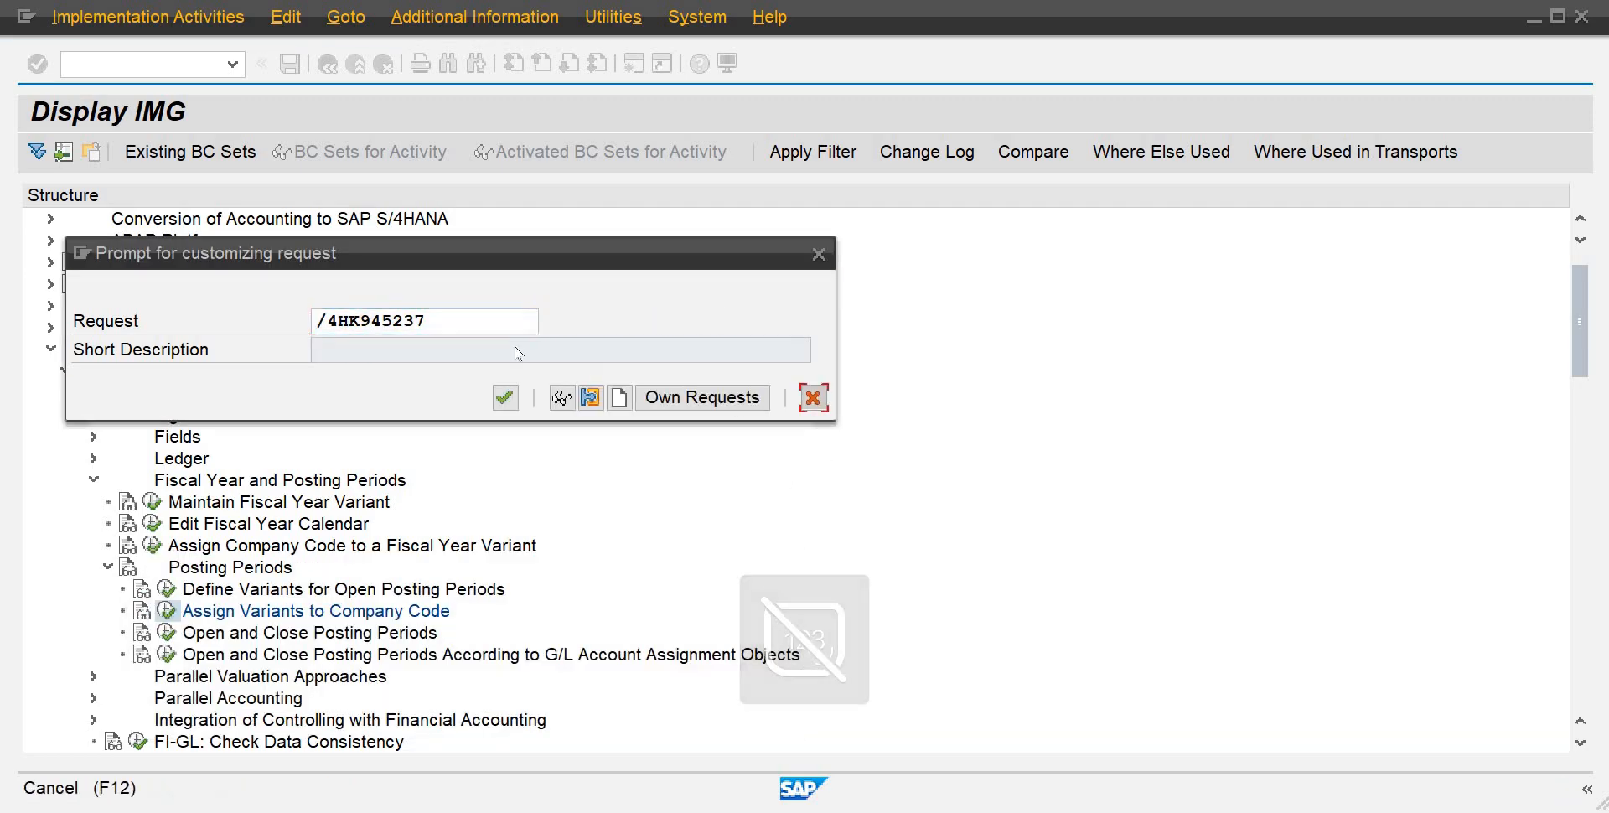
pyautogui.click(813, 398)
pyautogui.click(290, 67)
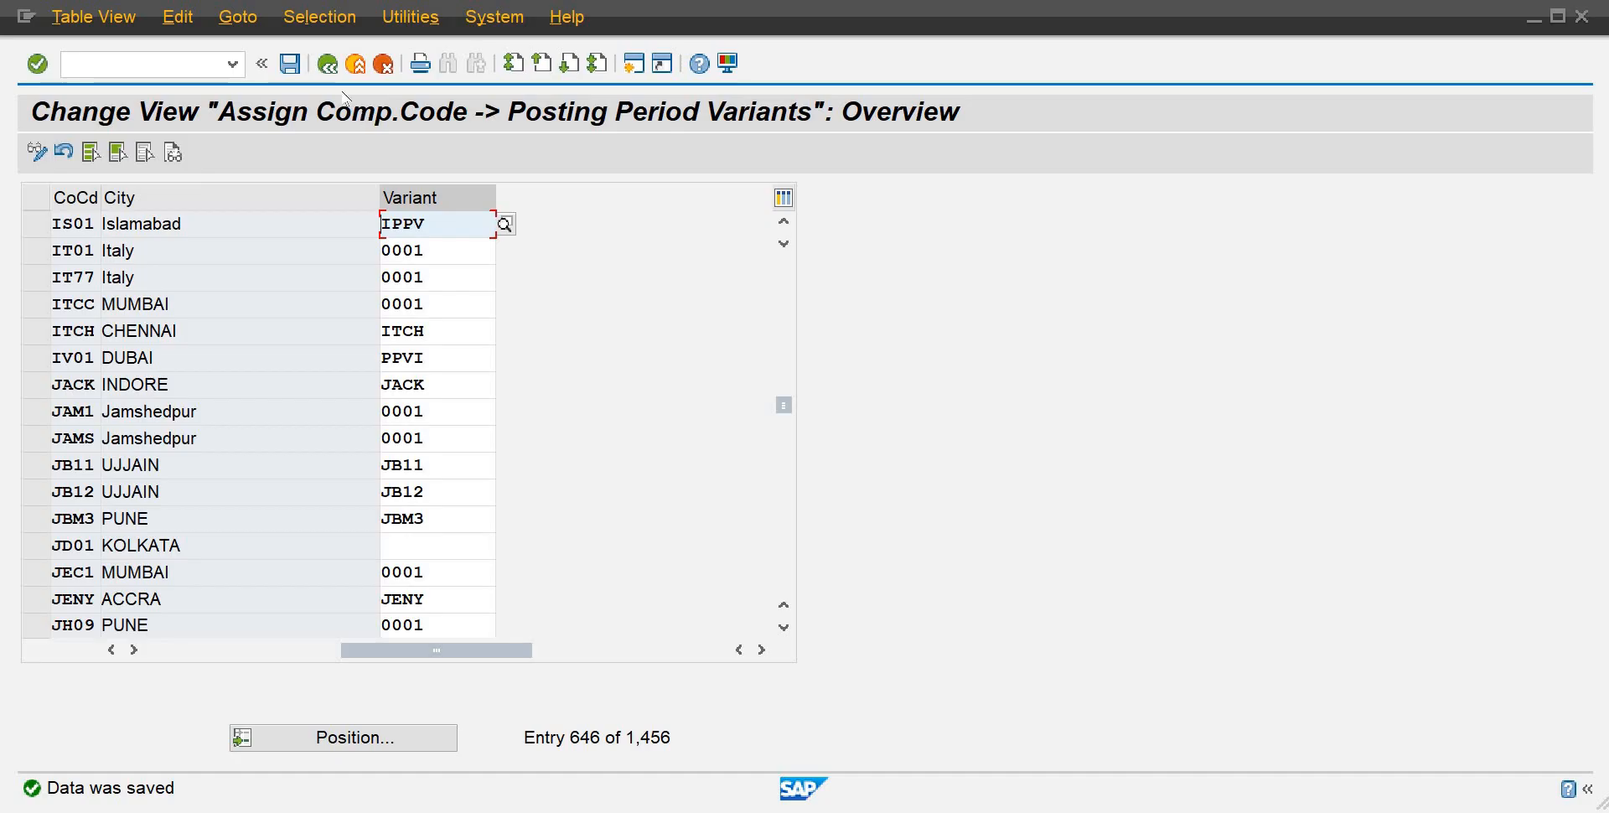
# Return to the IMG and open Open and Close Posting Periods for posting period variant IPPV.
pyautogui.click(327, 64)
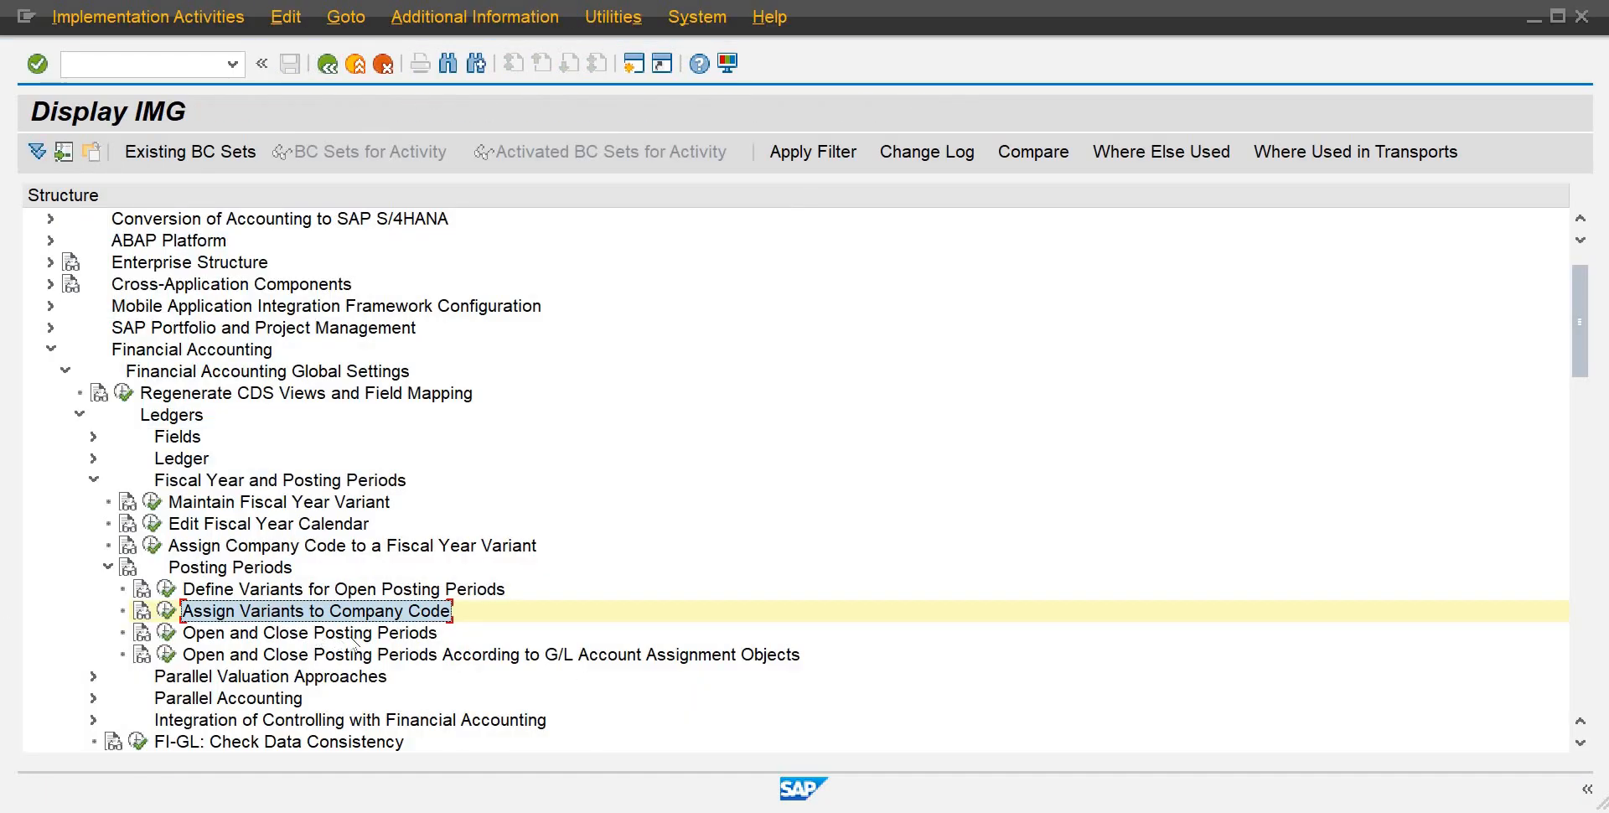
pyautogui.click(168, 633)
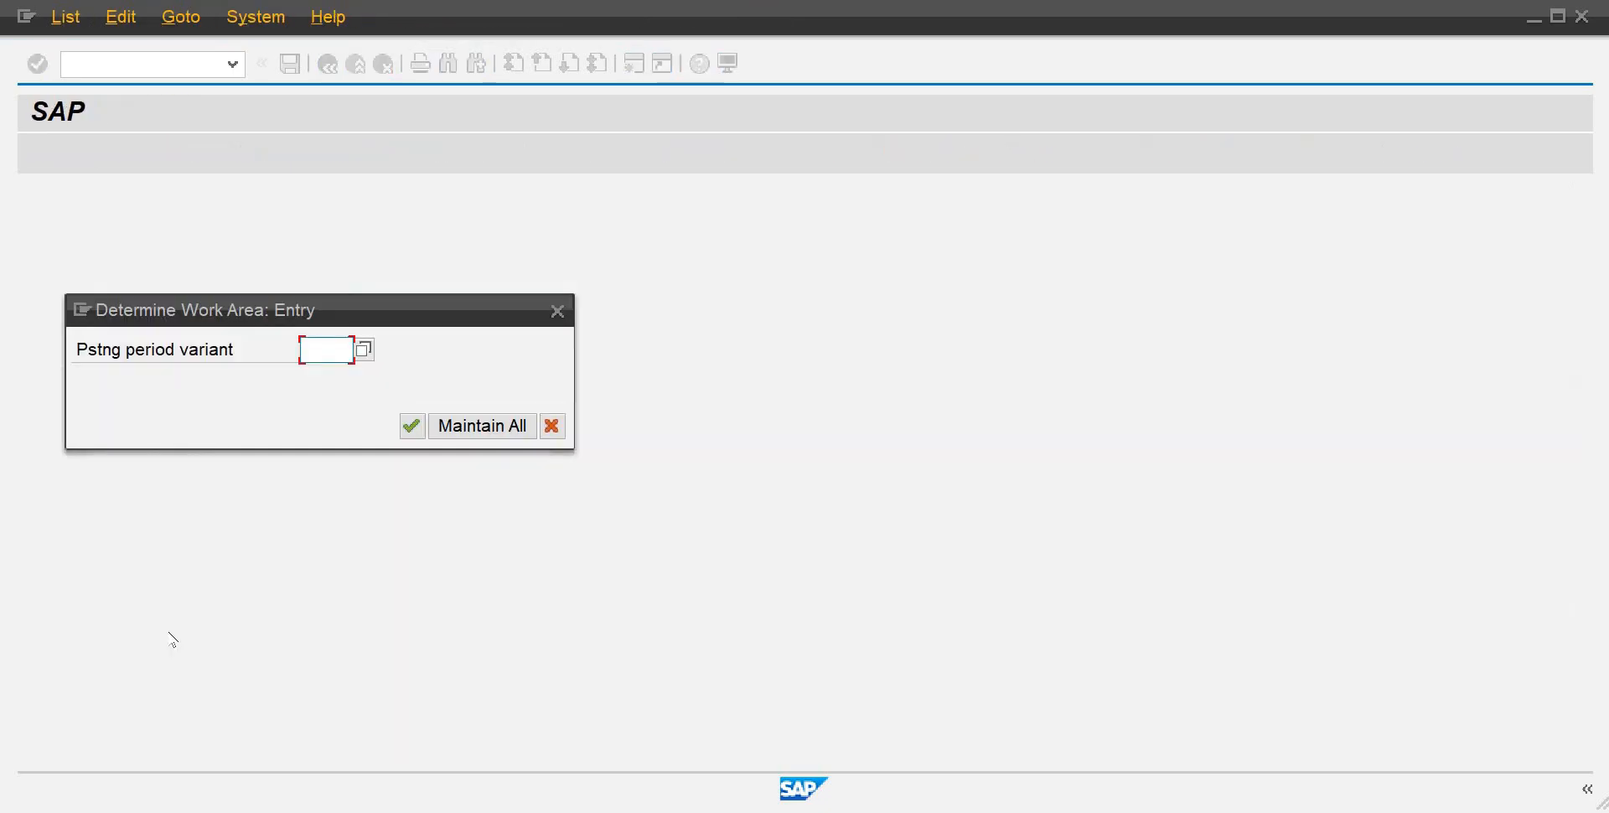
pyautogui.write('ioo')
pyautogui.press('BackSpace')
pyautogui.press('BackSpace')
pyautogui.write('ppv')
pyautogui.press('Return')
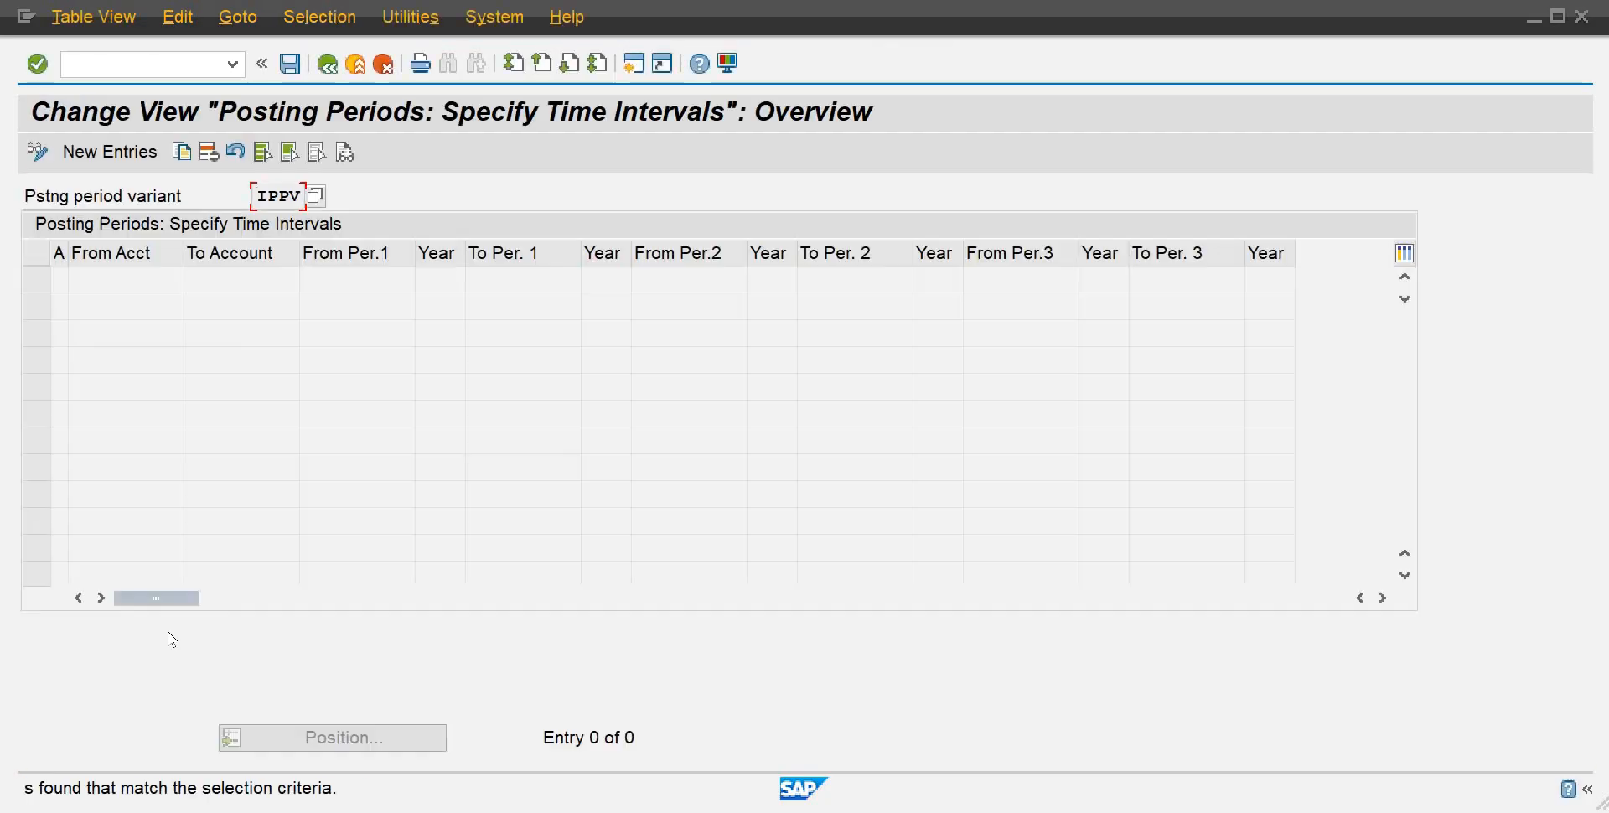